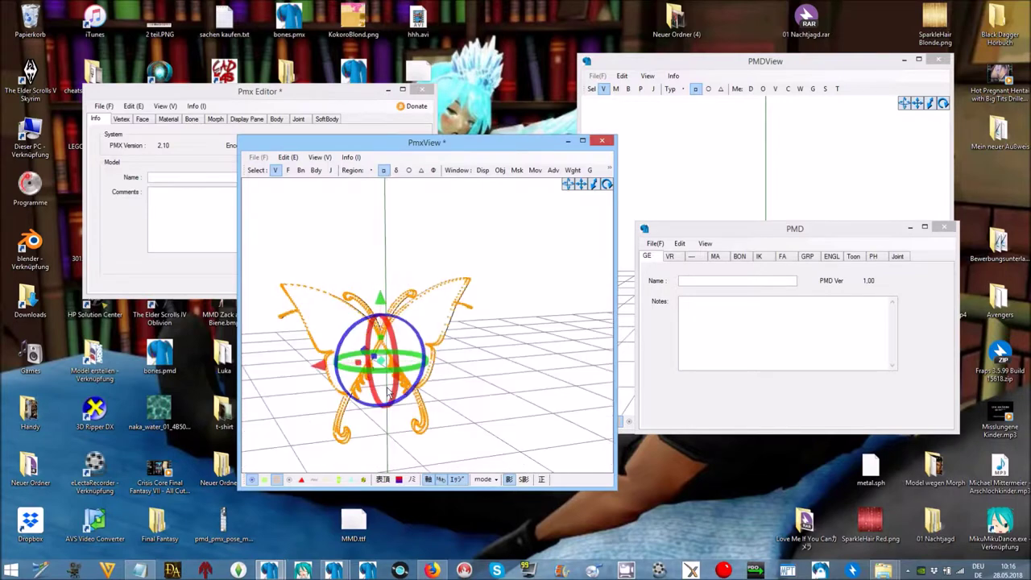
Step: Start adding a text primitive in the PMD model view and set its font to MMD
{"action": "left_click", "coordinate": [712, 199]}
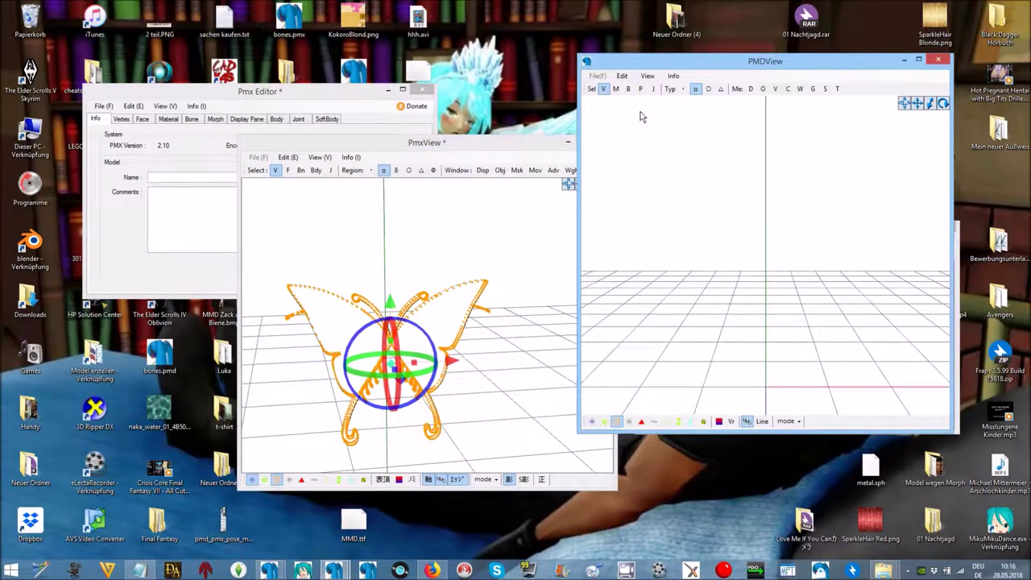
{"action": "left_click", "coordinate": [622, 77]}
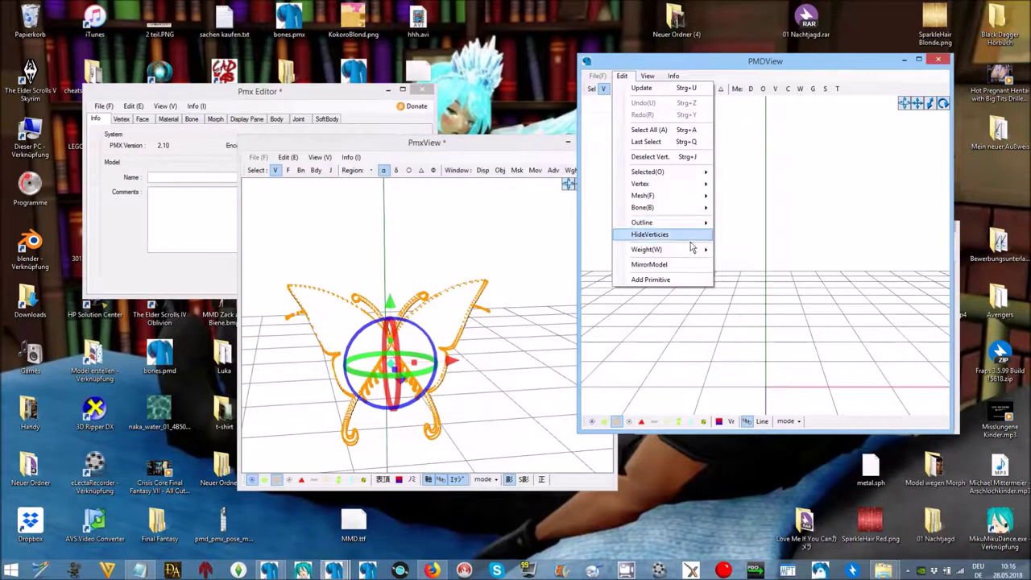
{"action": "left_click", "coordinate": [651, 279]}
{"action": "left_click_drag", "start_coordinate": [198, 48], "coordinate": [663, 166]}
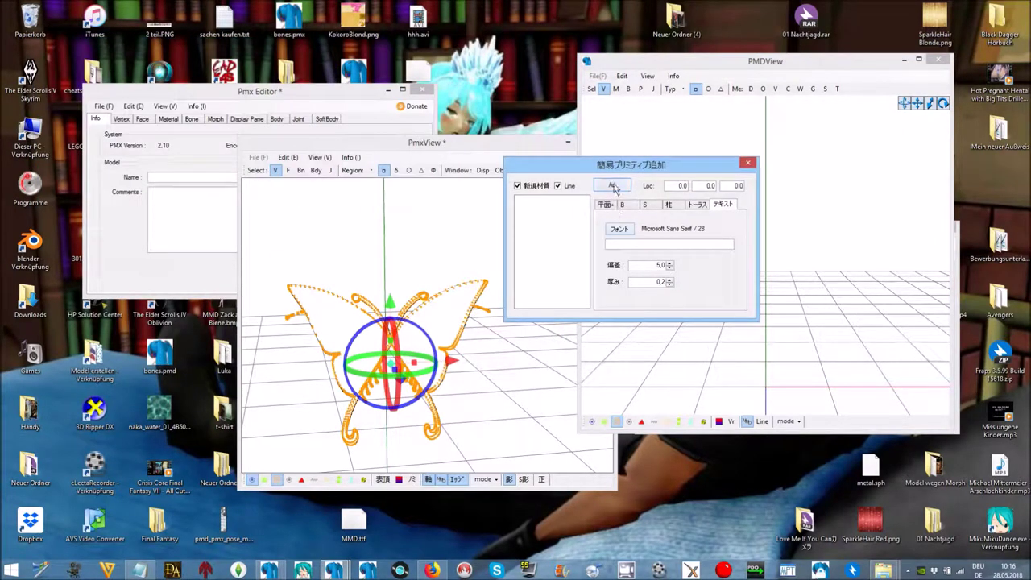
{"action": "left_click", "coordinate": [620, 232]}
{"action": "left_click", "coordinate": [430, 188]}
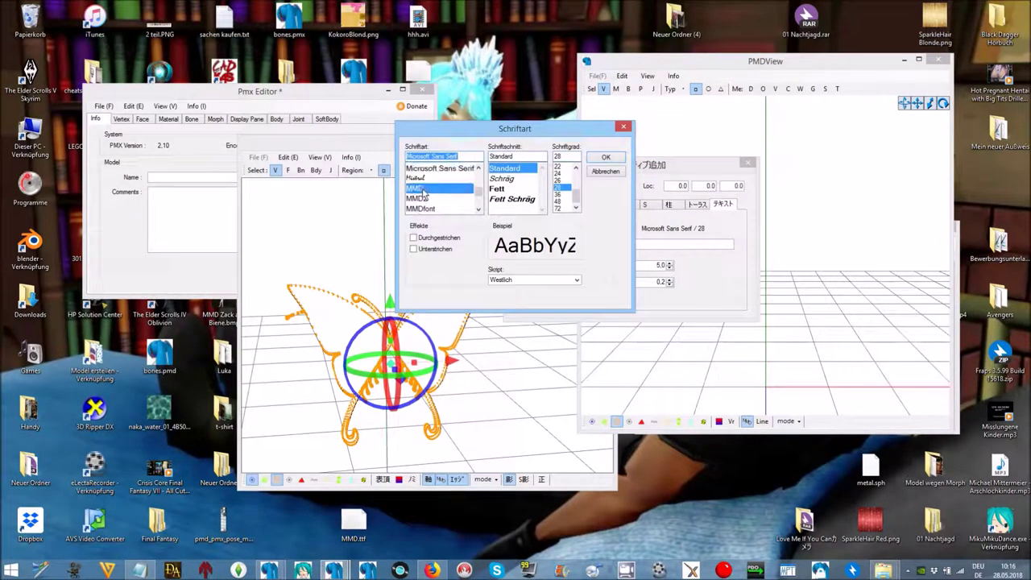
{"action": "left_click", "coordinate": [607, 158]}
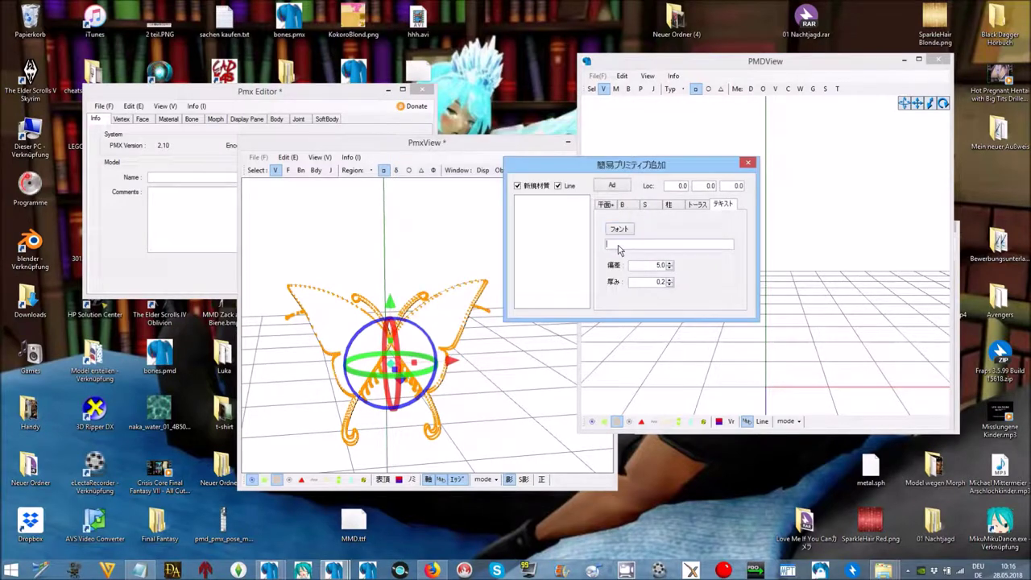
Step: Paste Glyph Data as the primitive's text and add it to the PMD model
{"action": "right_click", "coordinate": [618, 250]}
{"action": "left_click", "coordinate": [649, 292]}
{"action": "left_click", "coordinate": [618, 188]}
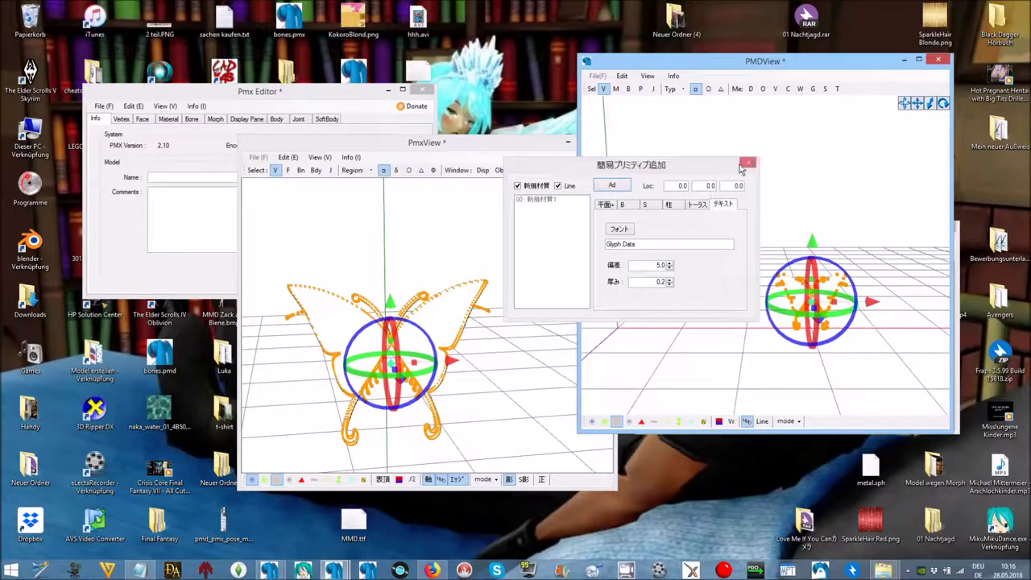
{"action": "left_click", "coordinate": [745, 165]}
Step: Inspect the added wings in the PMD view and close the PMD editor without saving
{"action": "left_click", "coordinate": [724, 254]}
{"action": "right_click_drag", "start_coordinate": [716, 257], "coordinate": [694, 268]}
{"action": "scroll", "coordinate": [706, 247], "scroll_direction": "up", "scroll_amount": 2}
{"action": "left_click", "coordinate": [605, 422]}
{"action": "right_click_drag", "start_coordinate": [620, 394], "coordinate": [633, 373]}
{"action": "left_click", "coordinate": [957, 353]}
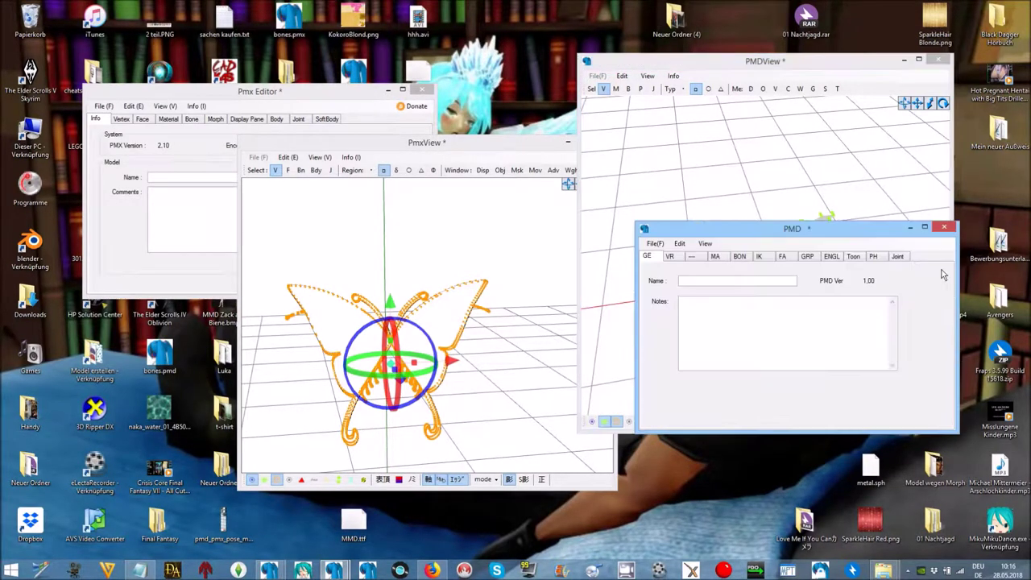
{"action": "left_click", "coordinate": [944, 227]}
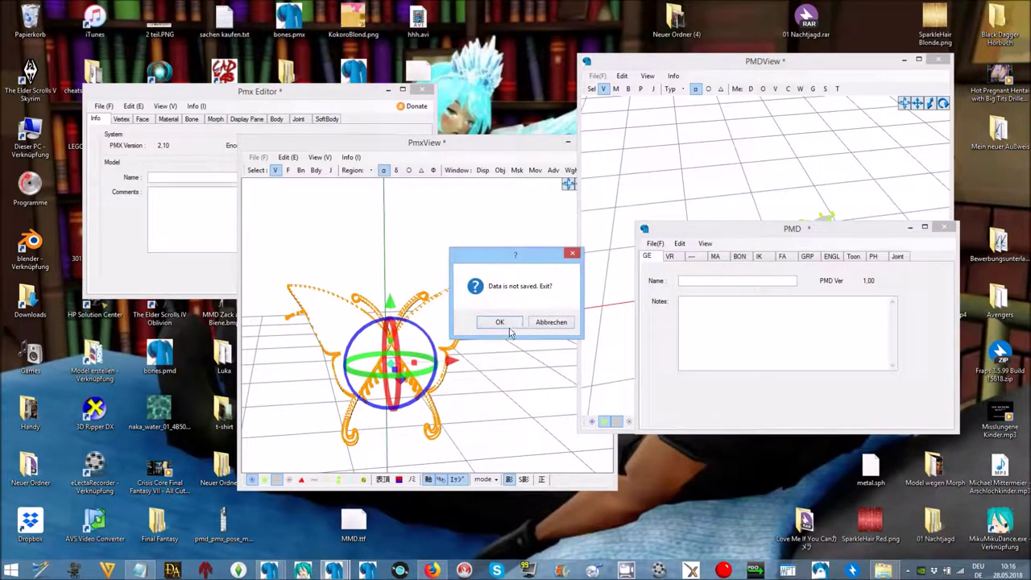
{"action": "left_click", "coordinate": [509, 327]}
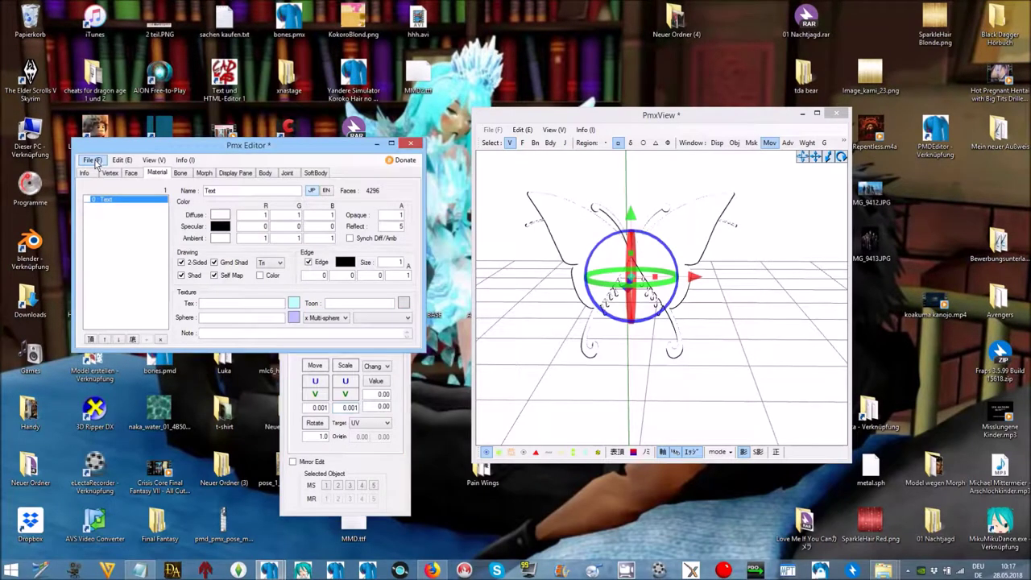
Step: Save the butterfly wings model as Test in the Neuer Ordner folder and close the Pmx Editor
{"action": "left_click", "coordinate": [93, 159]}
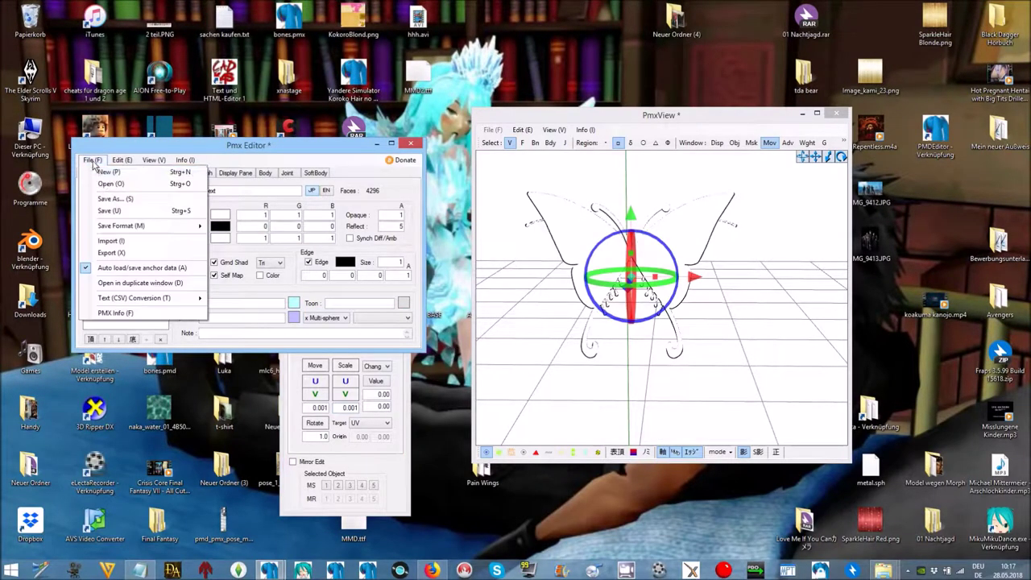
{"action": "left_click", "coordinate": [108, 199]}
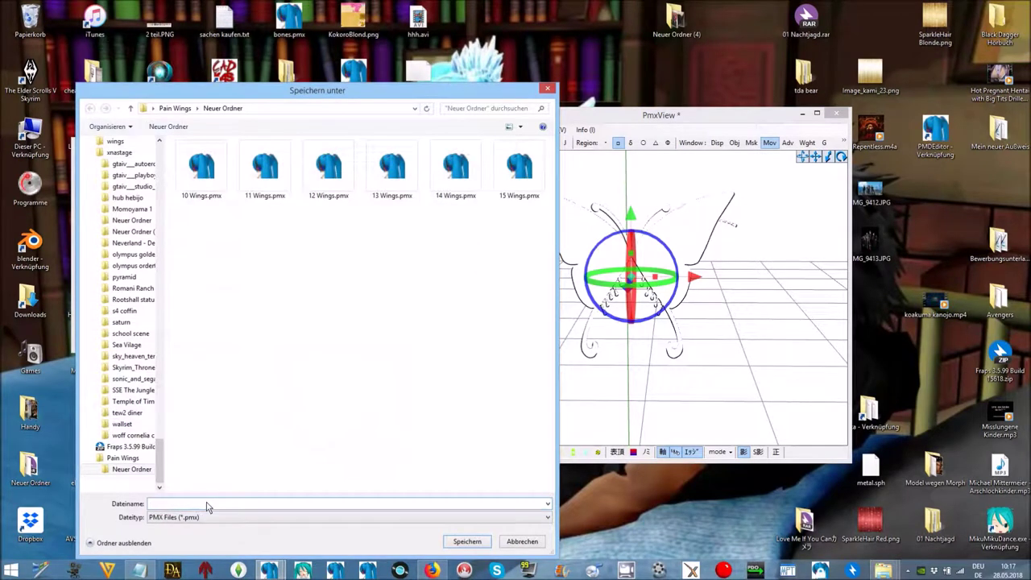
{"action": "type", "text": "Test"}
{"action": "left_click", "coordinate": [453, 546]}
{"action": "left_click", "coordinate": [415, 146]}
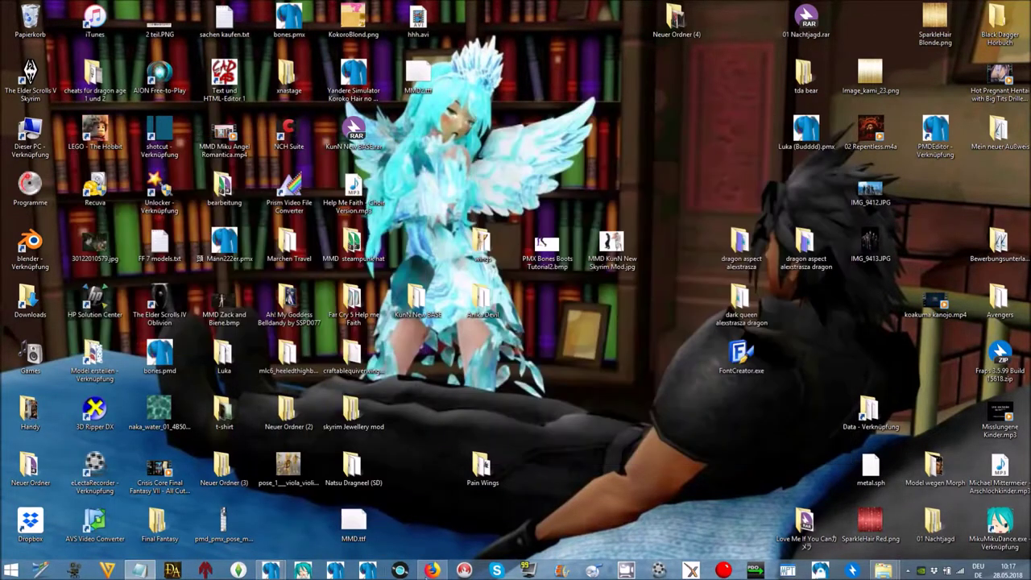
{"action": "mouse_move", "coordinate": [882, 572]}
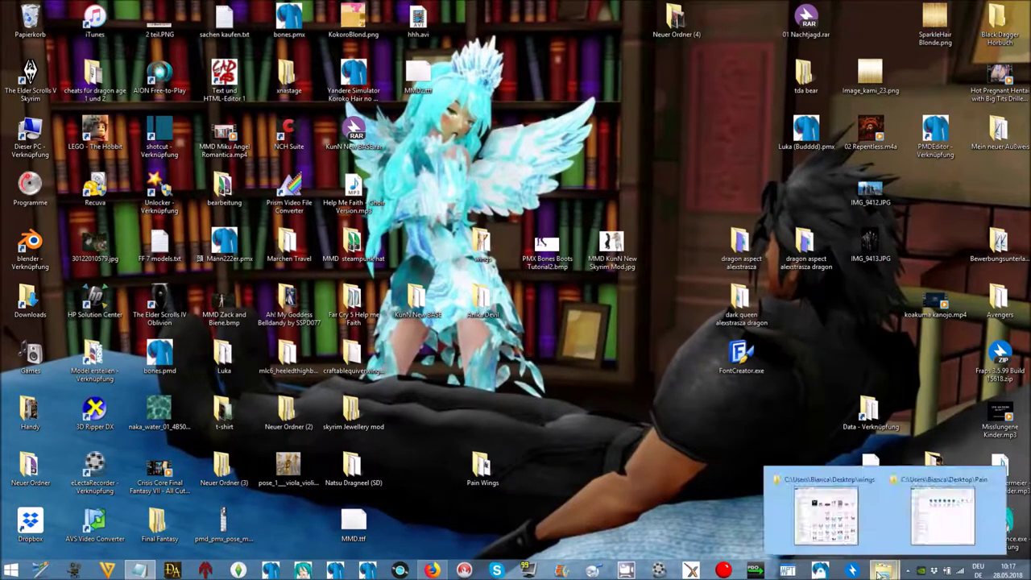
{"action": "left_click", "coordinate": [842, 534]}
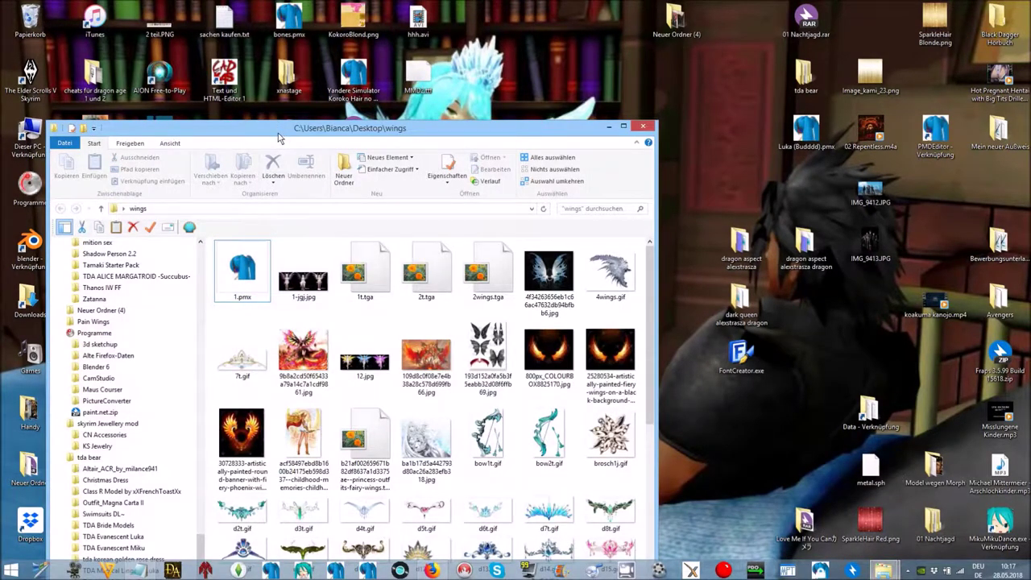
{"action": "left_click_drag", "start_coordinate": [281, 128], "coordinate": [277, 107]}
{"action": "left_click", "coordinate": [606, 104]}
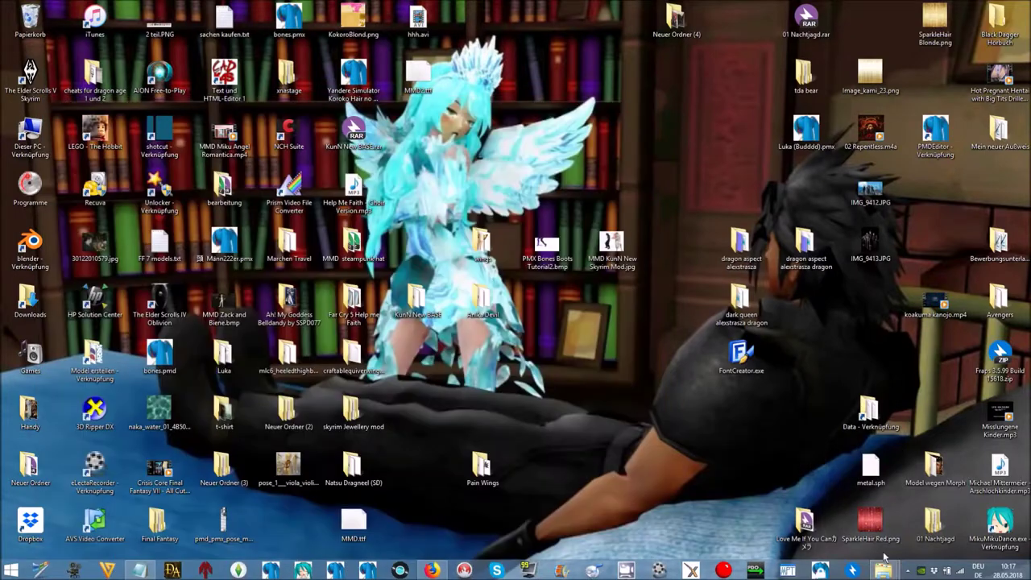
Step: Switch to the Pain Wings\Neuer Ordner folder and open Test.pmx
{"action": "mouse_move", "coordinate": [884, 570]}
{"action": "left_click", "coordinate": [955, 507]}
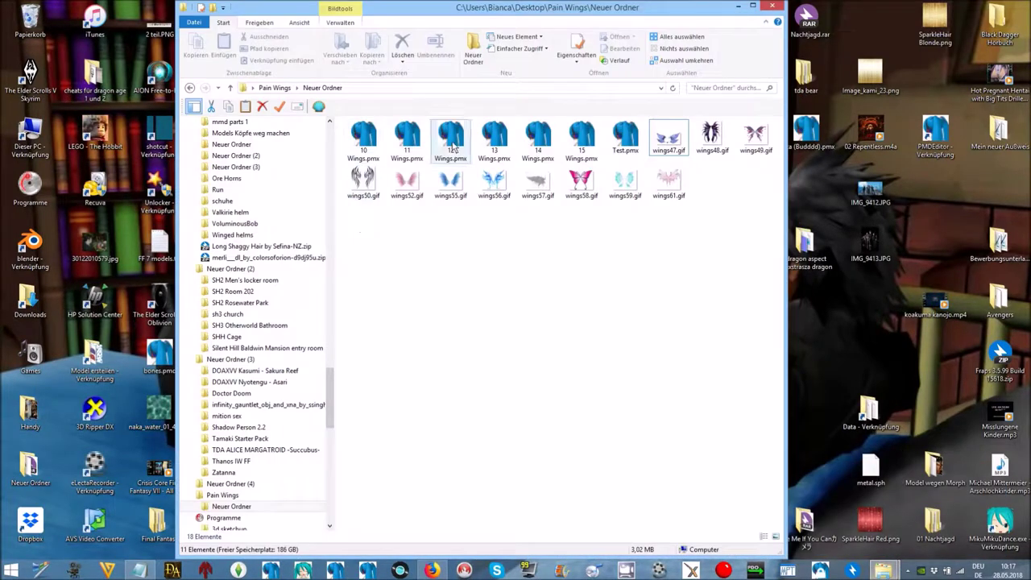
{"action": "left_click", "coordinate": [626, 138]}
{"action": "double_click", "coordinate": [627, 139]}
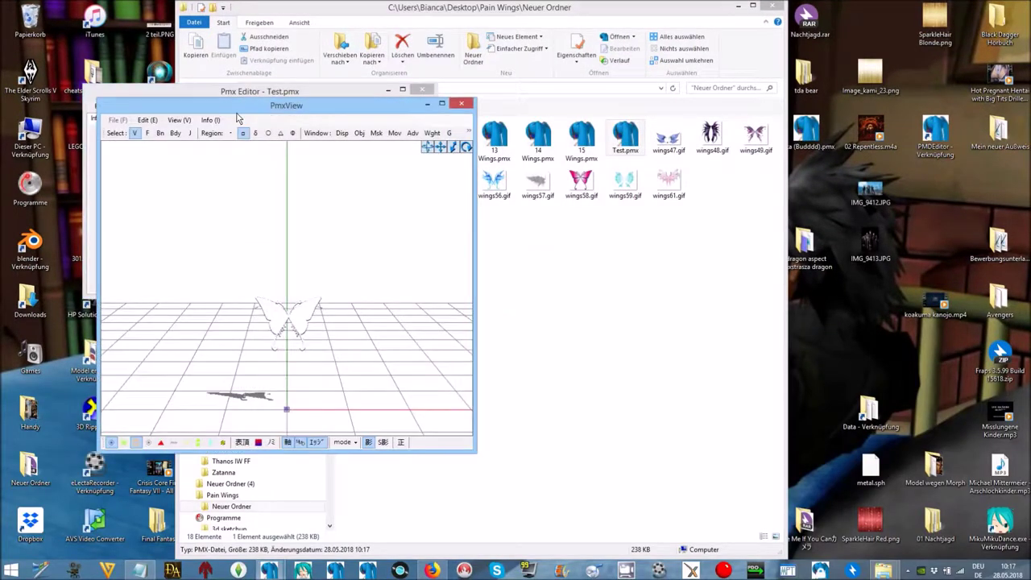
Step: Show the UV options of Object Manipulation and enter 0.001 for the move amount and 0...1 for the scale amount
{"action": "left_click_drag", "start_coordinate": [228, 103], "coordinate": [374, 131]}
{"action": "left_click", "coordinate": [547, 155]}
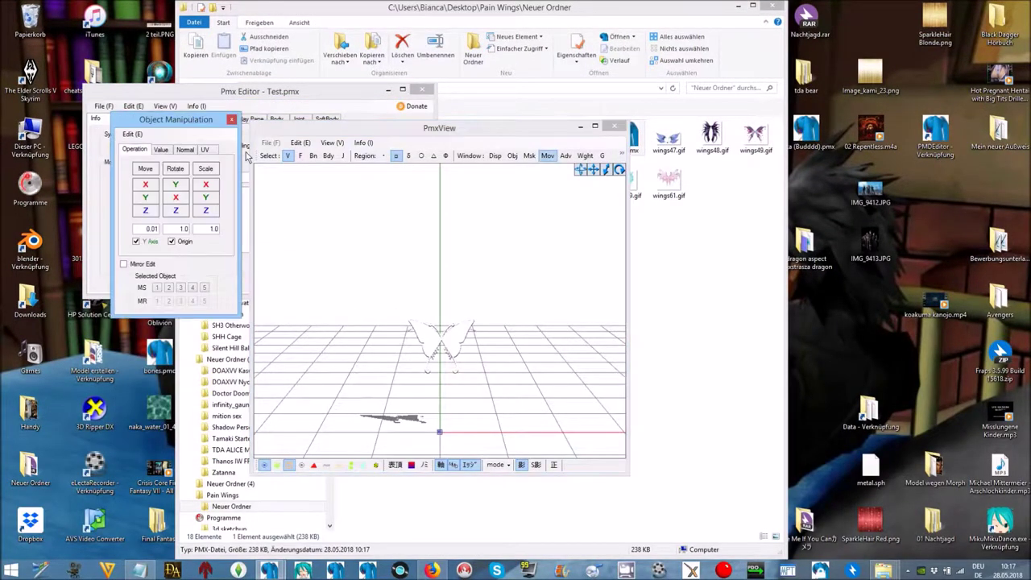
{"action": "left_click", "coordinate": [205, 149]}
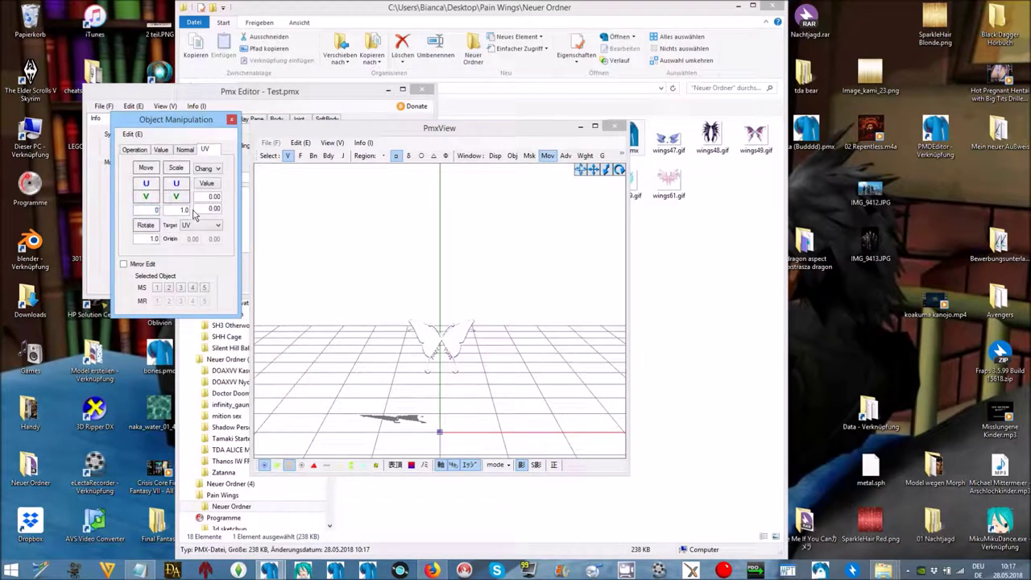
{"action": "double_click", "coordinate": [183, 210]}
{"action": "type", "text": "0...1"}
{"action": "middle_click_drag", "start_coordinate": [369, 333], "coordinate": [384, 300]}
{"action": "scroll", "coordinate": [383, 300], "scroll_direction": "up", "scroll_amount": 2}
{"action": "right_click_drag", "start_coordinate": [383, 305], "coordinate": [375, 275]}
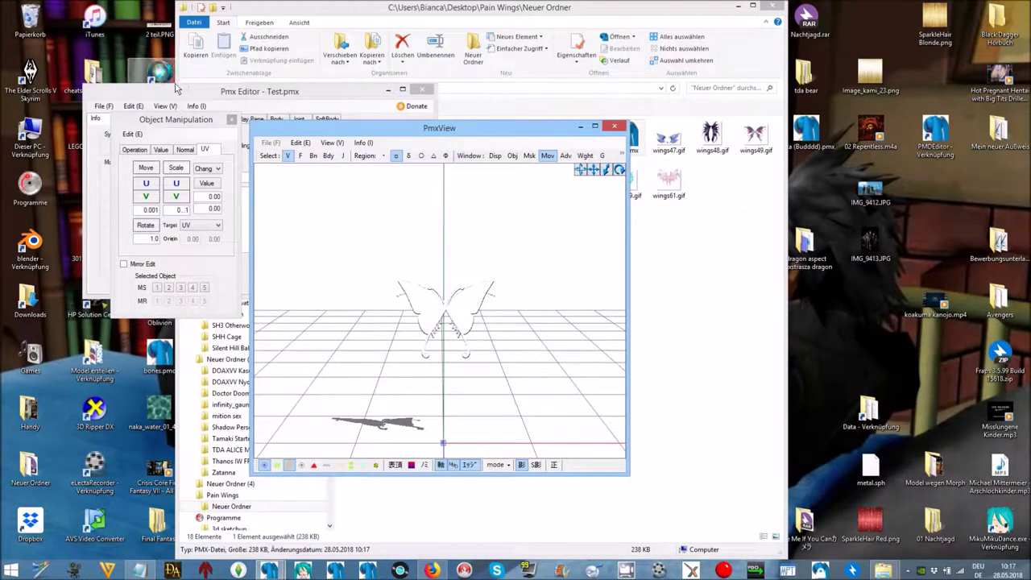
Step: Select the Text material in the Pmx Editor and open the file selection for its texture in TexView
{"action": "left_click", "coordinate": [176, 93]}
{"action": "left_click", "coordinate": [168, 119]}
{"action": "left_click", "coordinate": [125, 147]}
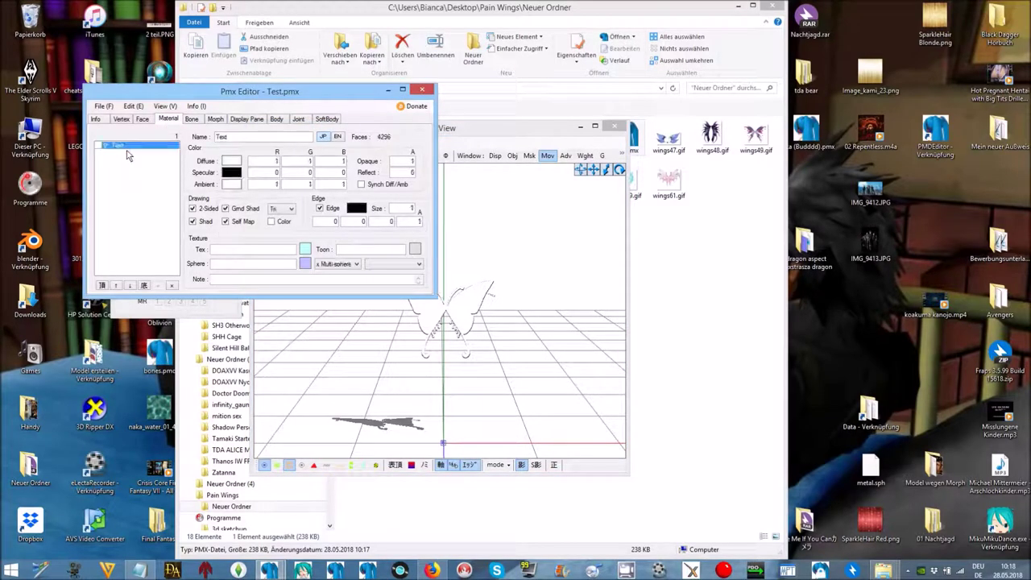
{"action": "left_click", "coordinate": [306, 251]}
{"action": "left_click", "coordinate": [145, 149]}
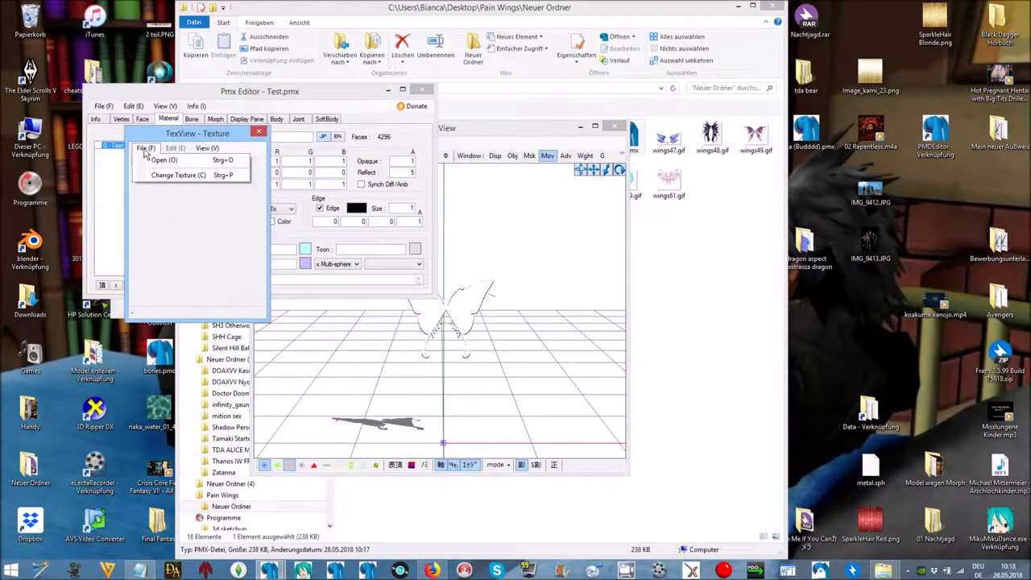
{"action": "left_click", "coordinate": [161, 160]}
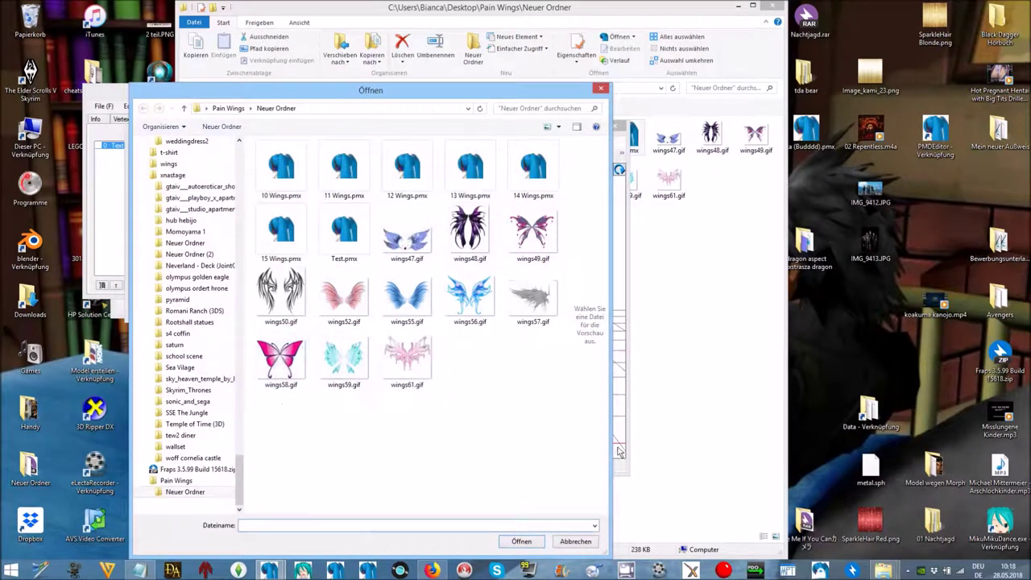
Step: Open wings58.gif in IrfanView, save it as PNG image wings58 in the Pain Wings folder, and close the viewer
{"action": "left_click", "coordinate": [631, 370]}
{"action": "double_click", "coordinate": [580, 184]}
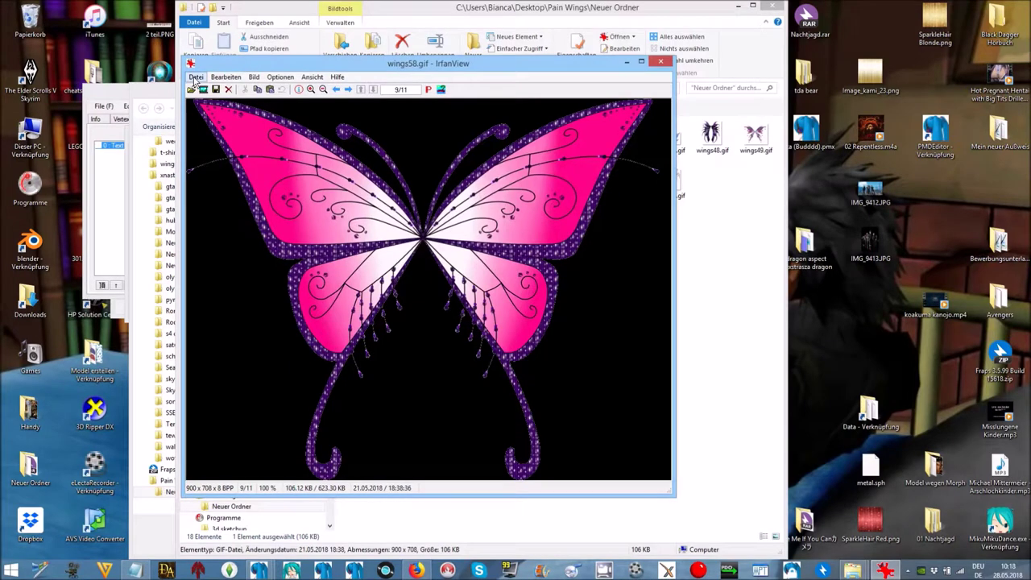
{"action": "left_click", "coordinate": [196, 77]}
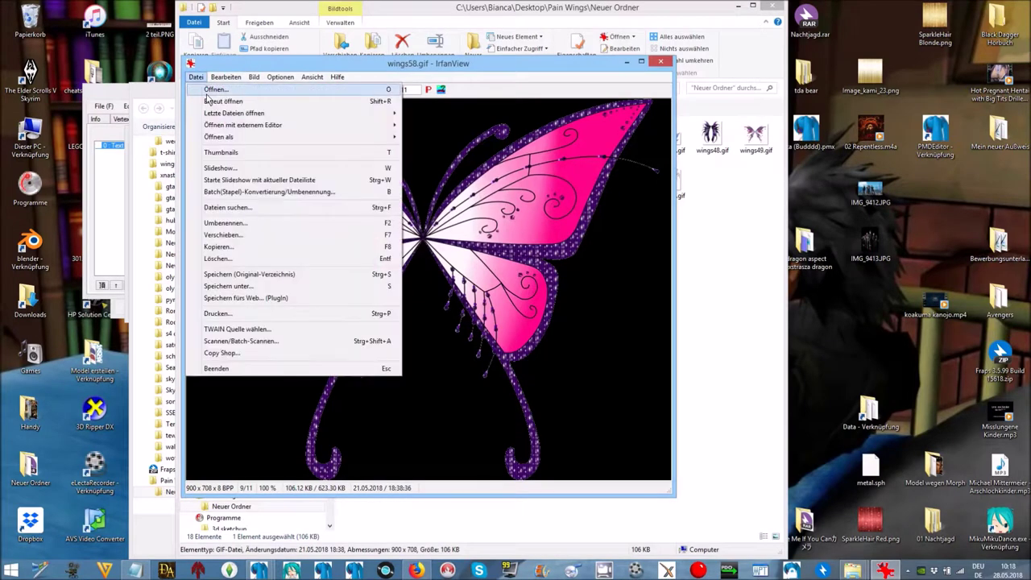
{"action": "left_click", "coordinate": [229, 286]}
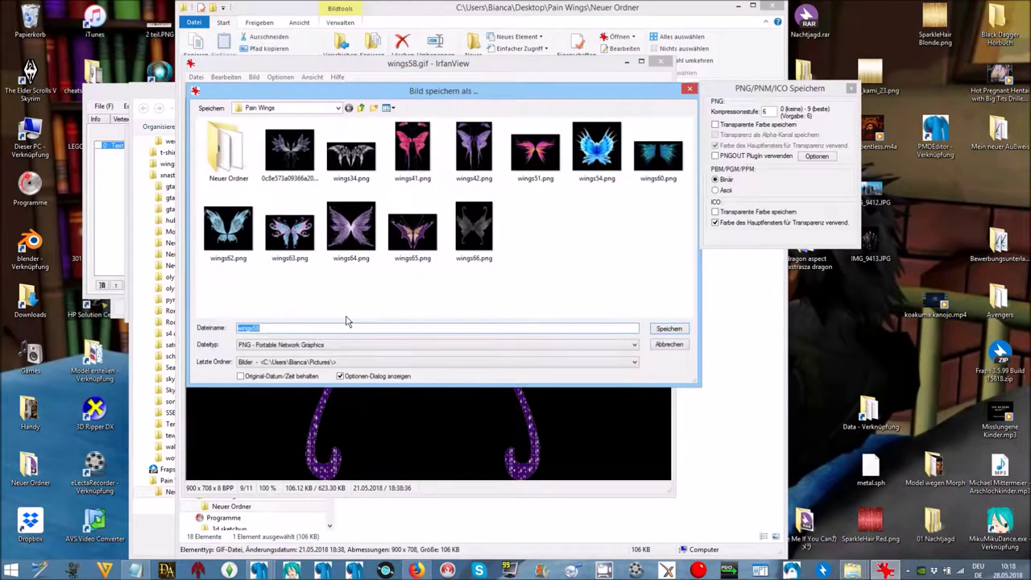
{"action": "left_click", "coordinate": [667, 330]}
{"action": "key", "text": "Escape"}
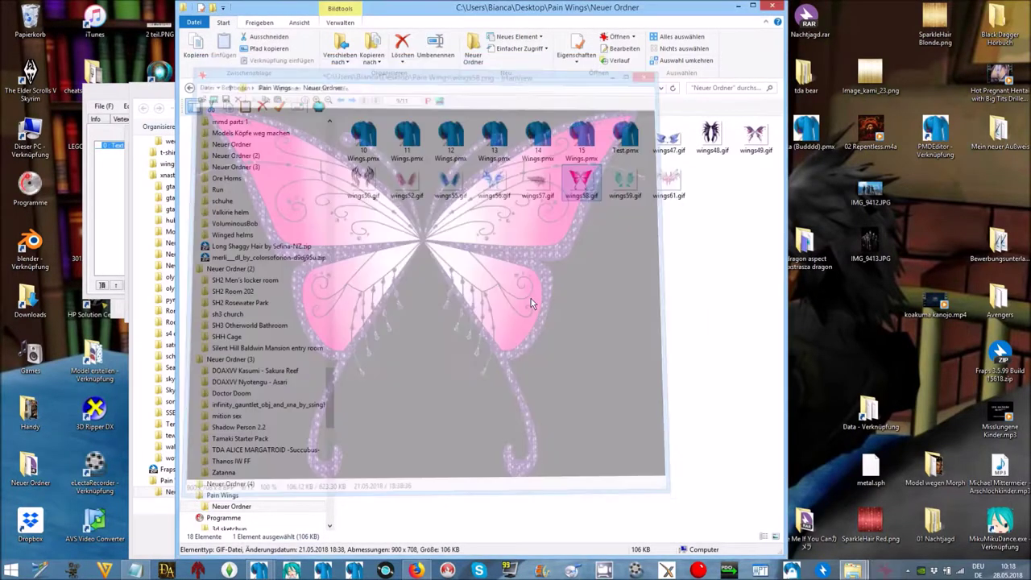
Step: Move the folder window aside and try to load wings58.gif into the texture viewer
{"action": "left_click_drag", "start_coordinate": [455, 16], "coordinate": [724, 284]}
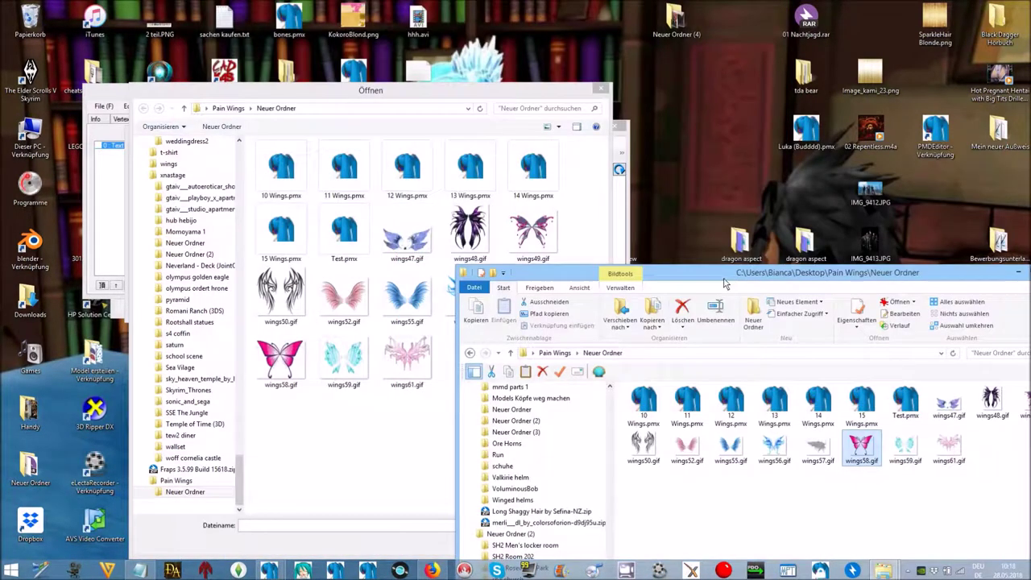
{"action": "left_click", "coordinate": [357, 479]}
{"action": "left_click", "coordinate": [274, 375]}
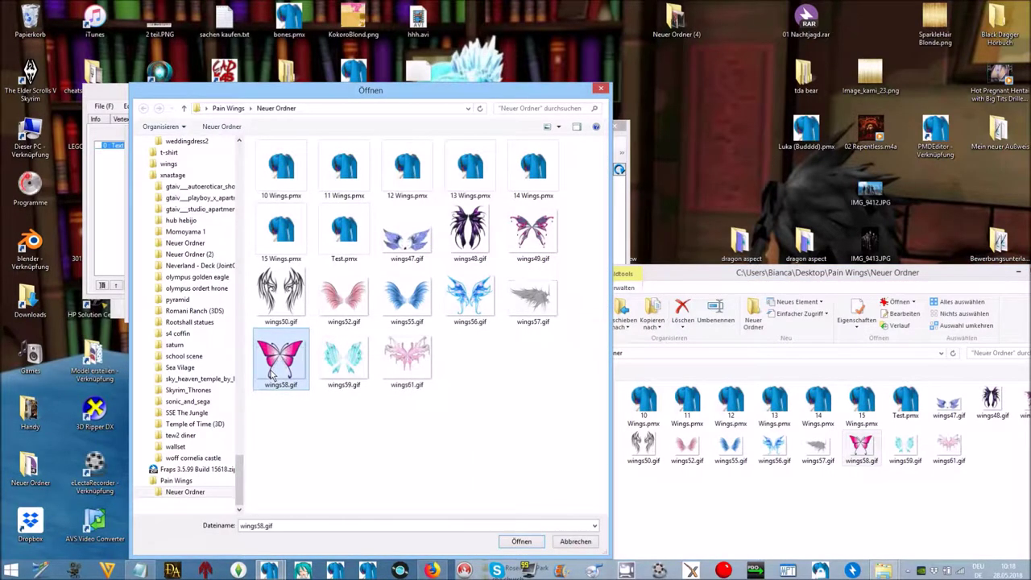
{"action": "double_click", "coordinate": [274, 376]}
{"action": "left_click", "coordinate": [323, 386]}
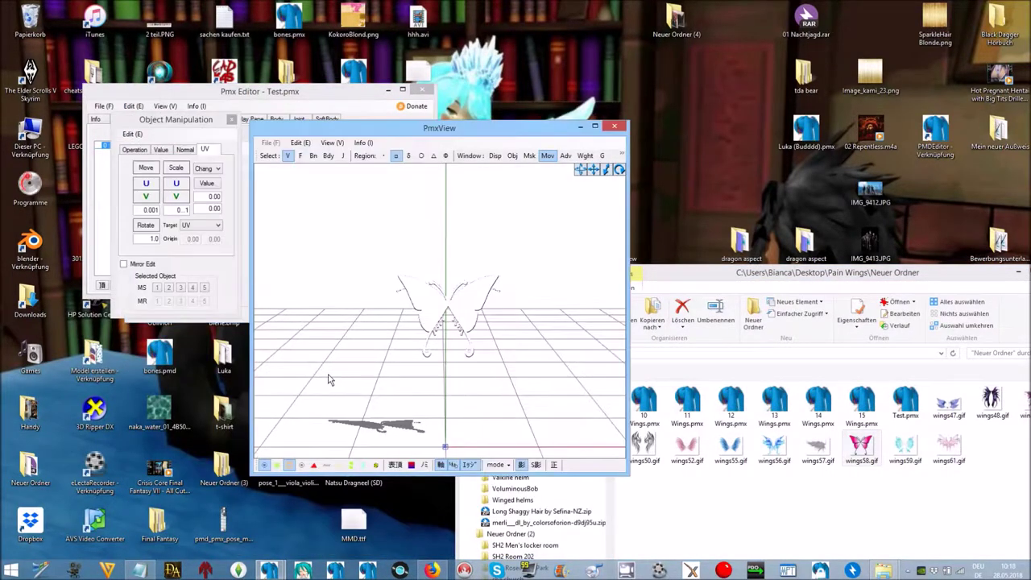
Step: Move the Object Manipulation window off TexView and open TexView's texture file selection
{"action": "left_click_drag", "start_coordinate": [198, 124], "coordinate": [159, 267]}
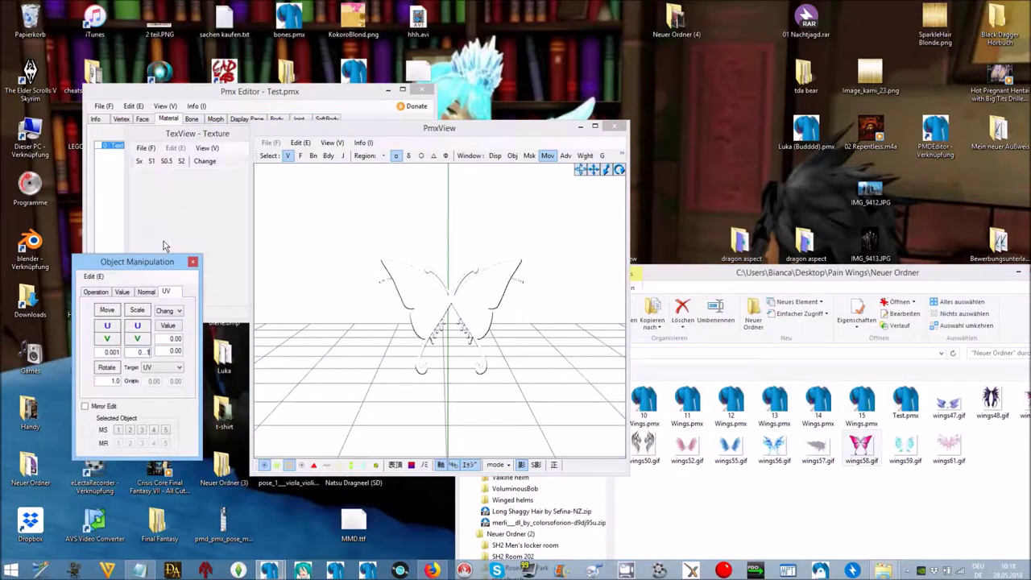
{"action": "left_click", "coordinate": [146, 149]}
{"action": "left_click", "coordinate": [153, 160]}
Step: Try to choose wings58.gif as the texture with the gif extension removed from its file name
{"action": "left_click", "coordinate": [300, 372]}
{"action": "double_click", "coordinate": [268, 529]}
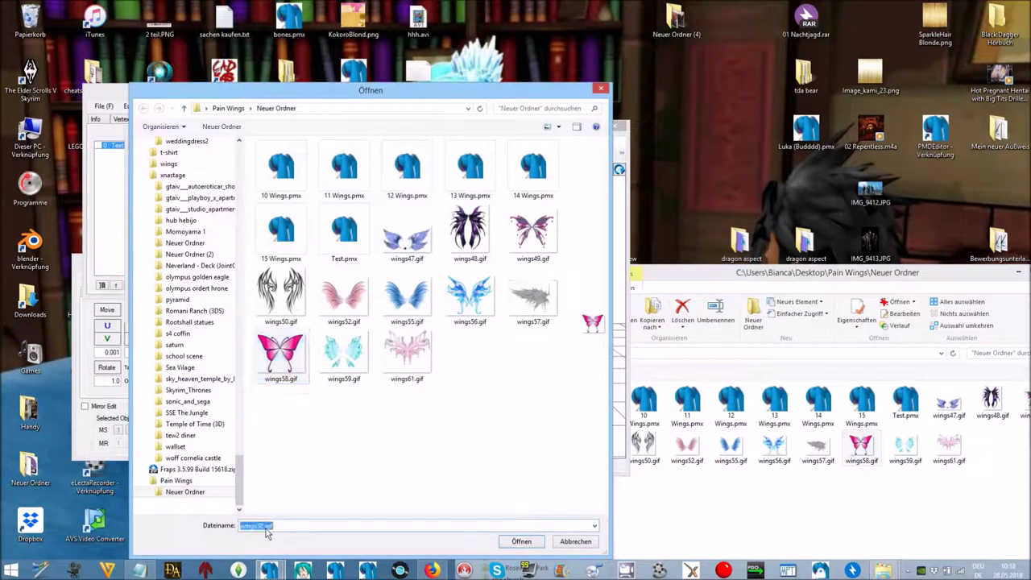
{"action": "left_click_drag", "start_coordinate": [266, 528], "coordinate": [308, 530]}
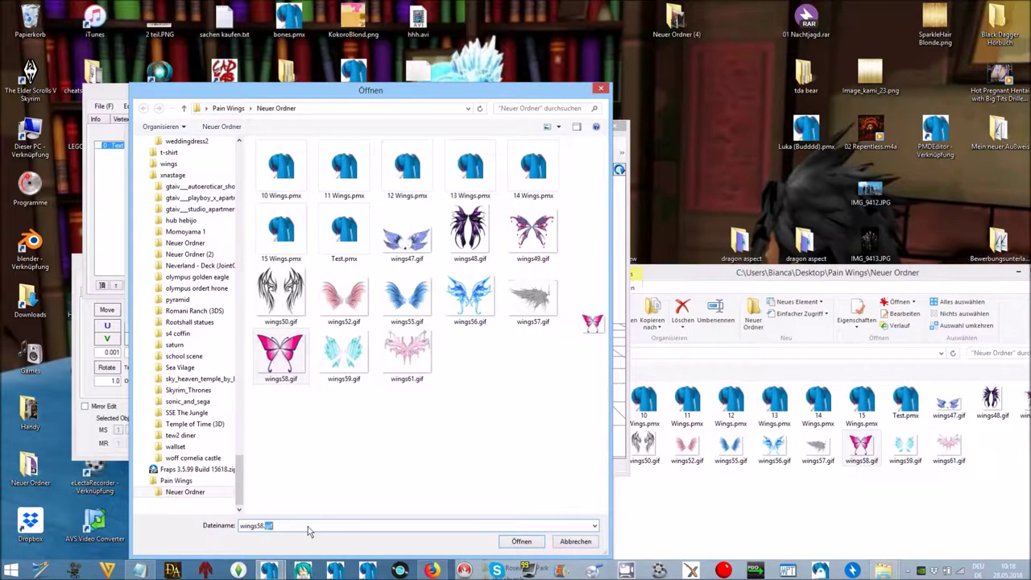
{"action": "key", "text": "BackSpace"}
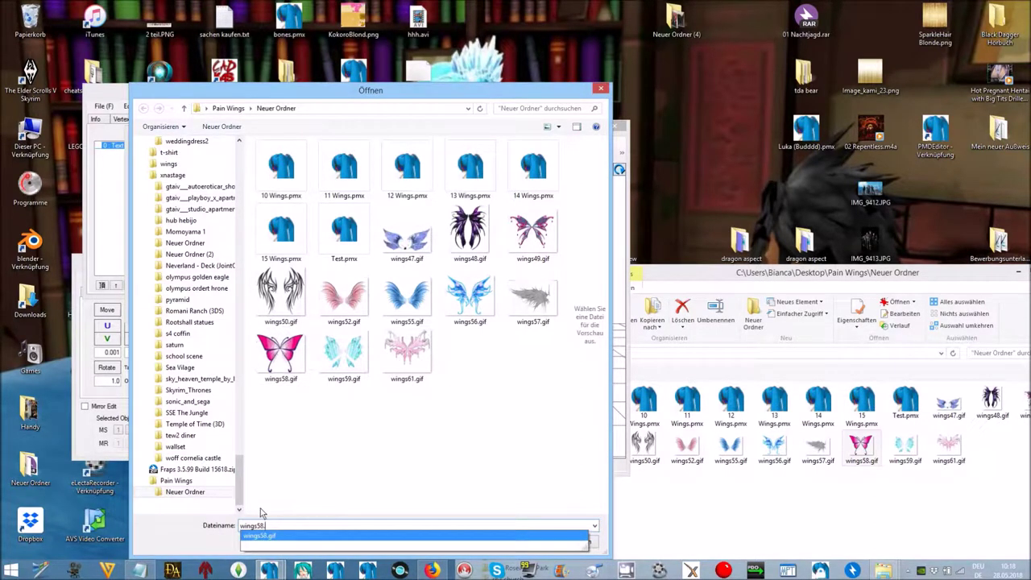
{"action": "left_click", "coordinate": [198, 518]}
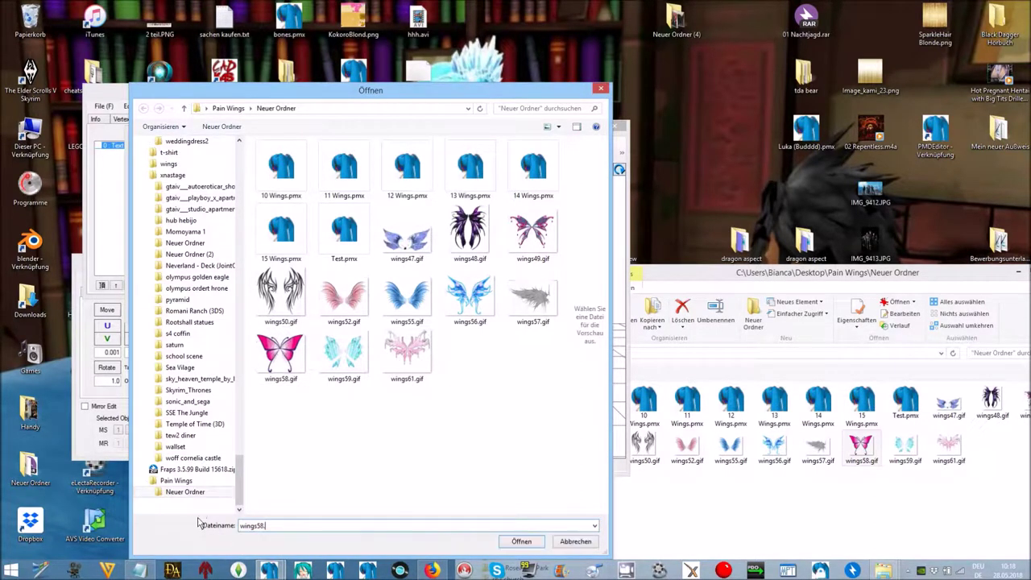
Step: Open wings58.gif in IrfanView, save it as PNG image wings58 in the Neuer Ordner subfolder of Pain Wings, and close the viewer
{"action": "double_click", "coordinate": [860, 445]}
{"action": "left_click", "coordinate": [195, 78]}
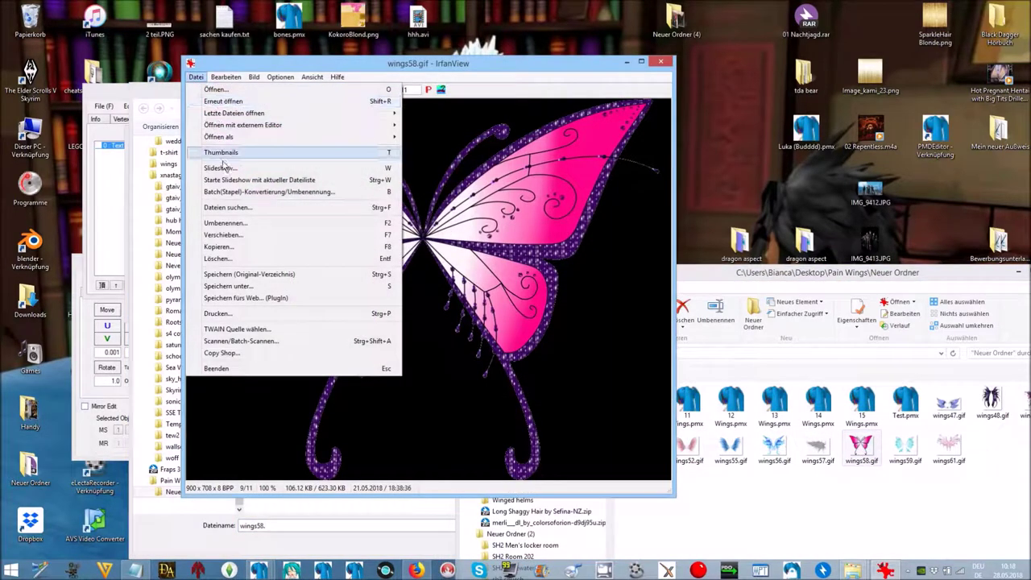
{"action": "left_click", "coordinate": [231, 282]}
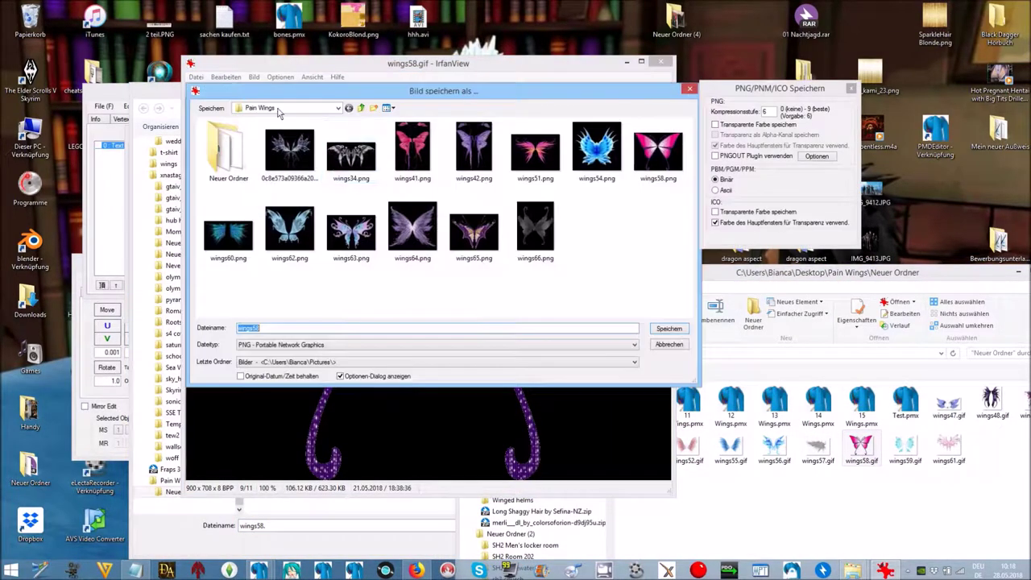
{"action": "double_click", "coordinate": [232, 155]}
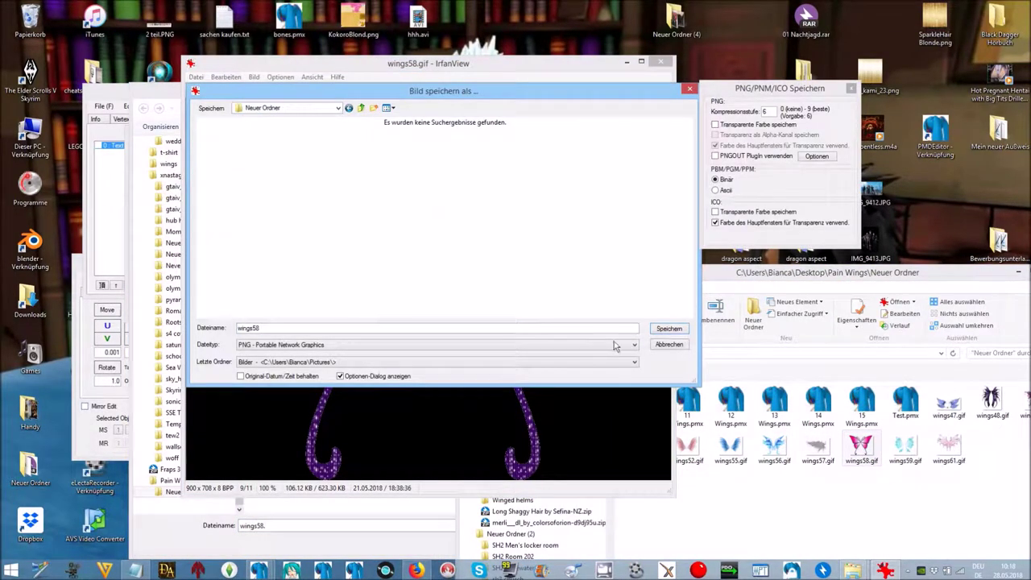
{"action": "left_click", "coordinate": [669, 329]}
{"action": "left_click", "coordinate": [661, 66]}
Step: Load wings58.png into TexView, assign it as the Text material's texture with Change Texture, and close TexView
{"action": "double_click", "coordinate": [344, 352]}
{"action": "left_click", "coordinate": [147, 150]}
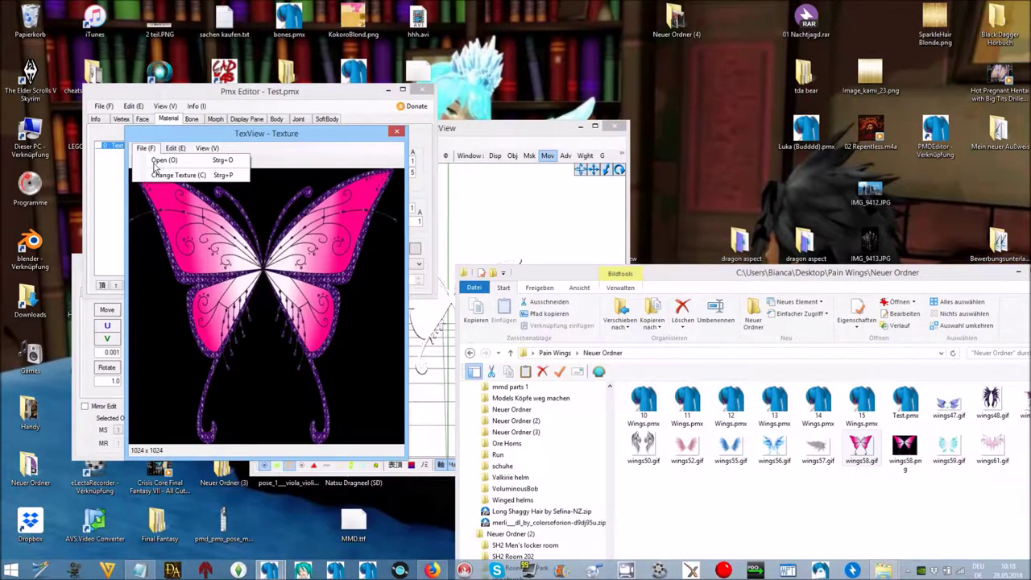
{"action": "left_click", "coordinate": [161, 172]}
{"action": "left_click", "coordinate": [564, 327]}
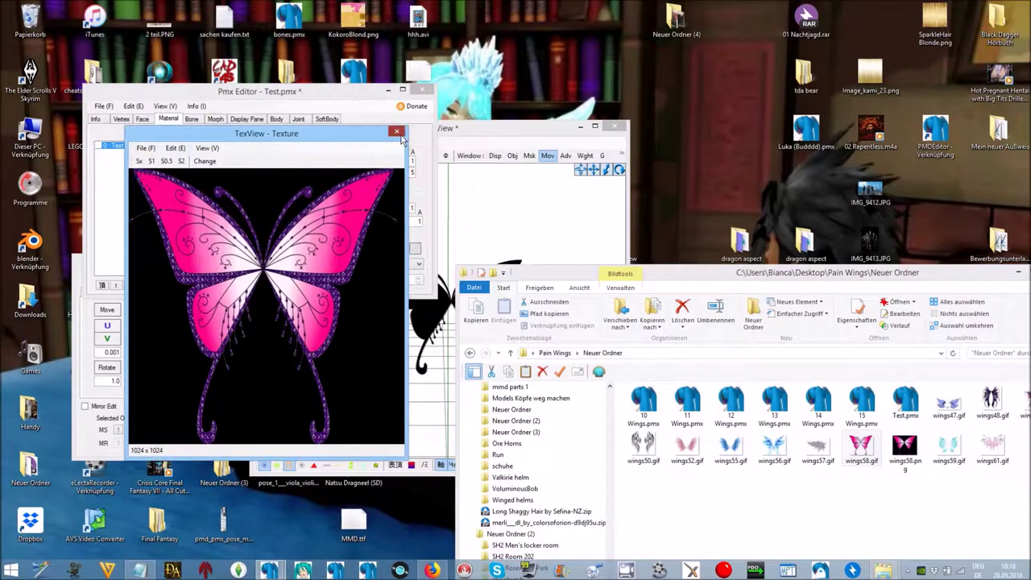
{"action": "left_click", "coordinate": [396, 131]}
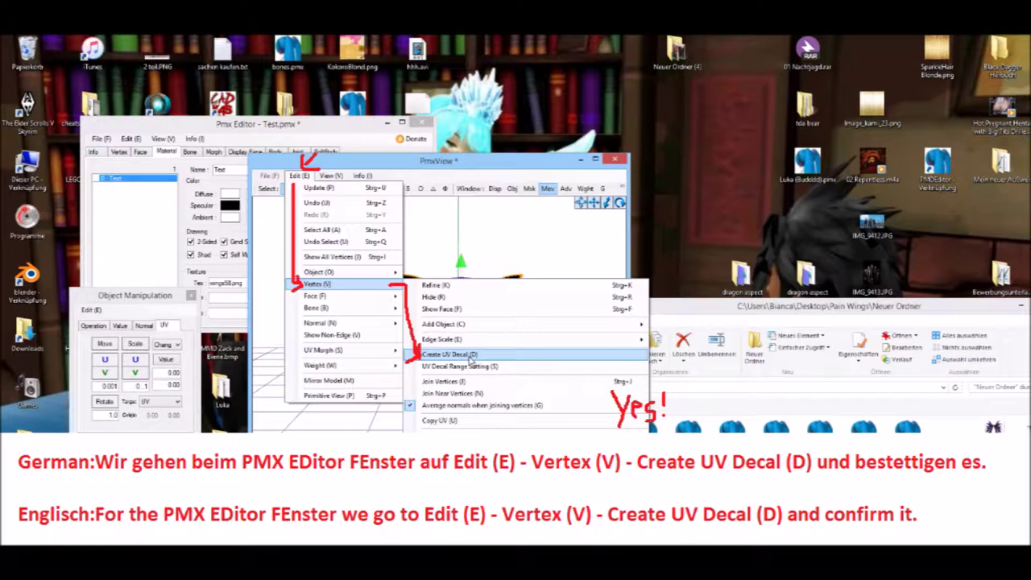
Step: Select all vertices of the wings in PmxView and create a UV decal from them, accepting the special UV mapping
{"action": "left_click", "coordinate": [469, 355]}
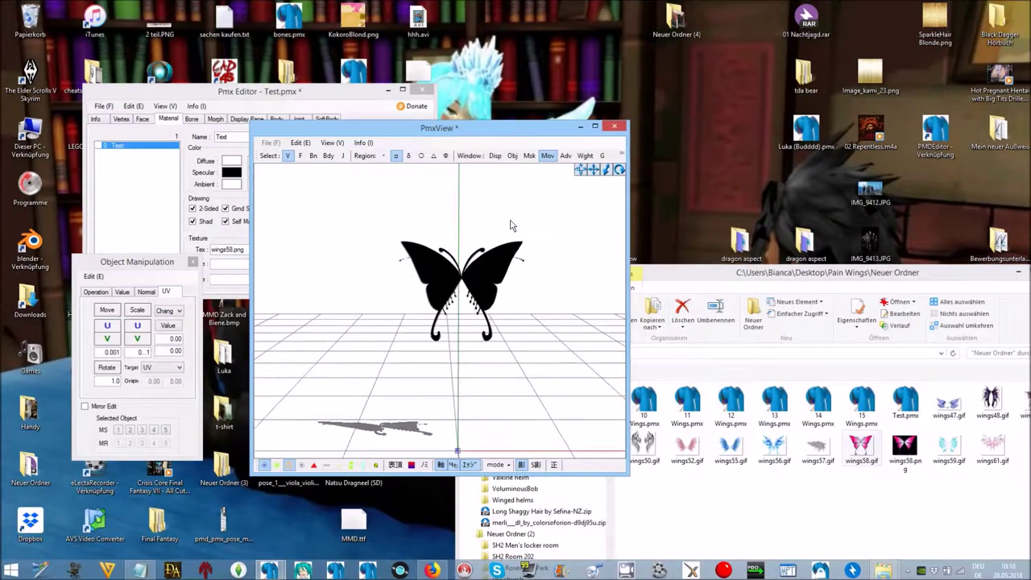
{"action": "left_click_drag", "start_coordinate": [332, 187], "coordinate": [595, 382]}
{"action": "left_click", "coordinate": [300, 143]}
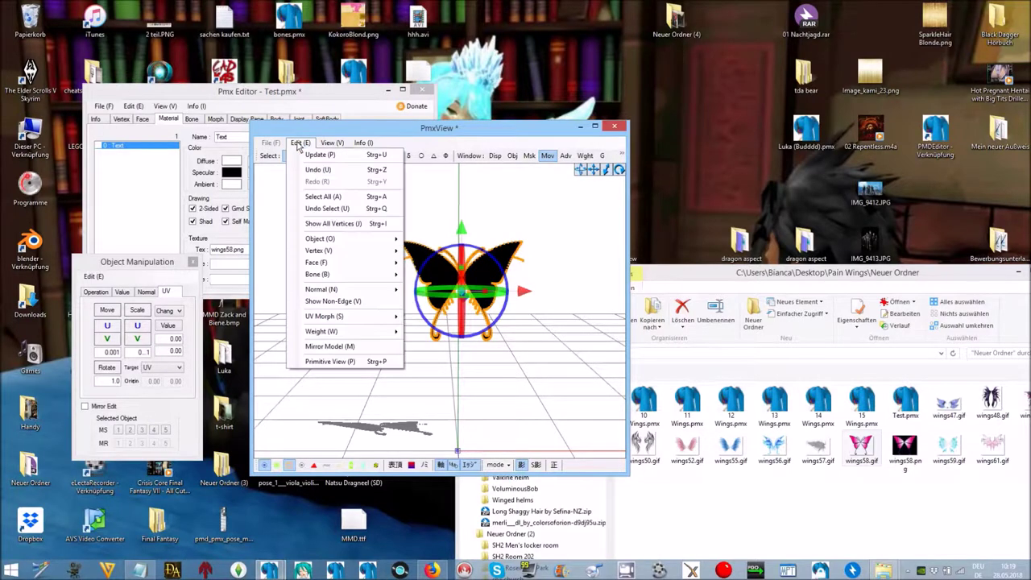
{"action": "mouse_move", "coordinate": [311, 255]}
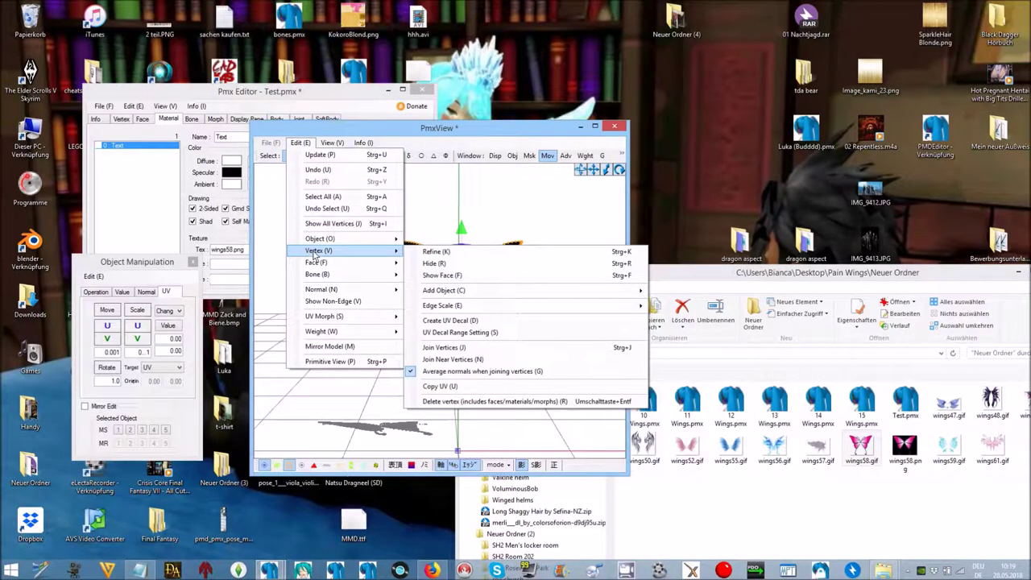
{"action": "left_click", "coordinate": [472, 325]}
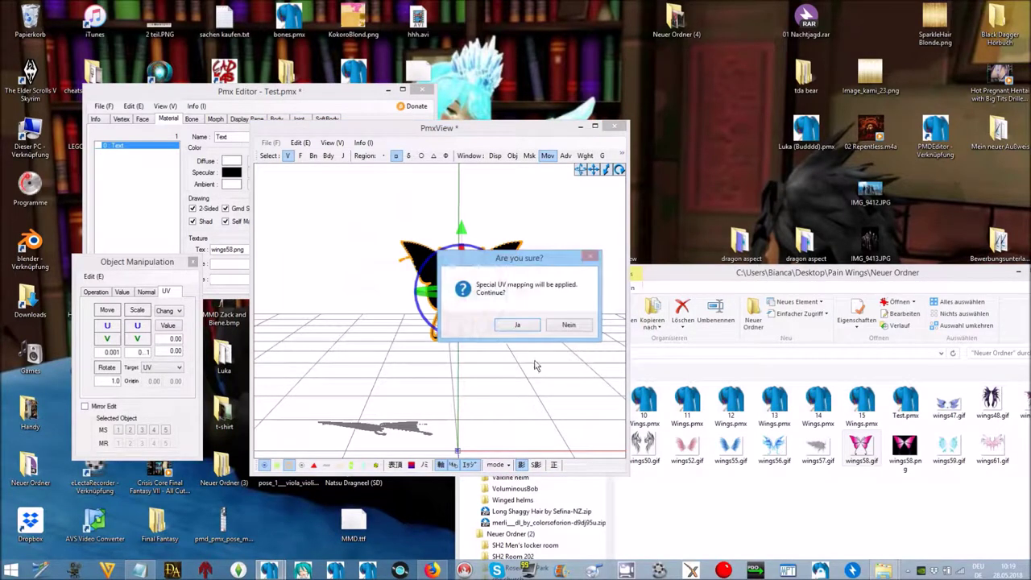
{"action": "left_click", "coordinate": [517, 326]}
{"action": "scroll", "coordinate": [518, 370], "scroll_direction": "up", "scroll_amount": 5}
{"action": "right_click_drag", "start_coordinate": [518, 372], "coordinate": [516, 369]}
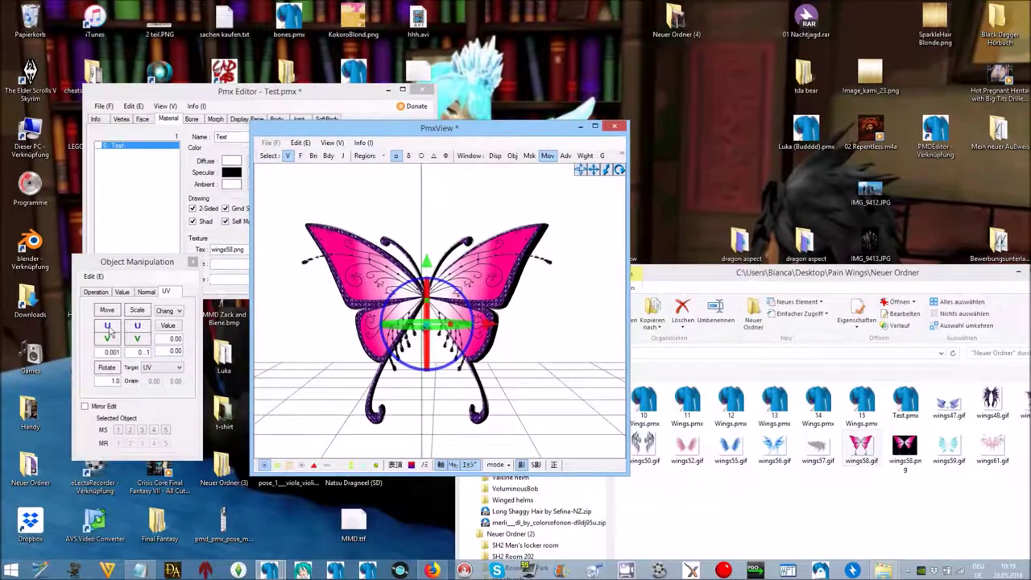
Step: Fine-tune the texture's U position and U scale on the wings, and close Object Manipulation
{"action": "left_click", "coordinate": [106, 330]}
{"action": "left_click_drag", "start_coordinate": [108, 329], "coordinate": [109, 327]}
{"action": "left_click", "coordinate": [137, 326]}
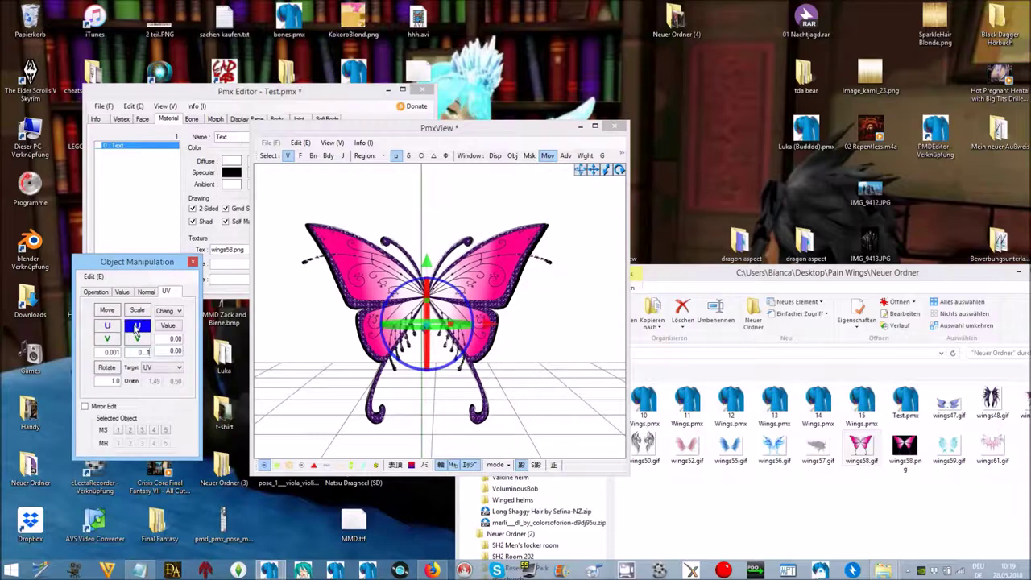
{"action": "left_click_drag", "start_coordinate": [137, 327], "coordinate": [137, 328]}
{"action": "mouse_move", "coordinate": [319, 383]}
{"action": "right_mouse_down"}
{"action": "mouse_move", "coordinate": [192, 392]}
{"action": "mouse_move", "coordinate": [238, 377]}
{"action": "mouse_move", "coordinate": [221, 394]}
{"action": "mouse_move", "coordinate": [335, 387]}
{"action": "right_mouse_up"}
{"action": "left_click", "coordinate": [193, 263]}
{"action": "right_click_drag", "start_coordinate": [322, 347], "coordinate": [435, 334]}
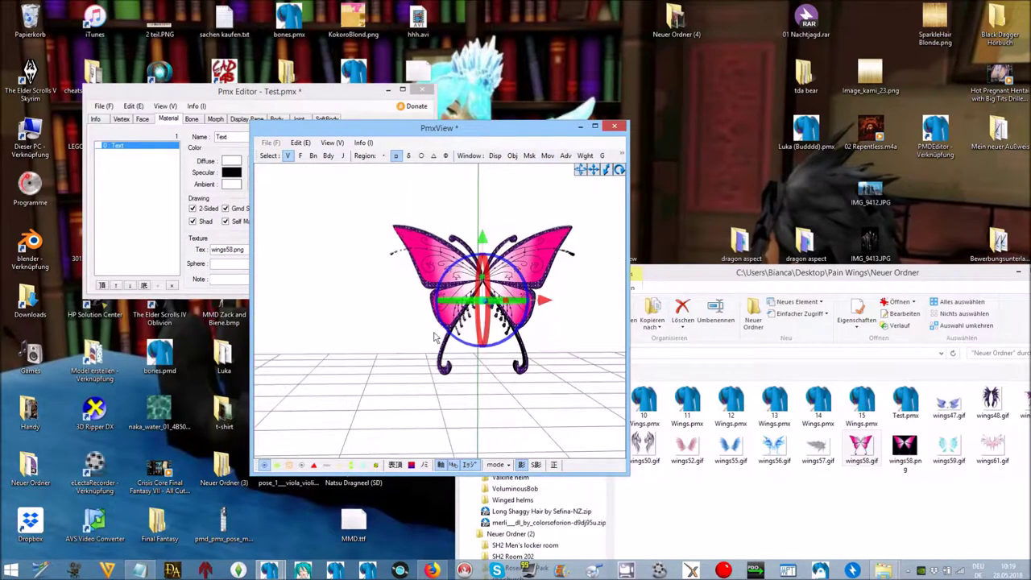
Step: Resize the whole model by a factor of 0.15 with the Size Change Tool
{"action": "left_click", "coordinate": [134, 106]}
{"action": "left_click", "coordinate": [134, 107]}
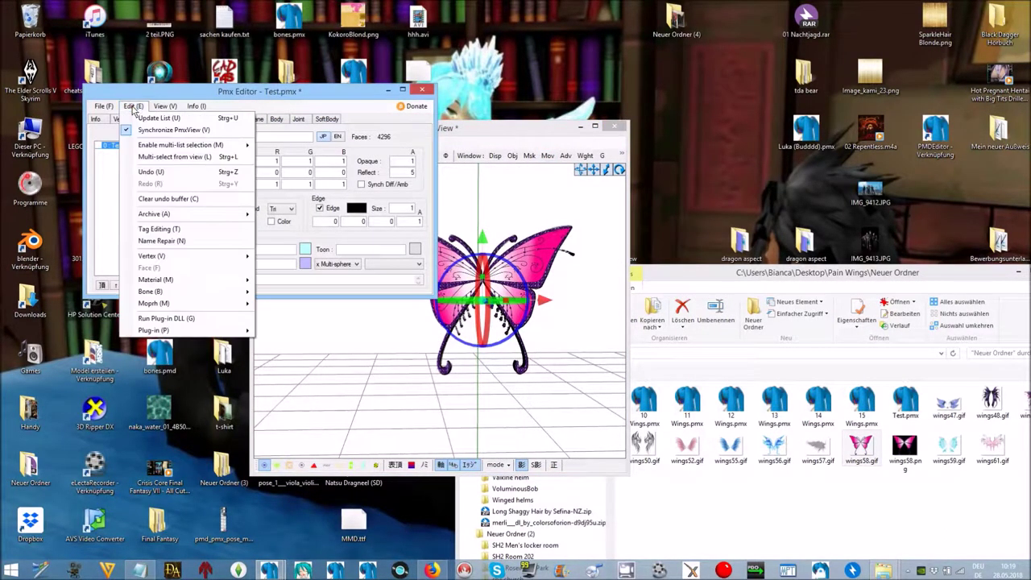
{"action": "mouse_move", "coordinate": [201, 332]}
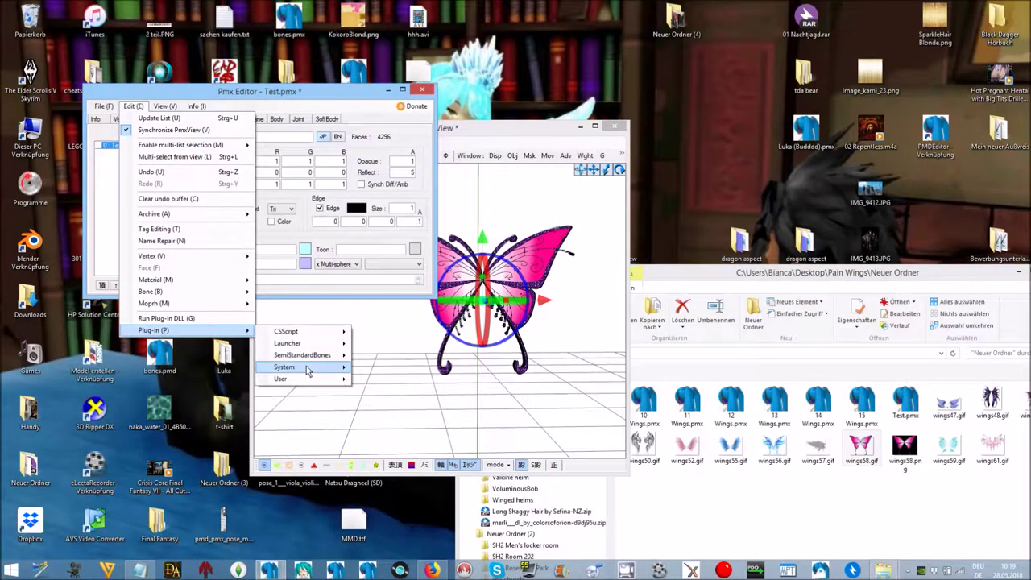
{"action": "mouse_move", "coordinate": [307, 367]}
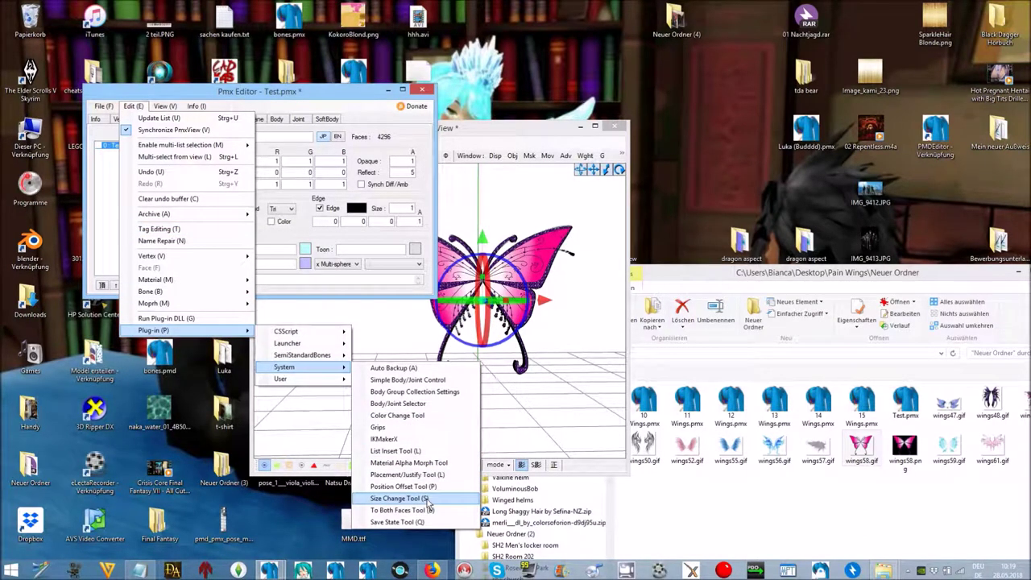
{"action": "left_click", "coordinate": [395, 499]}
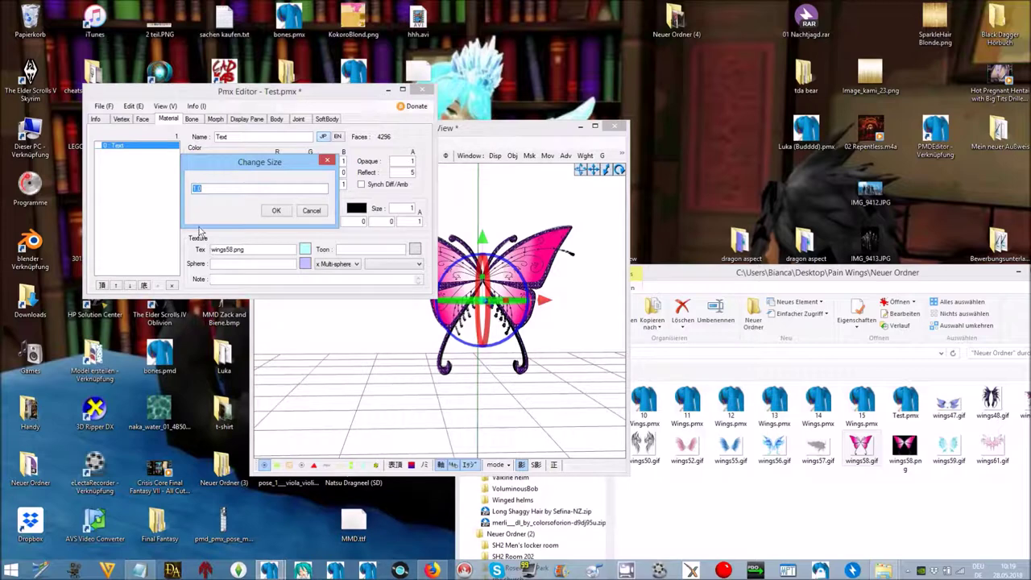
{"action": "type", "text": "0.15"}
{"action": "left_click", "coordinate": [275, 210]}
{"action": "left_click", "coordinate": [333, 351]}
{"action": "mouse_move", "coordinate": [334, 352]}
{"action": "right_mouse_down"}
{"action": "mouse_move", "coordinate": [343, 362]}
{"action": "mouse_move", "coordinate": [285, 370]}
{"action": "mouse_move", "coordinate": [339, 371]}
{"action": "right_mouse_up"}
Step: Set the Text material's edge size to 0.3
{"action": "left_click", "coordinate": [244, 119]}
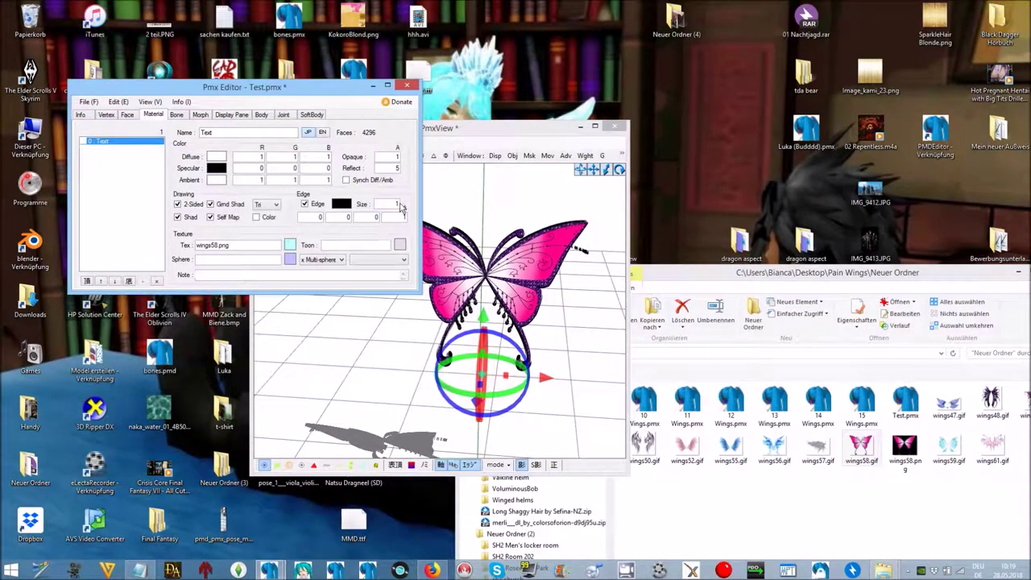
{"action": "type", "text": "0.3"}
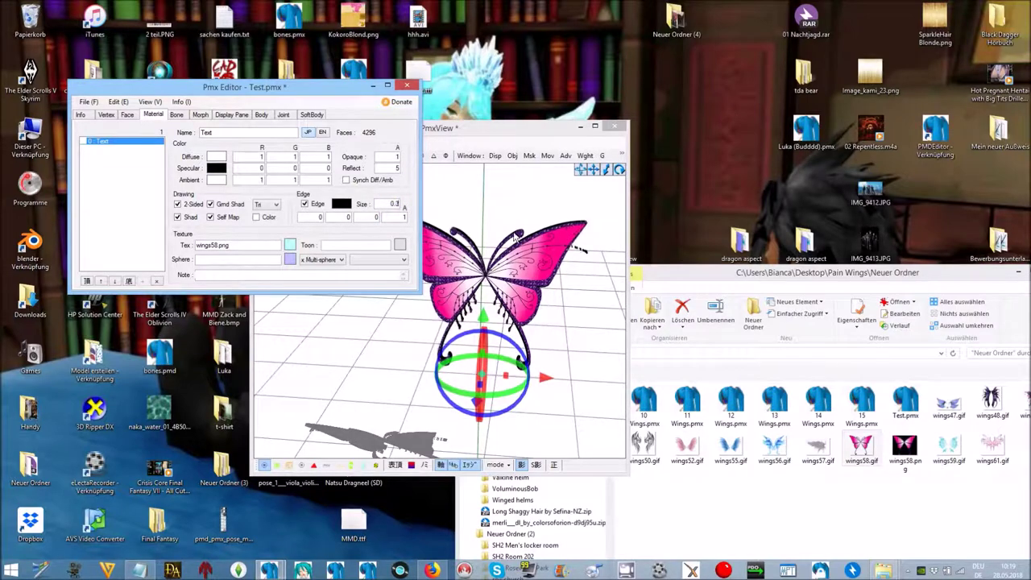
{"action": "left_click", "coordinate": [409, 351]}
{"action": "right_click_drag", "start_coordinate": [409, 351], "coordinate": [399, 321]}
{"action": "left_click_drag", "start_coordinate": [356, 179], "coordinate": [609, 420]}
{"action": "right_click_drag", "start_coordinate": [448, 382], "coordinate": [486, 400]}
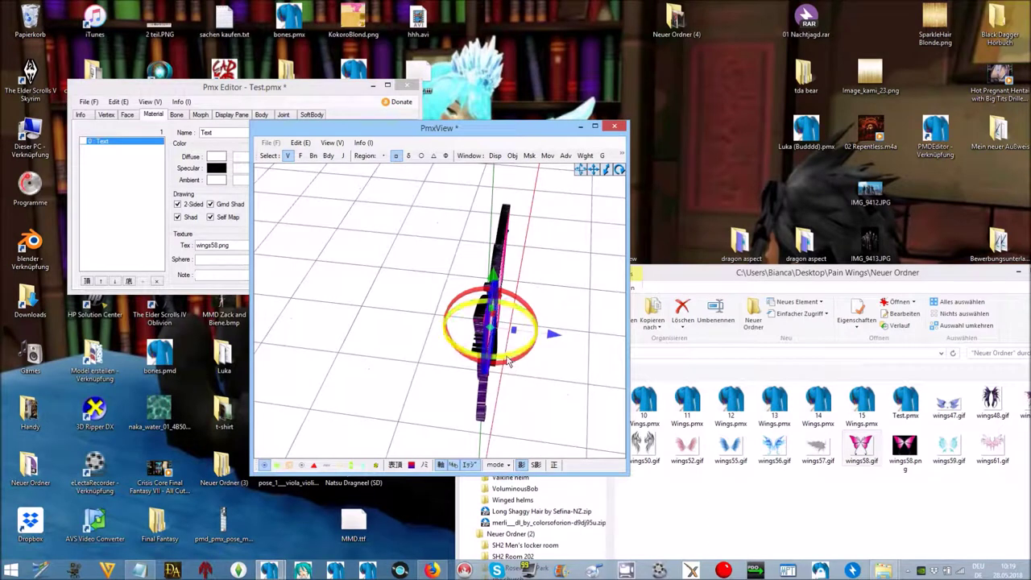
{"action": "right_click_drag", "start_coordinate": [516, 336], "coordinate": [468, 373]}
{"action": "left_click", "coordinate": [501, 388]}
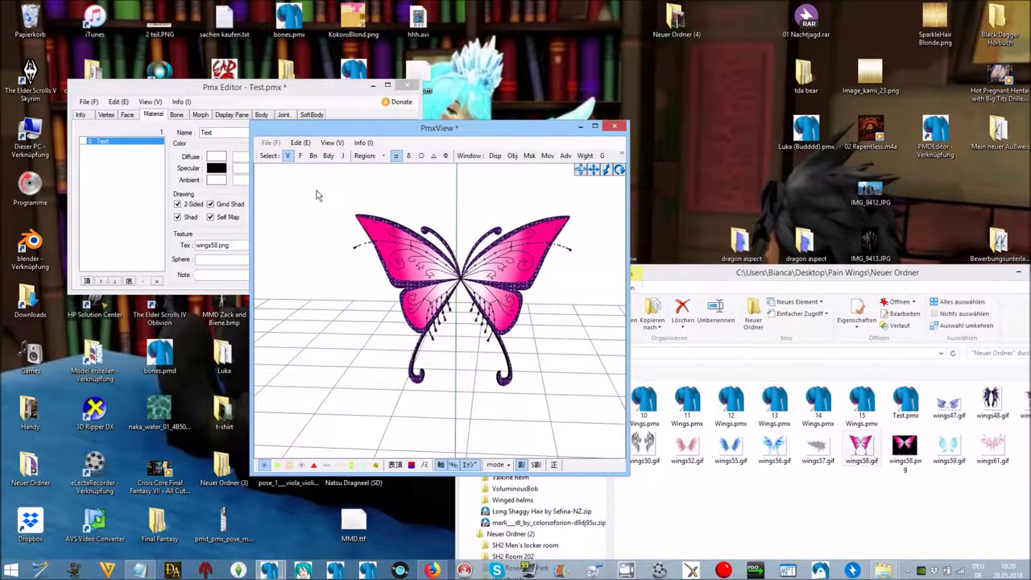
Step: Select the vertices of the left wing half and split them off the Text material into a new material through Vertex/Masking
{"action": "left_click_drag", "start_coordinate": [312, 186], "coordinate": [462, 443]}
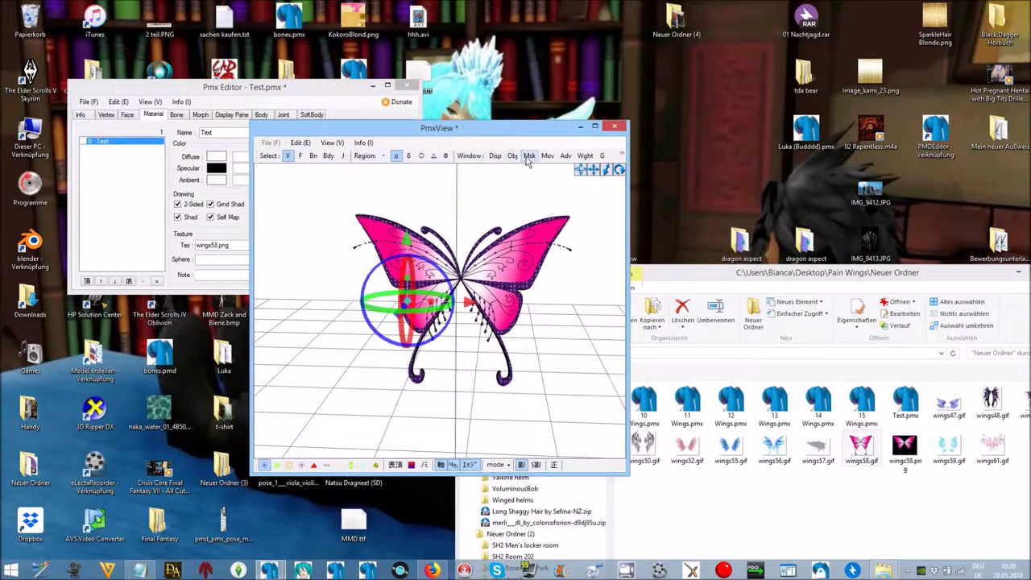
{"action": "left_click", "coordinate": [528, 155]}
{"action": "right_click", "coordinate": [57, 114]}
{"action": "left_click", "coordinate": [83, 143]}
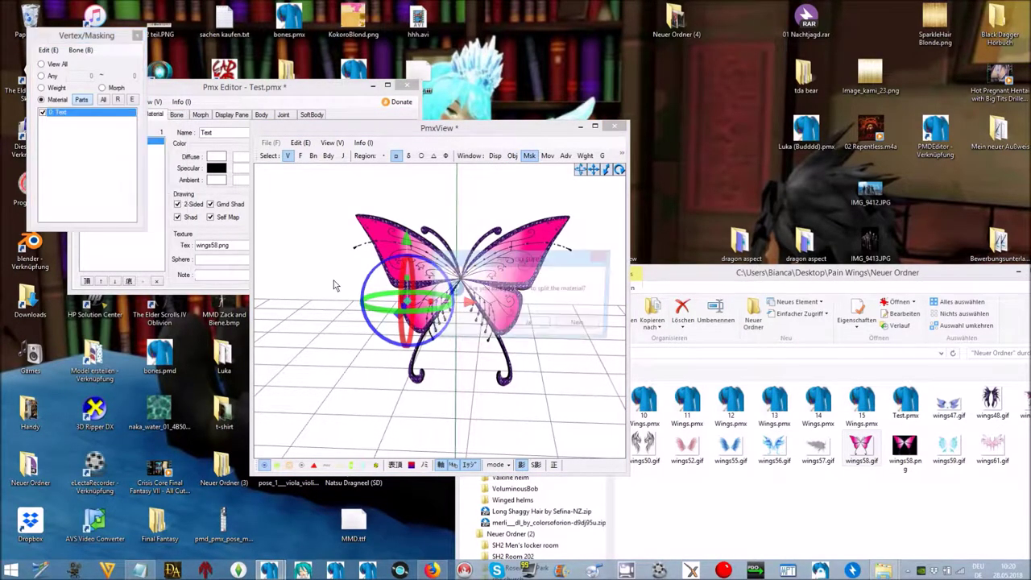
{"action": "left_click", "coordinate": [520, 328]}
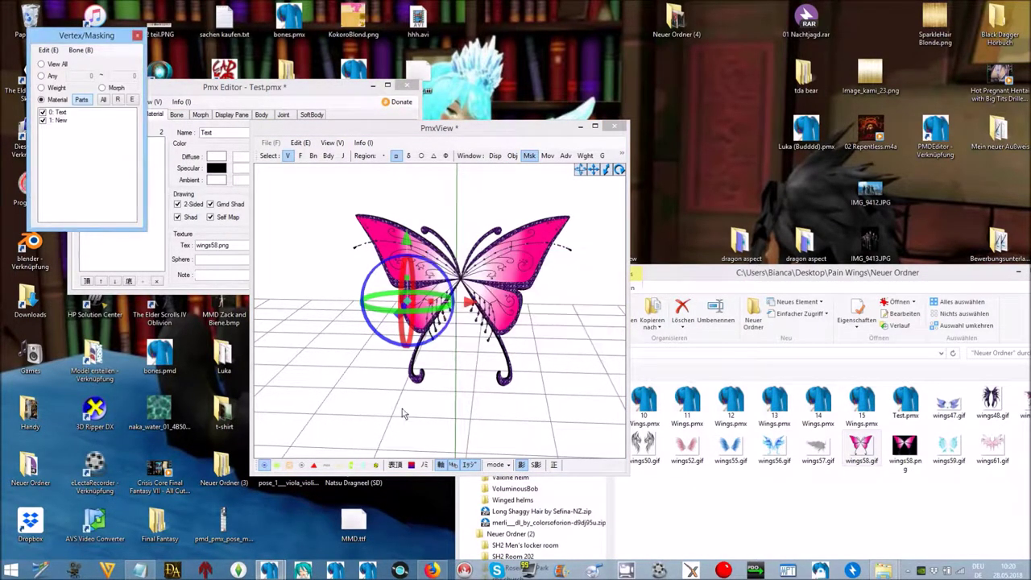
Step: Hide the New material, enable face selection, and switch the display mode to Wire+ to work on the Text material
{"action": "left_click", "coordinate": [43, 121]}
{"action": "right_click_drag", "start_coordinate": [312, 334], "coordinate": [396, 317]}
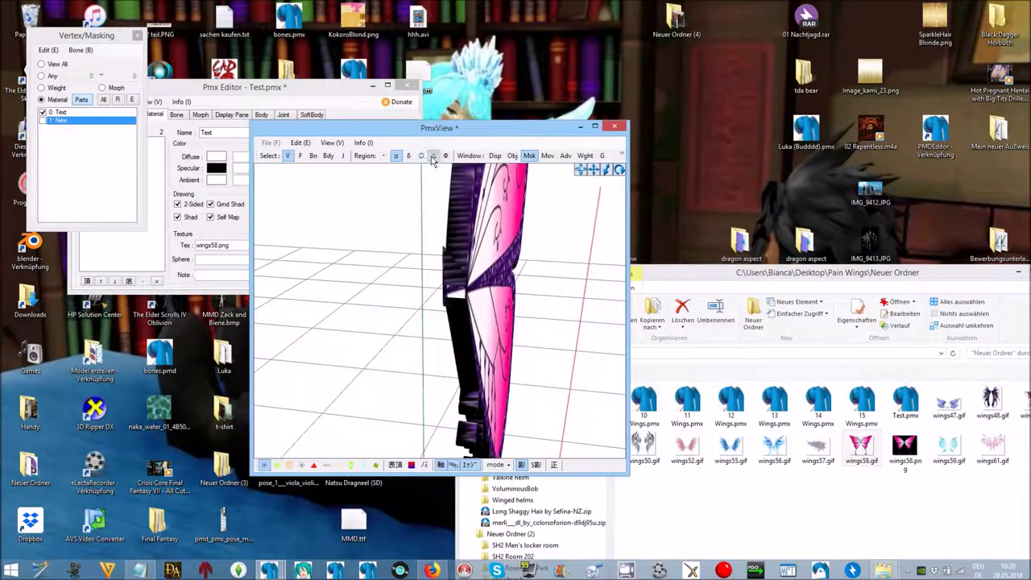
{"action": "right_click_drag", "start_coordinate": [416, 320], "coordinate": [412, 389]}
{"action": "left_click", "coordinate": [496, 467]}
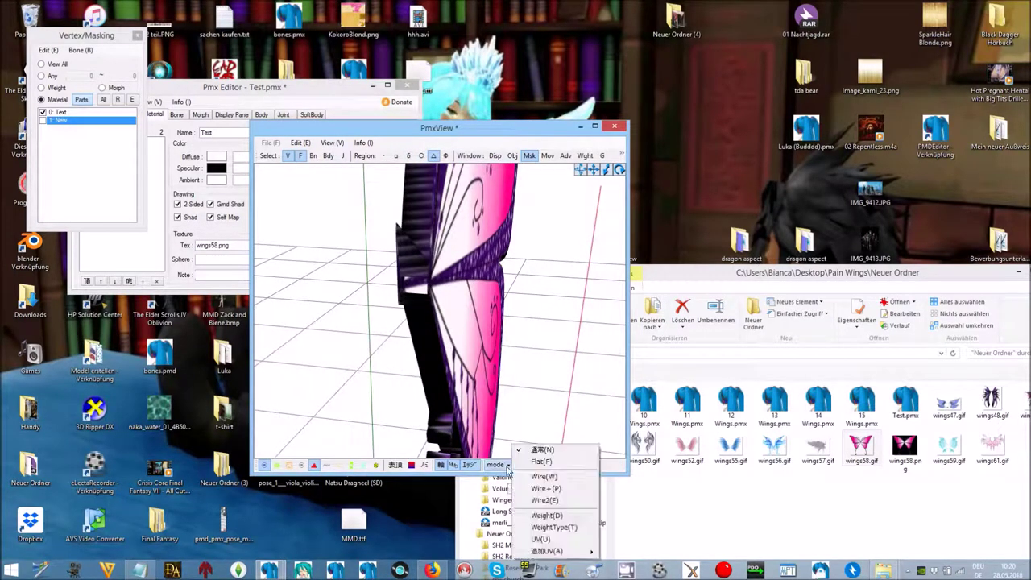
{"action": "left_click", "coordinate": [519, 490]}
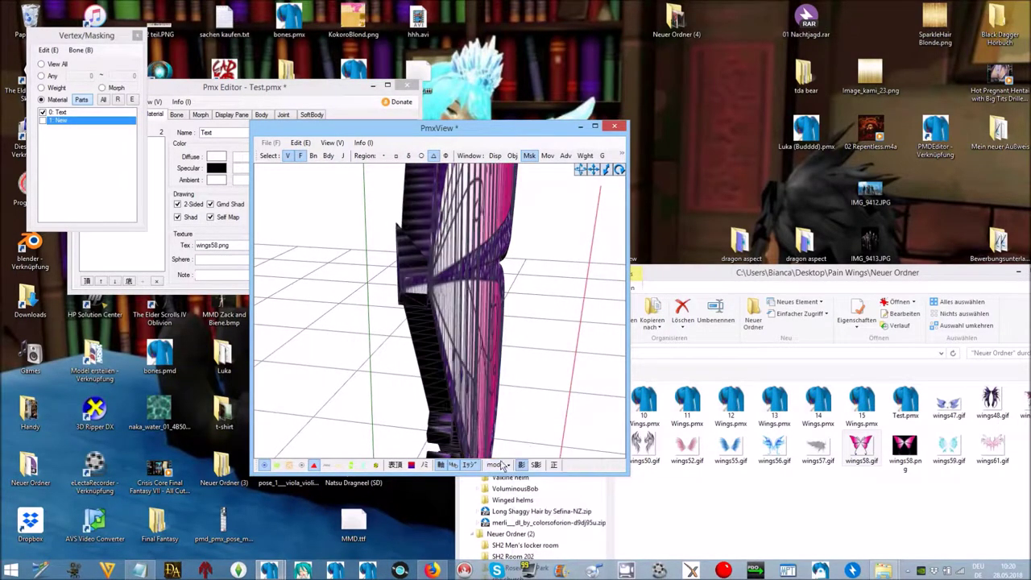
{"action": "key", "text": "Up"}
Step: Select the stray faces at the Text wing's inner edge, split them off into a new material, and hide that material
{"action": "left_click", "coordinate": [408, 270]}
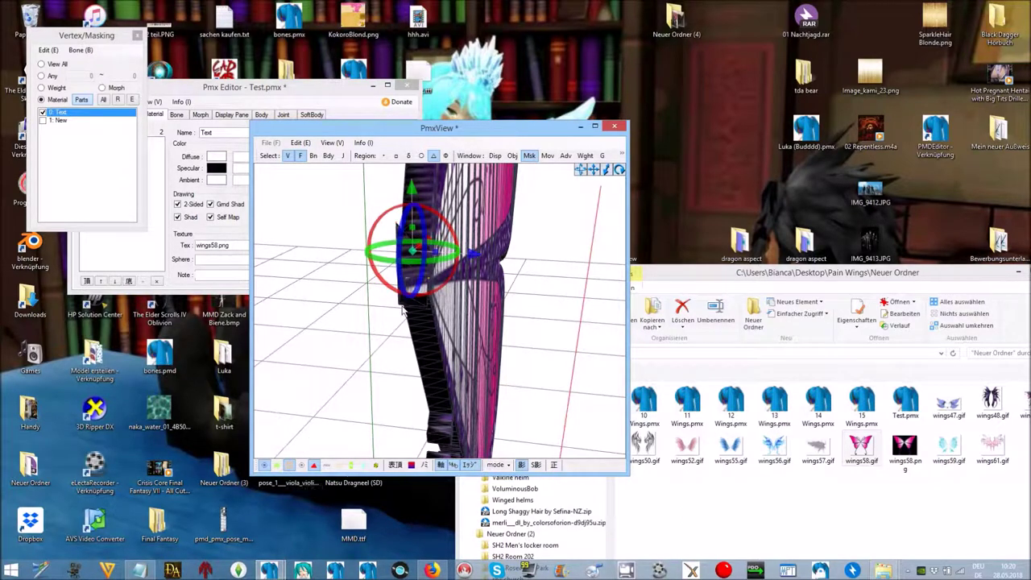
{"action": "right_click_drag", "start_coordinate": [364, 343], "coordinate": [337, 321]}
{"action": "left_click", "coordinate": [368, 267]}
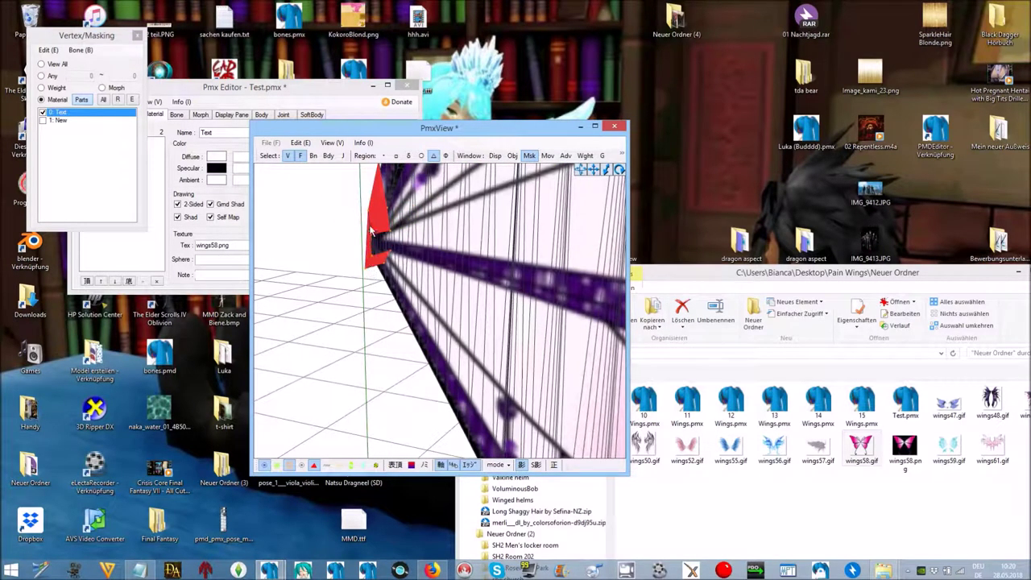
{"action": "left_click", "coordinate": [372, 231]}
{"action": "right_click", "coordinate": [79, 115]}
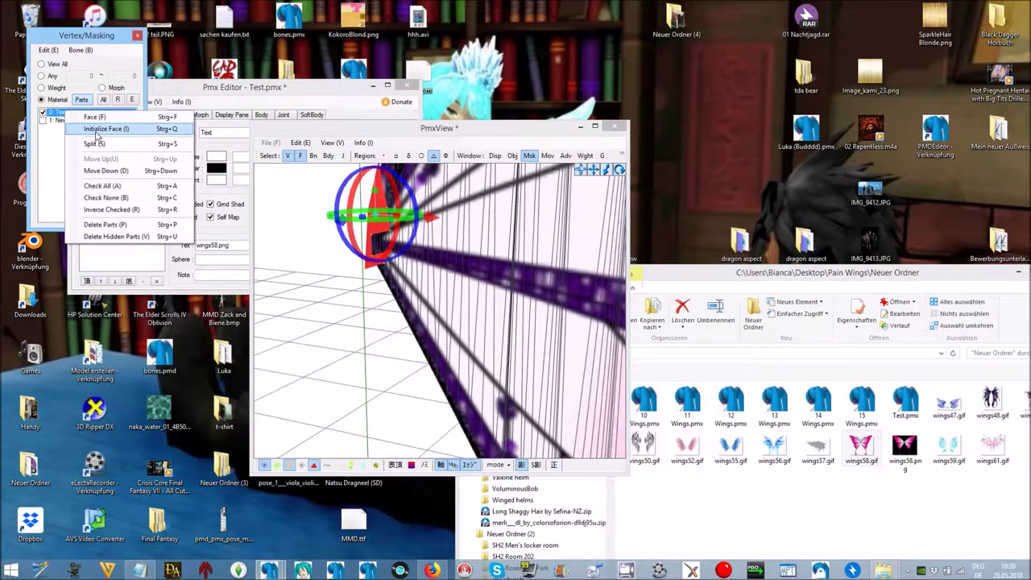
{"action": "left_click", "coordinate": [95, 144]}
{"action": "left_click", "coordinate": [538, 327]}
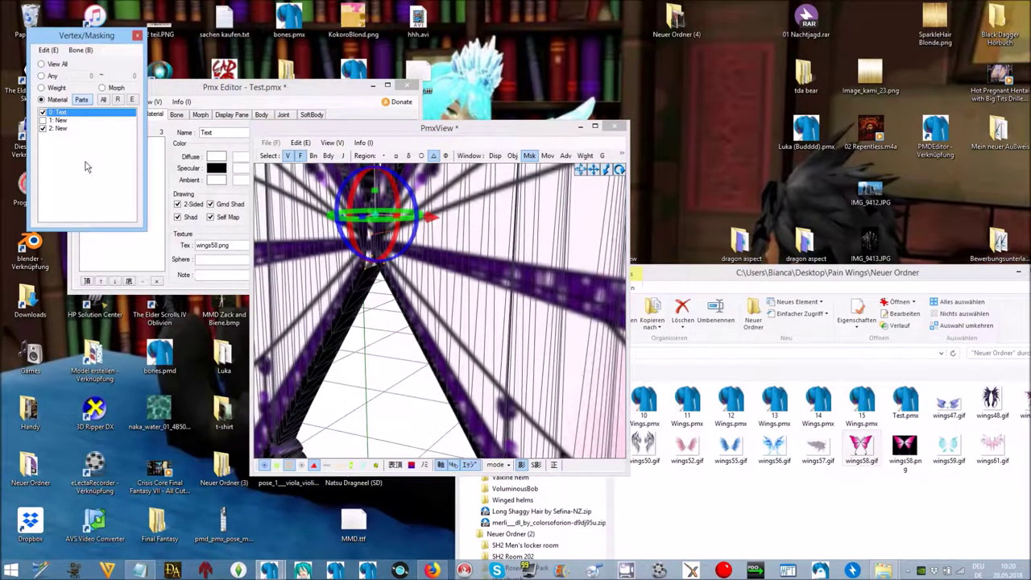
{"action": "left_click", "coordinate": [43, 128]}
Step: Split the thin leftover spike beside the Text wing's inner edge off into another new material and hide it
{"action": "mouse_move", "coordinate": [373, 367]}
{"action": "right_mouse_down"}
{"action": "mouse_move", "coordinate": [367, 359]}
{"action": "mouse_move", "coordinate": [422, 368]}
{"action": "mouse_move", "coordinate": [392, 362]}
{"action": "right_mouse_up"}
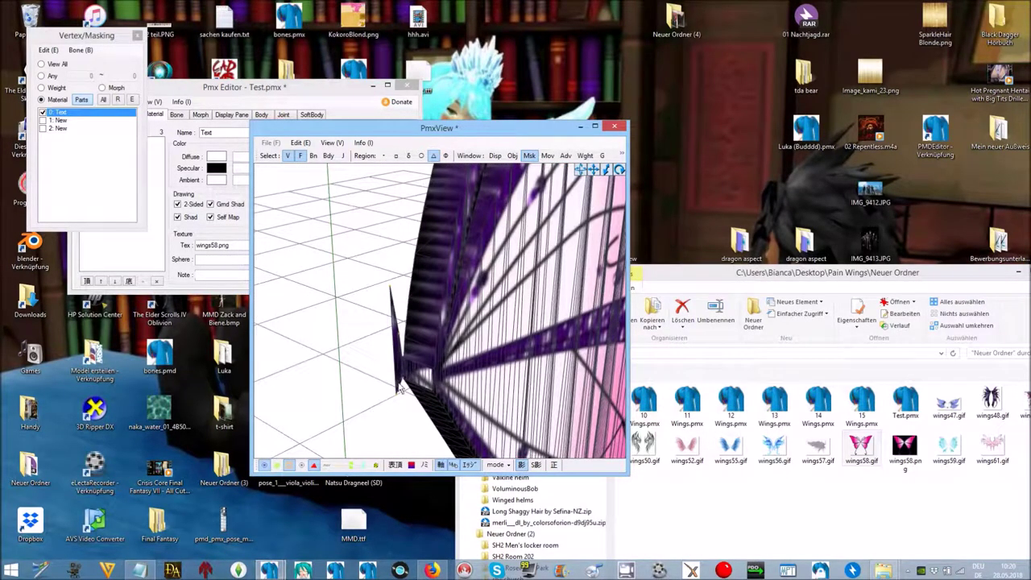
{"action": "left_click", "coordinate": [399, 385]}
{"action": "right_click", "coordinate": [58, 120]}
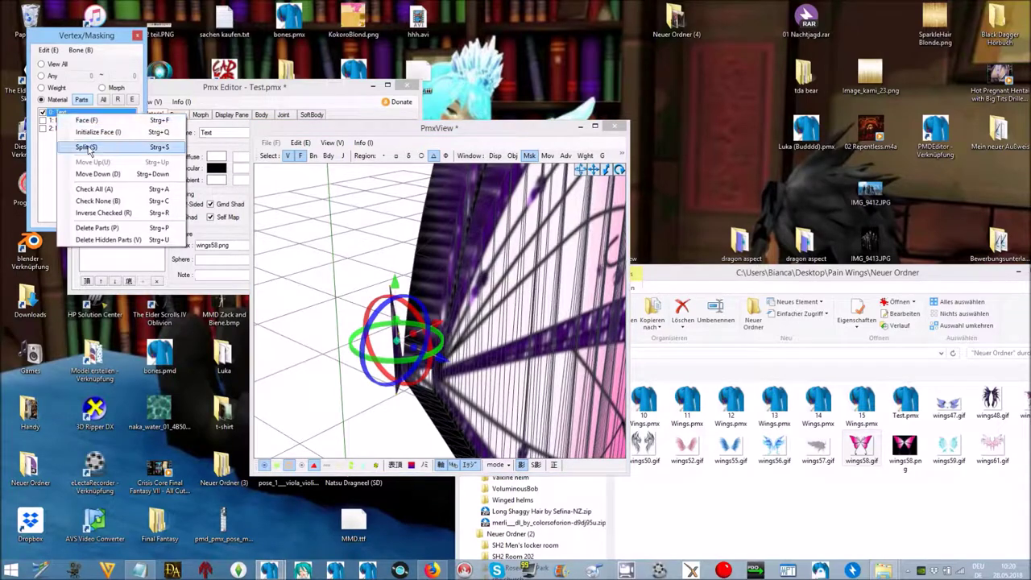
{"action": "left_click", "coordinate": [84, 142]}
{"action": "left_click", "coordinate": [525, 326]}
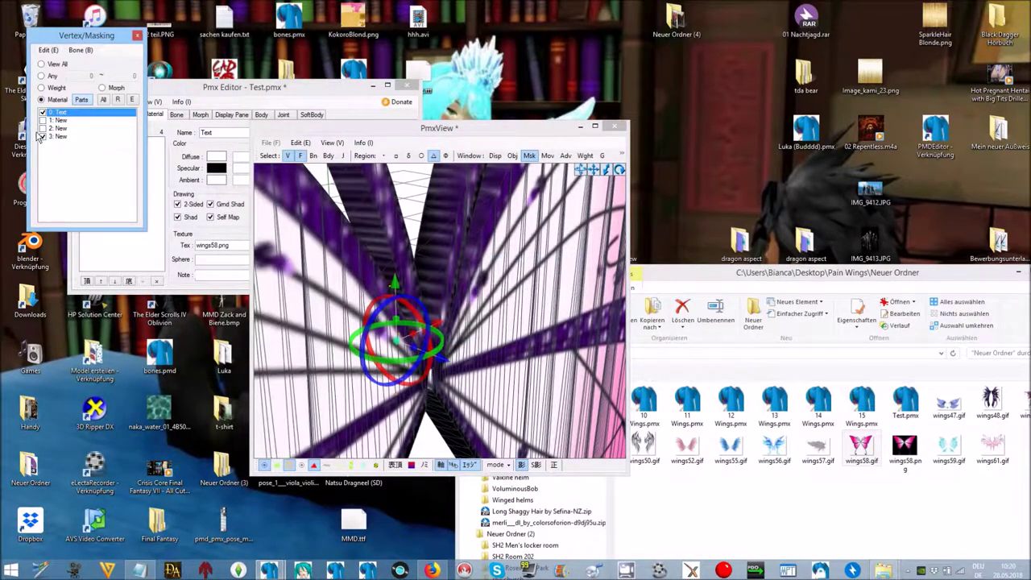
{"action": "left_click", "coordinate": [41, 136]}
Step: Split the remaining sliver of faces at the wing root off the Text material and hide the resulting material
{"action": "right_click_drag", "start_coordinate": [299, 346], "coordinate": [400, 333]}
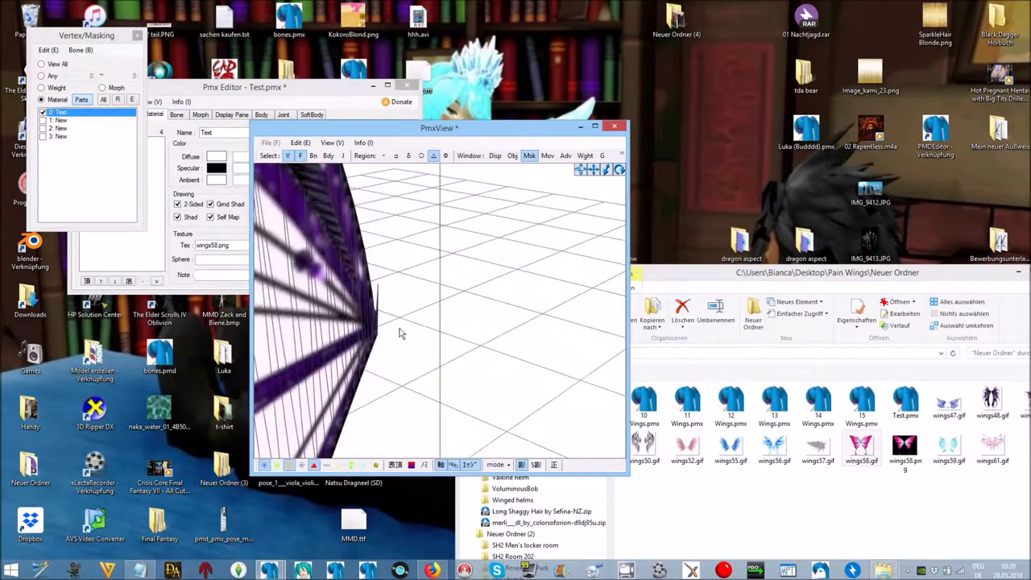
{"action": "left_click", "coordinate": [378, 290]}
{"action": "right_click", "coordinate": [67, 120]}
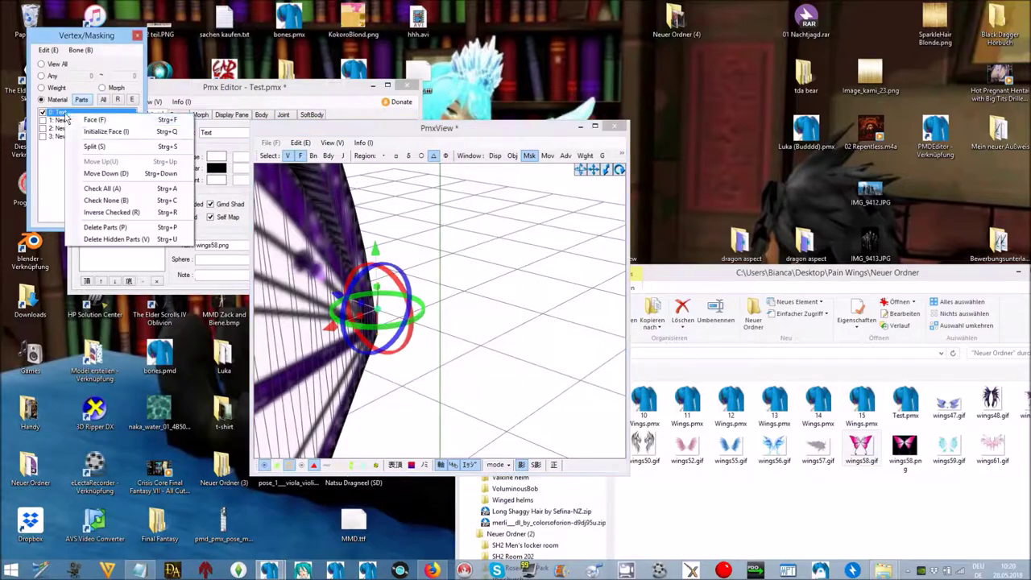
{"action": "left_click", "coordinate": [96, 146]}
{"action": "left_click", "coordinate": [526, 326]}
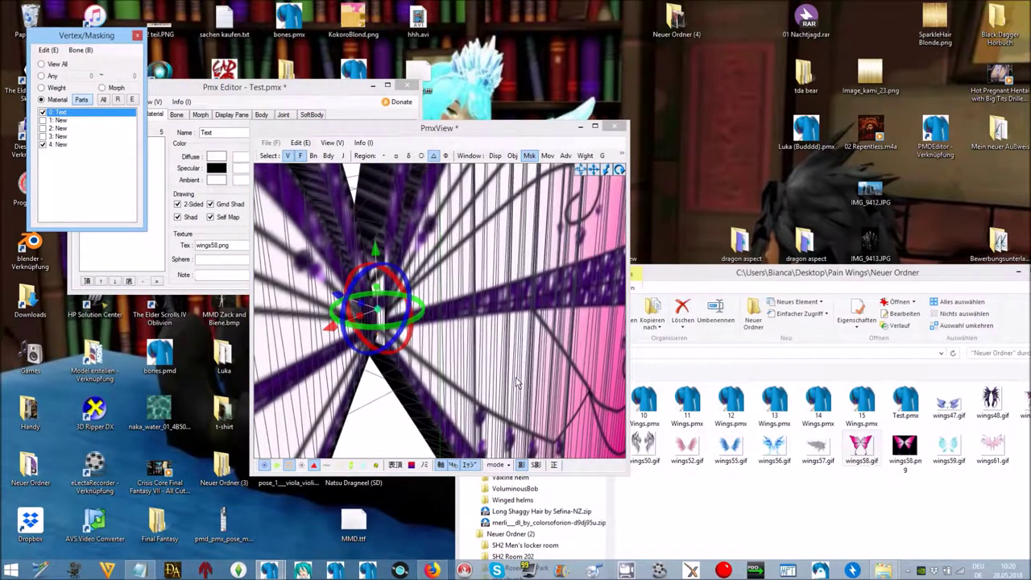
{"action": "left_click", "coordinate": [43, 144]}
Step: Combine the four New materials into a single material in the Pmx Editor's material list
{"action": "right_click_drag", "start_coordinate": [432, 333], "coordinate": [462, 316]}
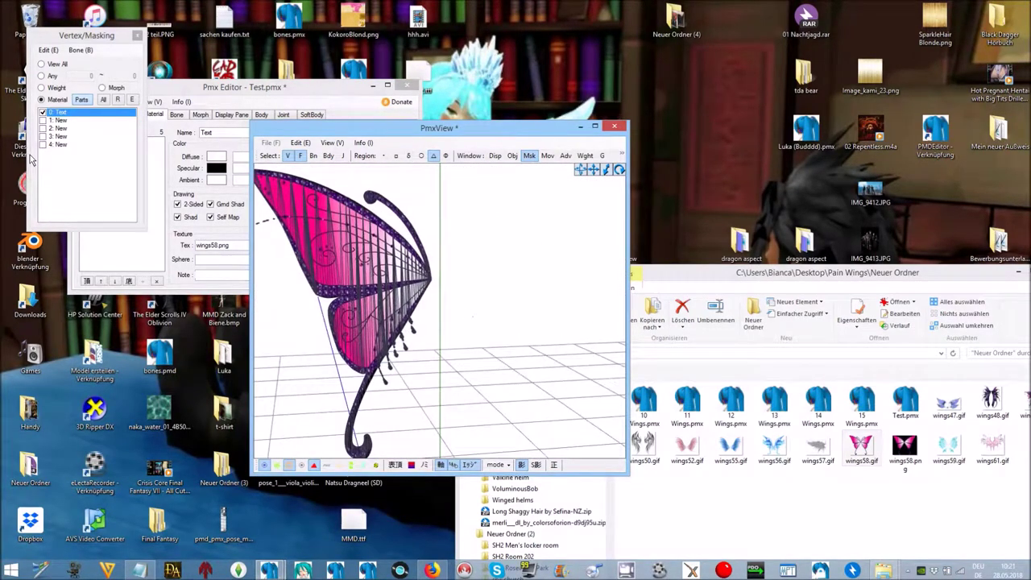
{"action": "left_click_drag", "start_coordinate": [163, 91], "coordinate": [284, 90]}
{"action": "left_click_drag", "start_coordinate": [228, 149], "coordinate": [228, 172]}
{"action": "right_click", "coordinate": [228, 163]}
{"action": "left_click", "coordinate": [258, 164]}
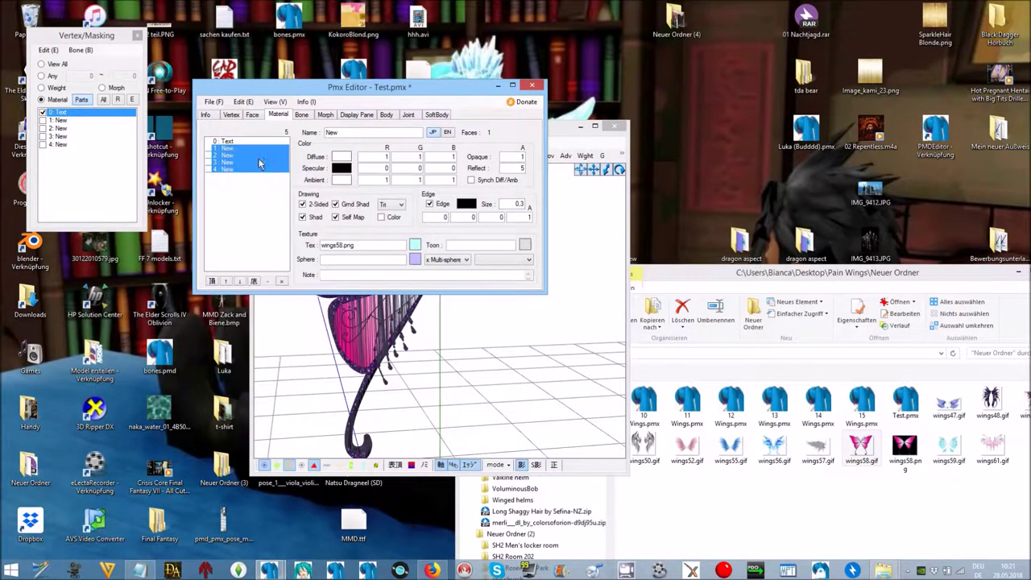
{"action": "left_click_drag", "start_coordinate": [322, 90], "coordinate": [133, 358]}
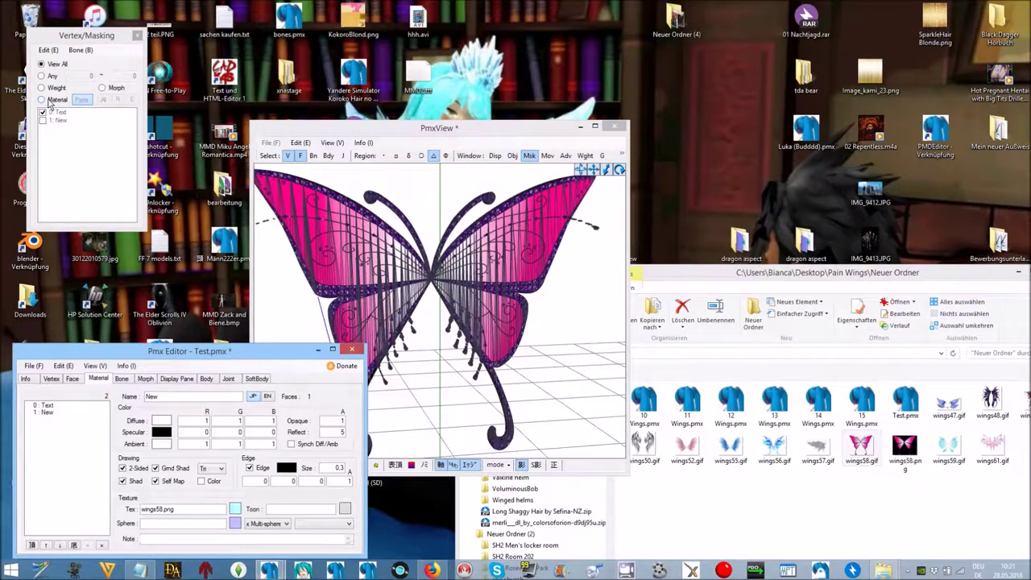
Step: Show only the Text material, box-select all vertices of its wing, and rotate the wing slightly about the vertical axis
{"action": "left_click", "coordinate": [41, 100]}
{"action": "left_click", "coordinate": [329, 283]}
{"action": "scroll", "coordinate": [328, 283], "scroll_direction": "down", "scroll_amount": 3}
{"action": "right_click_drag", "start_coordinate": [329, 283], "coordinate": [364, 228]}
{"action": "left_click", "coordinate": [395, 157]}
{"action": "left_click_drag", "start_coordinate": [278, 181], "coordinate": [485, 445]}
{"action": "right_click_drag", "start_coordinate": [483, 432], "coordinate": [440, 383]}
{"action": "left_click_drag", "start_coordinate": [378, 363], "coordinate": [385, 368]}
Step: Move the selected Text wing inward along the X axis to close the gap to the other wing
{"action": "right_click_drag", "start_coordinate": [439, 395], "coordinate": [394, 401]}
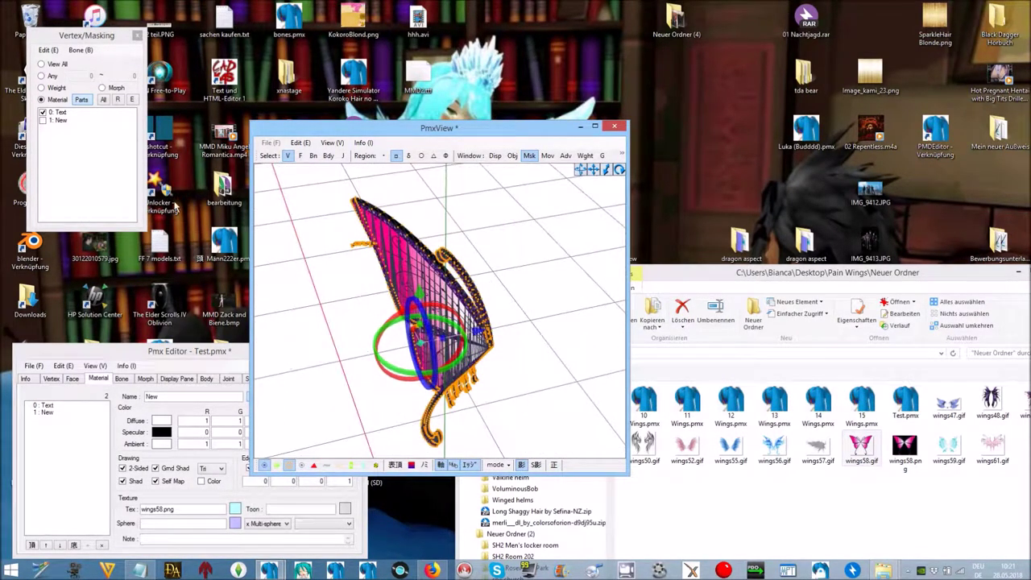
{"action": "right_click_drag", "start_coordinate": [445, 293], "coordinate": [409, 288]}
{"action": "left_click_drag", "start_coordinate": [556, 348], "coordinate": [493, 332]}
{"action": "right_click_drag", "start_coordinate": [494, 332], "coordinate": [548, 359]}
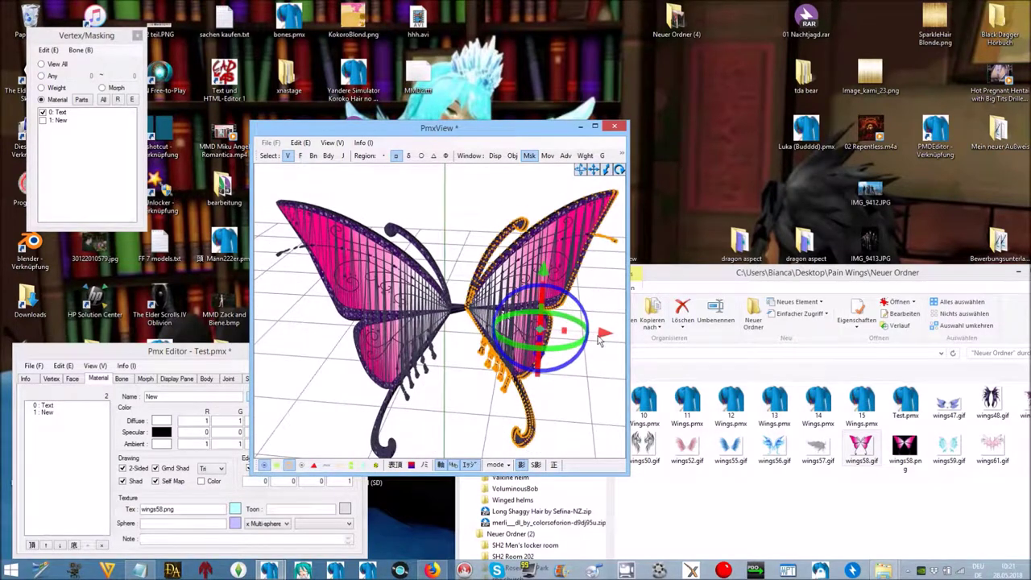
{"action": "left_click_drag", "start_coordinate": [600, 333], "coordinate": [585, 333]}
{"action": "right_click_drag", "start_coordinate": [585, 350], "coordinate": [553, 392]}
{"action": "right_click_drag", "start_coordinate": [483, 435], "coordinate": [415, 384]}
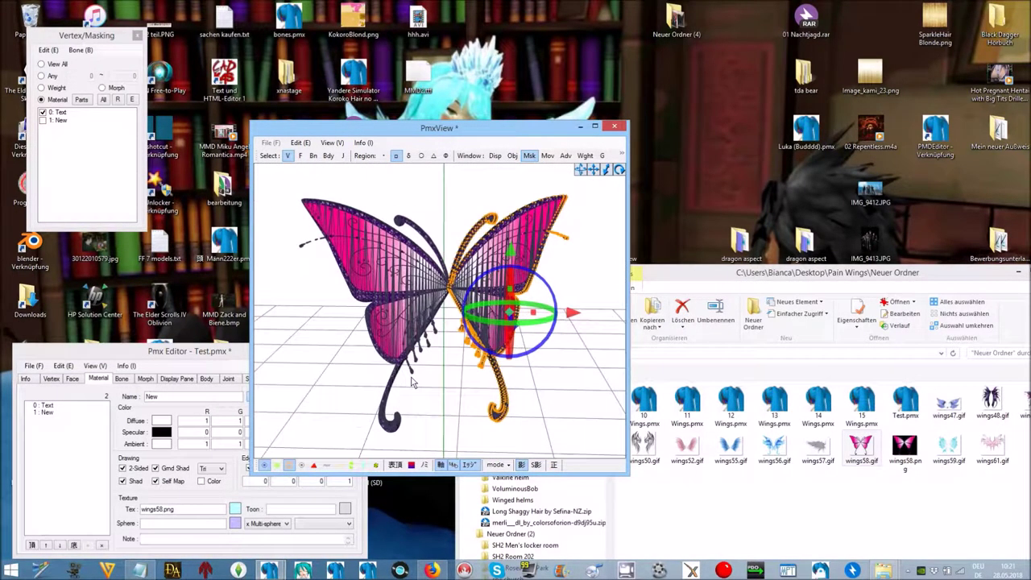
Step: Show only the New material, box-select all vertices of its wing, and rotate it about the vertical axis
{"action": "left_click", "coordinate": [81, 102]}
{"action": "left_click", "coordinate": [43, 112]}
{"action": "left_click", "coordinate": [43, 120]}
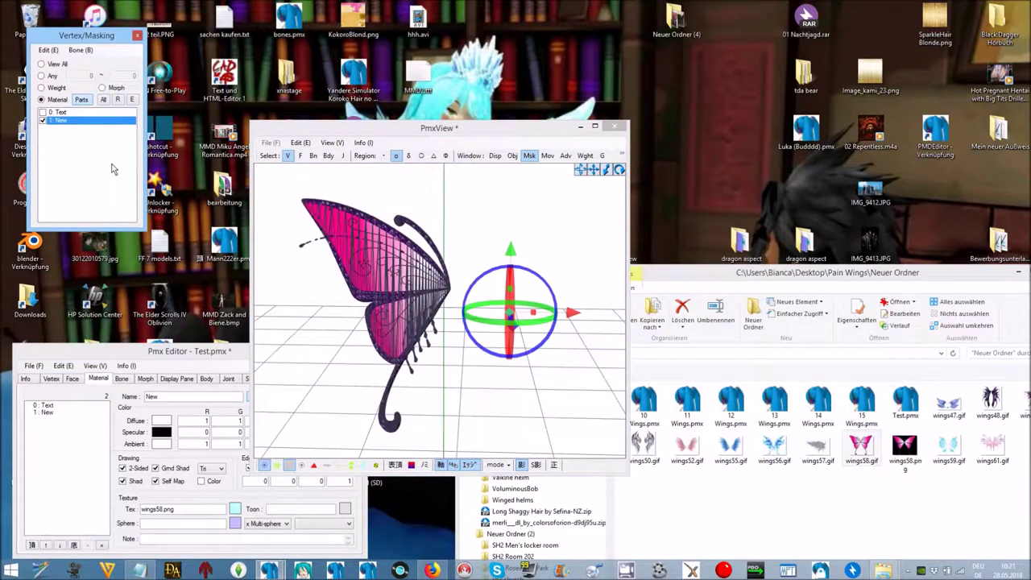
{"action": "left_click_drag", "start_coordinate": [274, 181], "coordinate": [475, 459]}
{"action": "right_click_drag", "start_coordinate": [465, 346], "coordinate": [399, 338]}
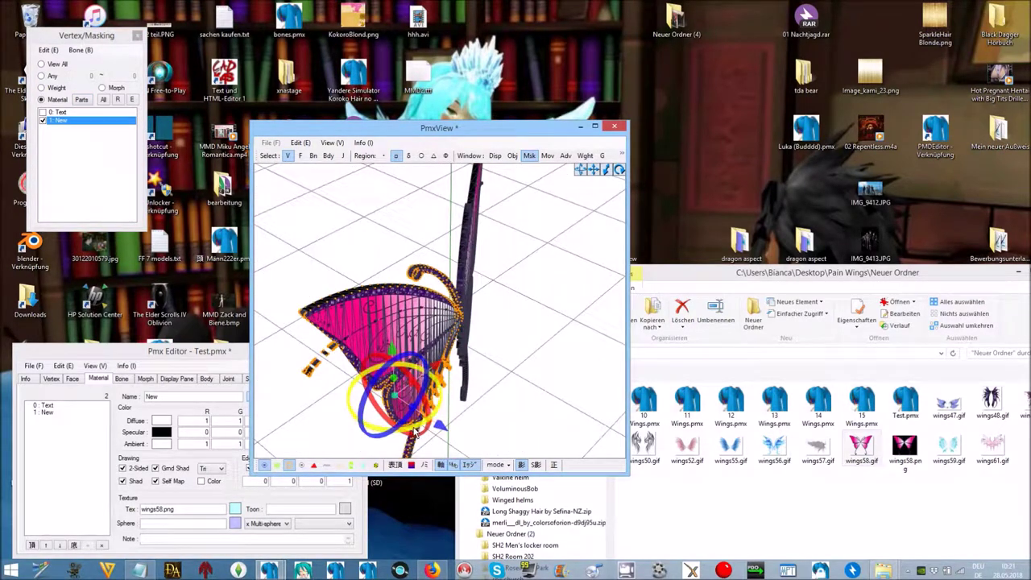
{"action": "mouse_move", "coordinate": [415, 431]}
{"action": "left_mouse_down"}
{"action": "mouse_move", "coordinate": [440, 439]}
{"action": "mouse_move", "coordinate": [418, 414]}
{"action": "left_mouse_up"}
{"action": "right_click_drag", "start_coordinate": [418, 415], "coordinate": [455, 352]}
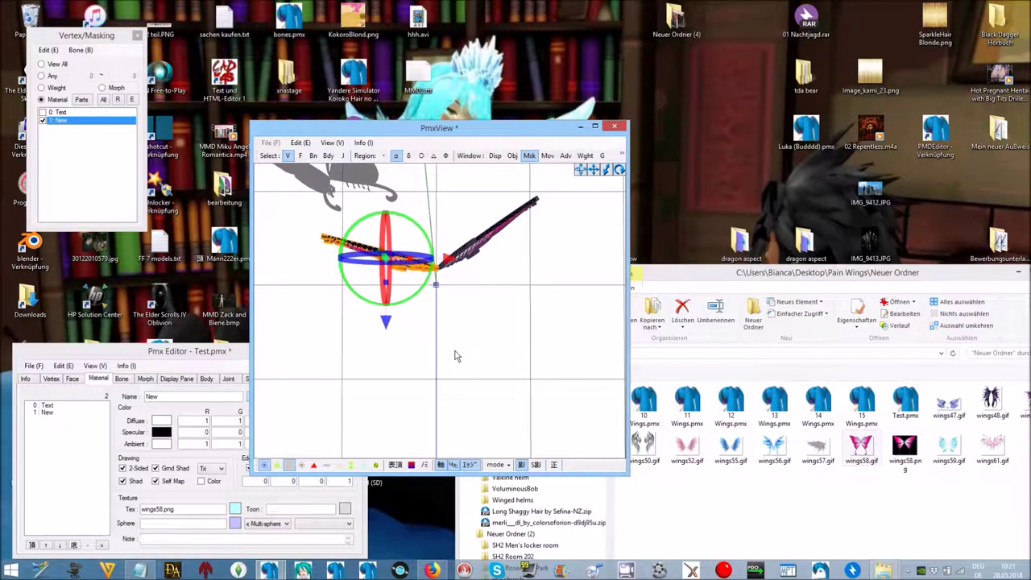
Step: Adjust the New wing's rotation and position along X and Z so it mirrors the Text wing and meets its inner edge
{"action": "left_click_drag", "start_coordinate": [413, 301], "coordinate": [416, 302]}
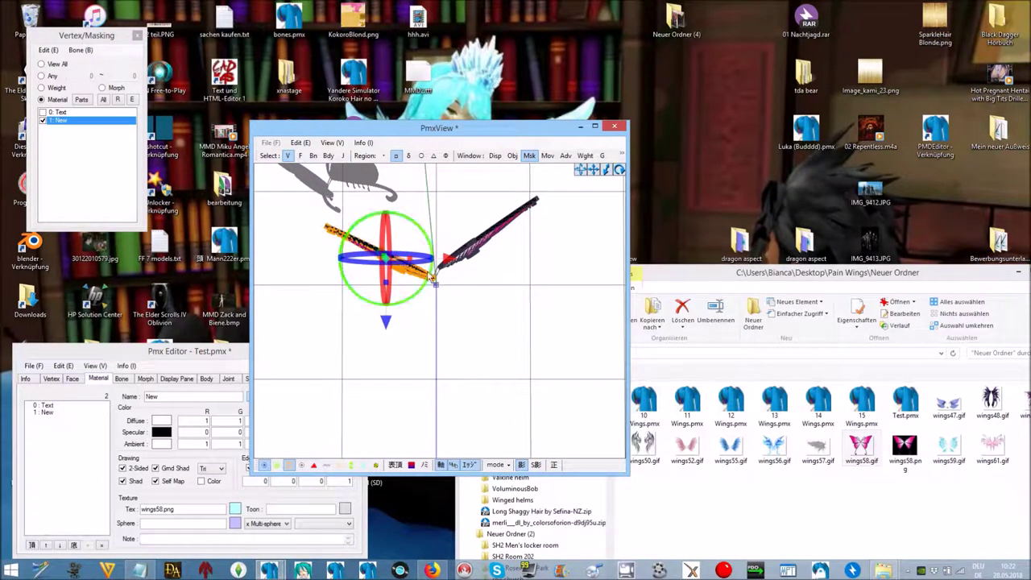
{"action": "left_click_drag", "start_coordinate": [447, 265], "coordinate": [450, 266]}
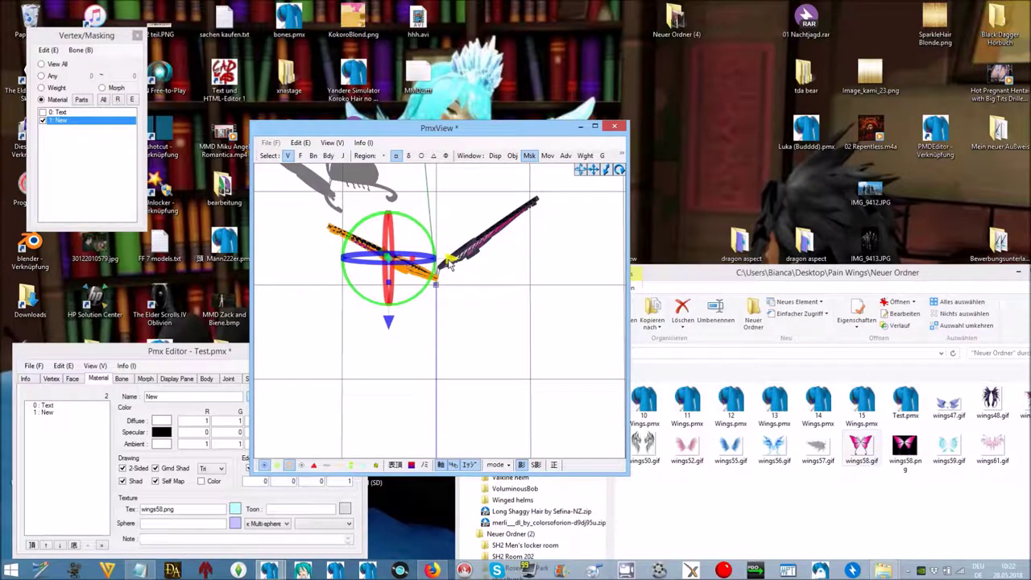
{"action": "left_click_drag", "start_coordinate": [390, 325], "coordinate": [392, 312]}
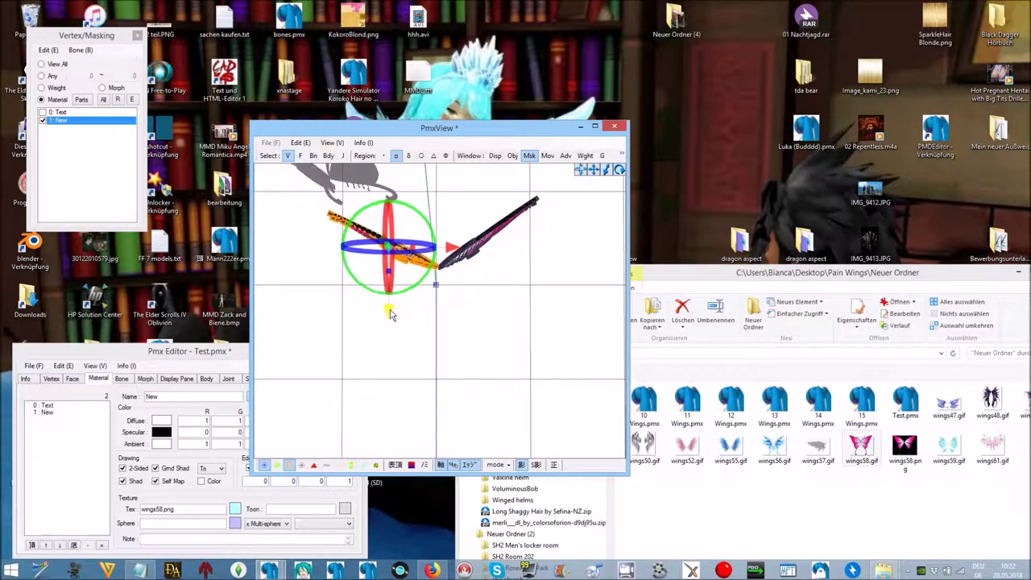
{"action": "right_click_drag", "start_coordinate": [418, 318], "coordinate": [419, 319]}
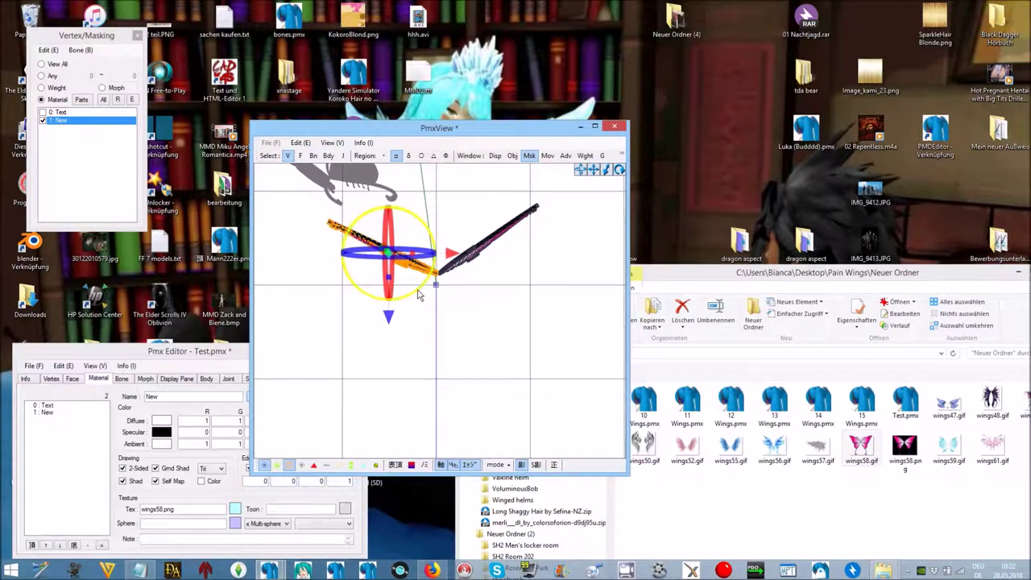
{"action": "left_click_drag", "start_coordinate": [418, 295], "coordinate": [392, 305]}
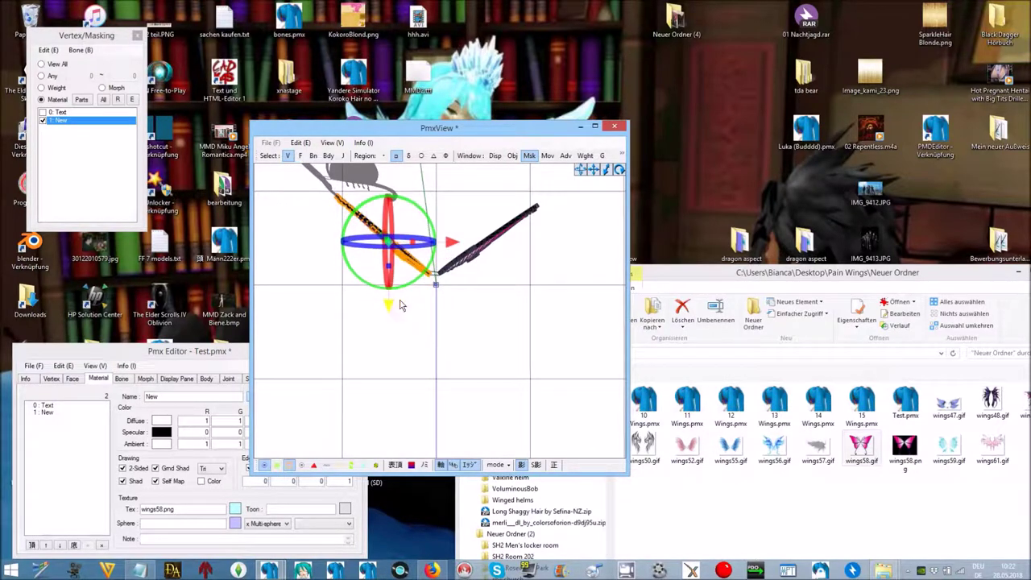
{"action": "left_click_drag", "start_coordinate": [448, 250], "coordinate": [456, 253]}
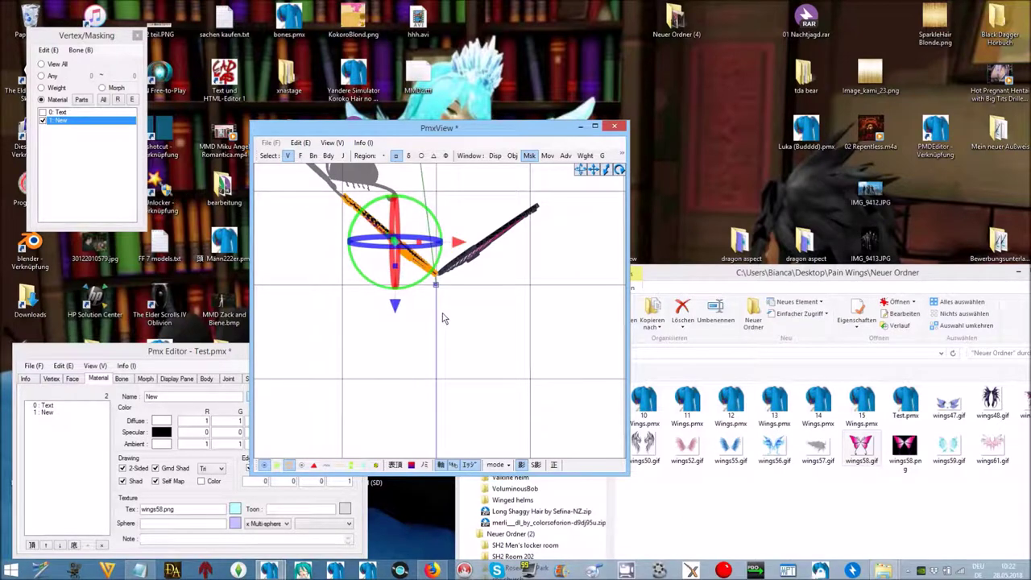
Step: Clear the vertex selection, switch the display mode to one without wireframe, and check the joined wings from several angles
{"action": "right_click_drag", "start_coordinate": [442, 313], "coordinate": [443, 313]}
{"action": "mouse_move", "coordinate": [425, 336]}
{"action": "right_mouse_down"}
{"action": "mouse_move", "coordinate": [422, 302]}
{"action": "mouse_move", "coordinate": [421, 341]}
{"action": "right_mouse_up"}
{"action": "middle_click_drag", "start_coordinate": [421, 336], "coordinate": [418, 349]}
{"action": "left_click", "coordinate": [380, 410]}
{"action": "right_click_drag", "start_coordinate": [379, 409], "coordinate": [379, 384]}
{"action": "left_click", "coordinate": [487, 470]}
{"action": "left_click", "coordinate": [505, 490]}
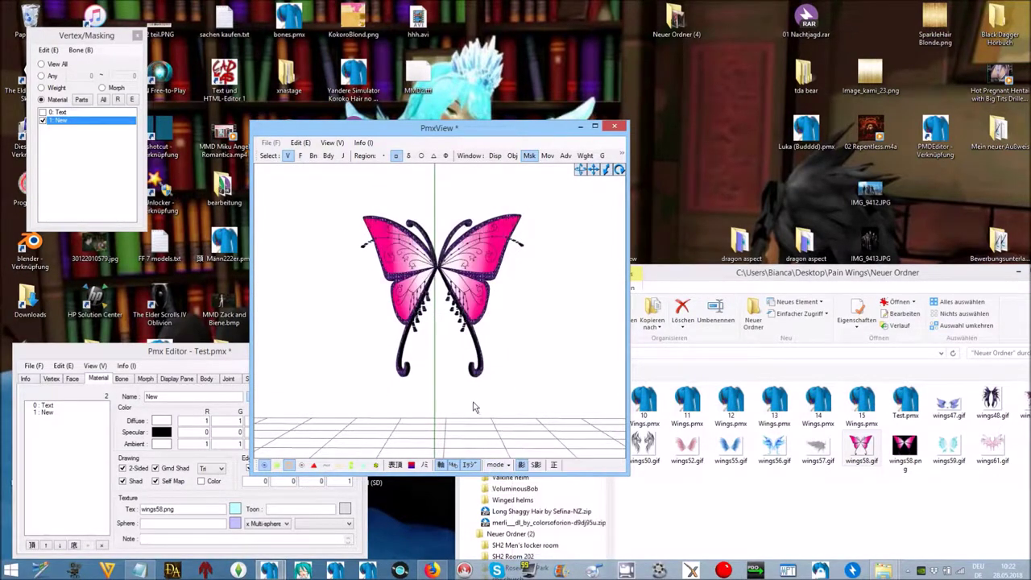
{"action": "mouse_move", "coordinate": [476, 405]}
{"action": "right_mouse_down"}
{"action": "mouse_move", "coordinate": [373, 401]}
{"action": "mouse_move", "coordinate": [488, 401]}
{"action": "mouse_move", "coordinate": [339, 391]}
{"action": "right_mouse_up"}
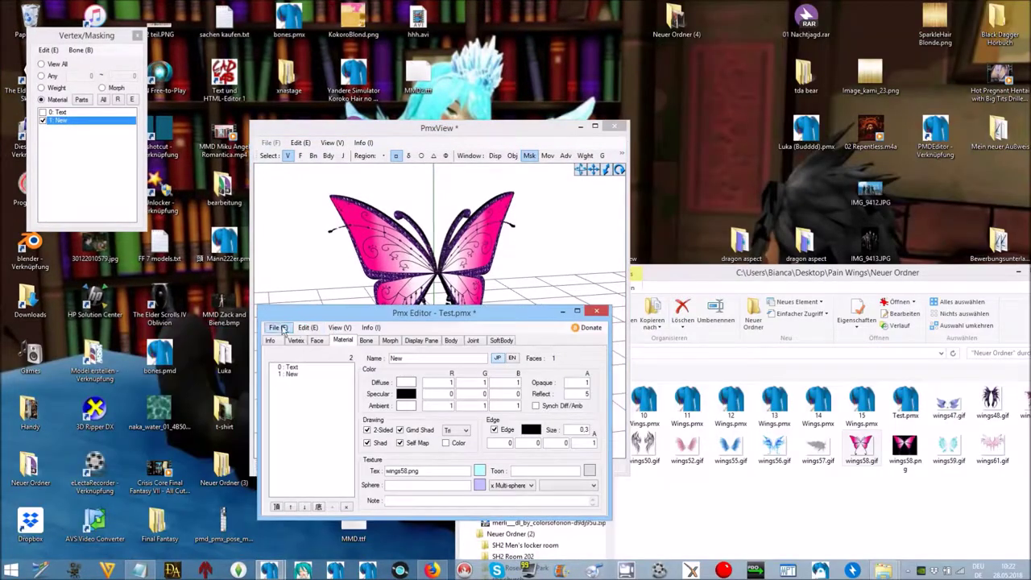
Step: Save the model as Test.pmx in the Neuer Ordner folder, overwriting the existing file
{"action": "left_click", "coordinate": [277, 327]}
{"action": "left_click", "coordinate": [294, 367]}
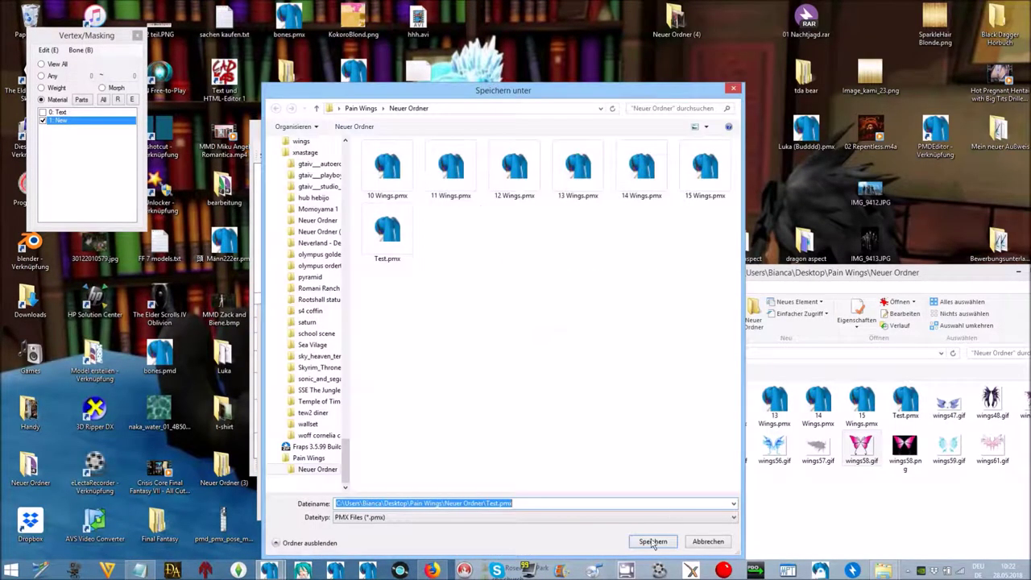
{"action": "left_click", "coordinate": [653, 541]}
{"action": "left_click", "coordinate": [537, 285]}
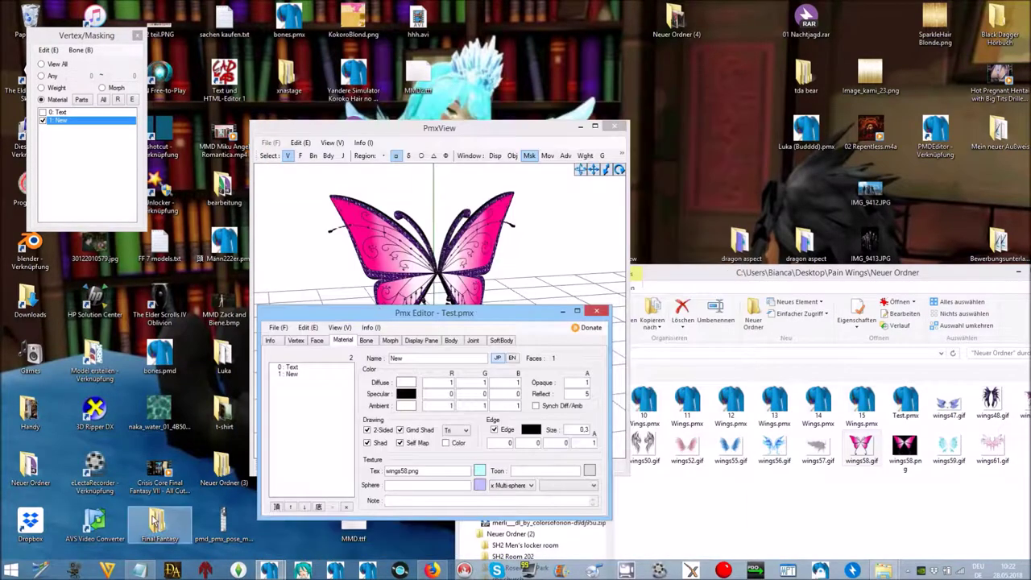
Step: Copy butterfly_04.png from the Tda Hair SPA folder, found under SPA Textur in the Model erstellen folder
{"action": "double_click", "coordinate": [99, 359]}
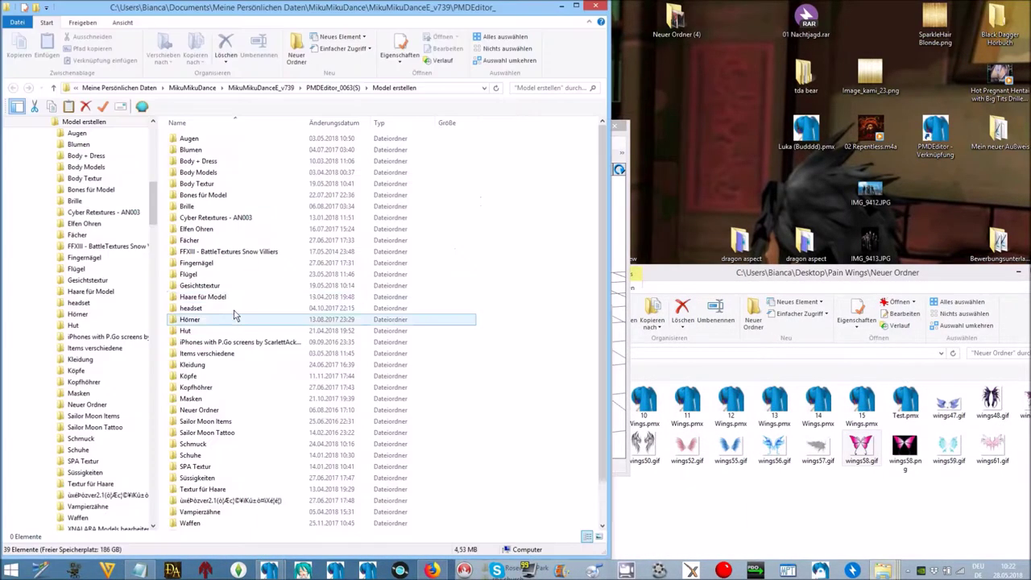
{"action": "scroll", "coordinate": [197, 339], "scroll_direction": "down", "scroll_amount": 2}
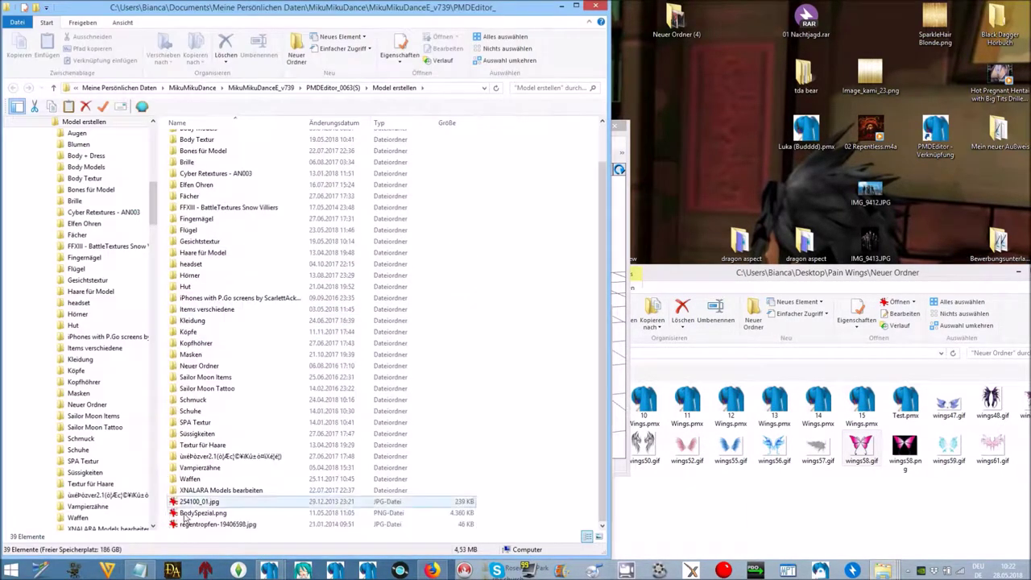
{"action": "double_click", "coordinate": [197, 422]}
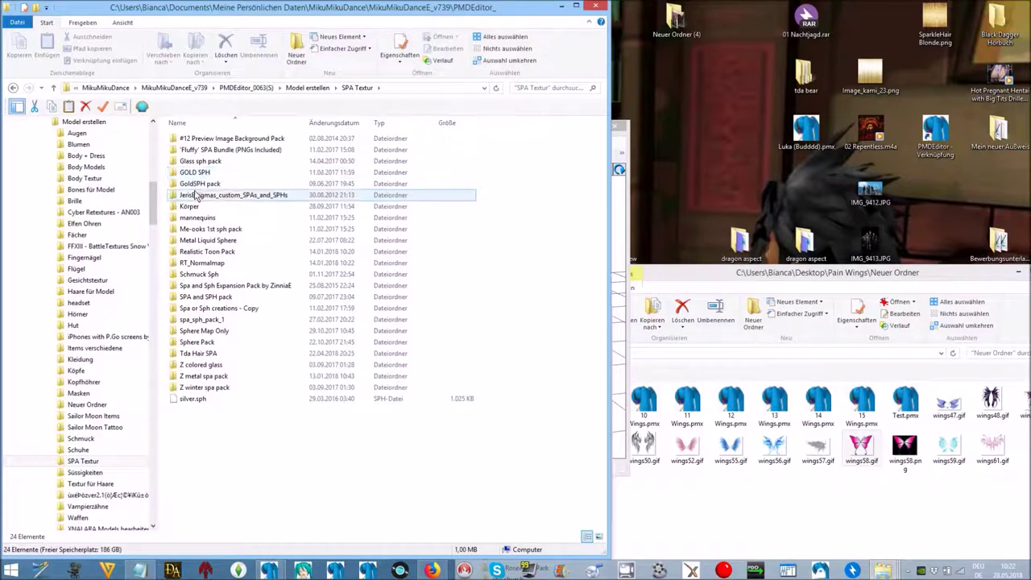
{"action": "left_click", "coordinate": [196, 355]}
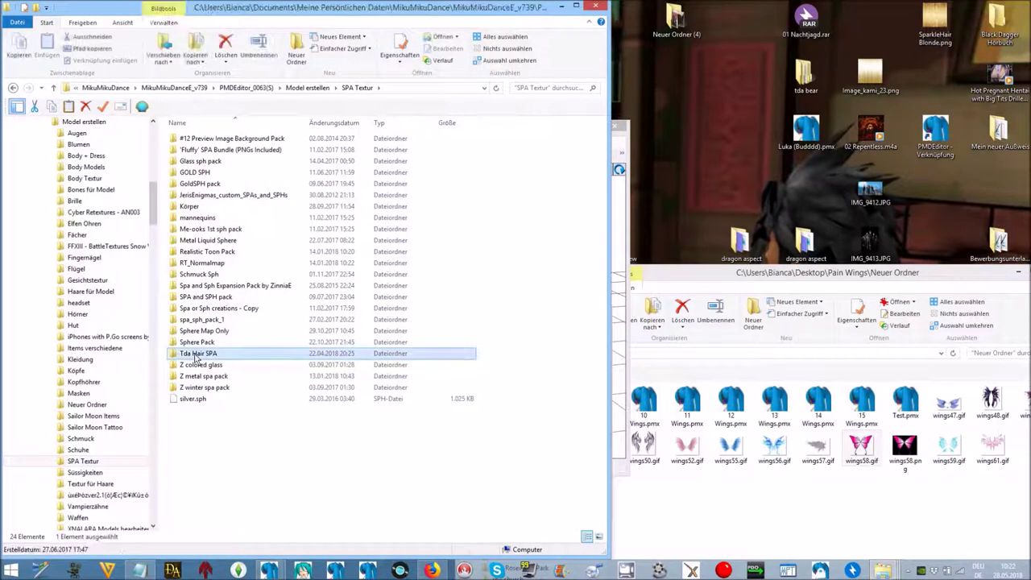
{"action": "double_click", "coordinate": [206, 352]}
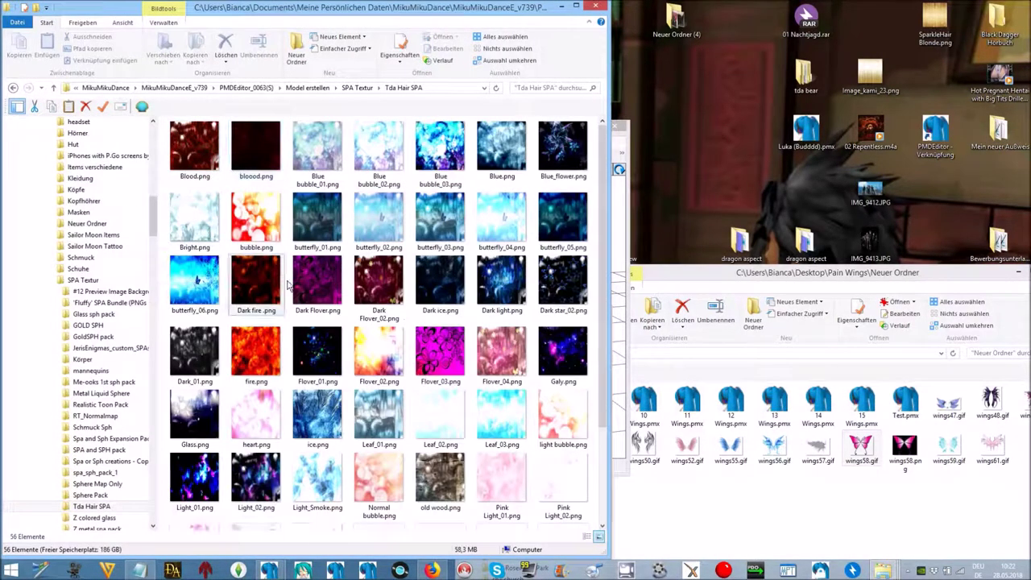
{"action": "scroll", "coordinate": [379, 323], "scroll_direction": "down", "scroll_amount": 2}
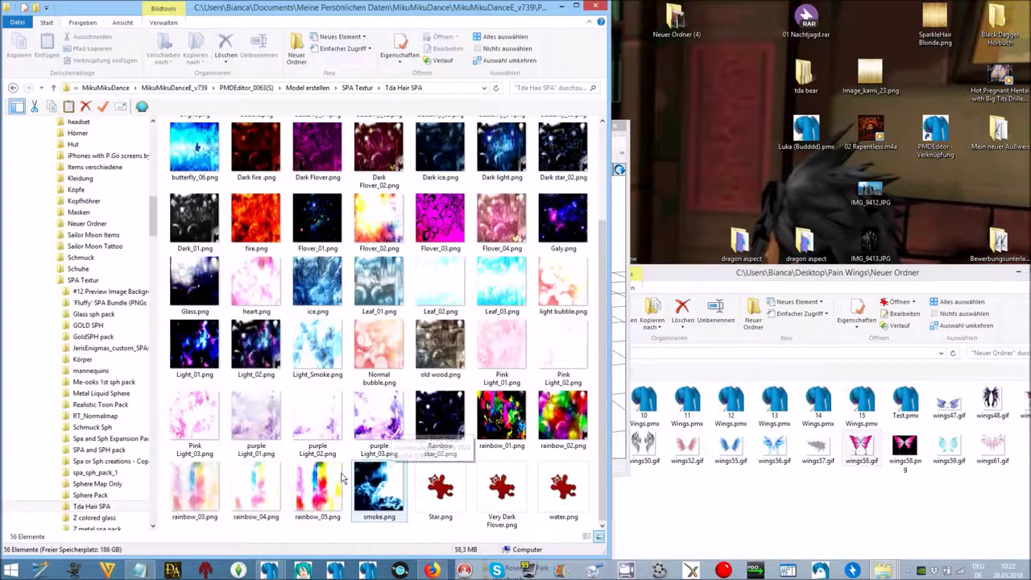
{"action": "scroll", "coordinate": [318, 475], "scroll_direction": "up", "scroll_amount": 2}
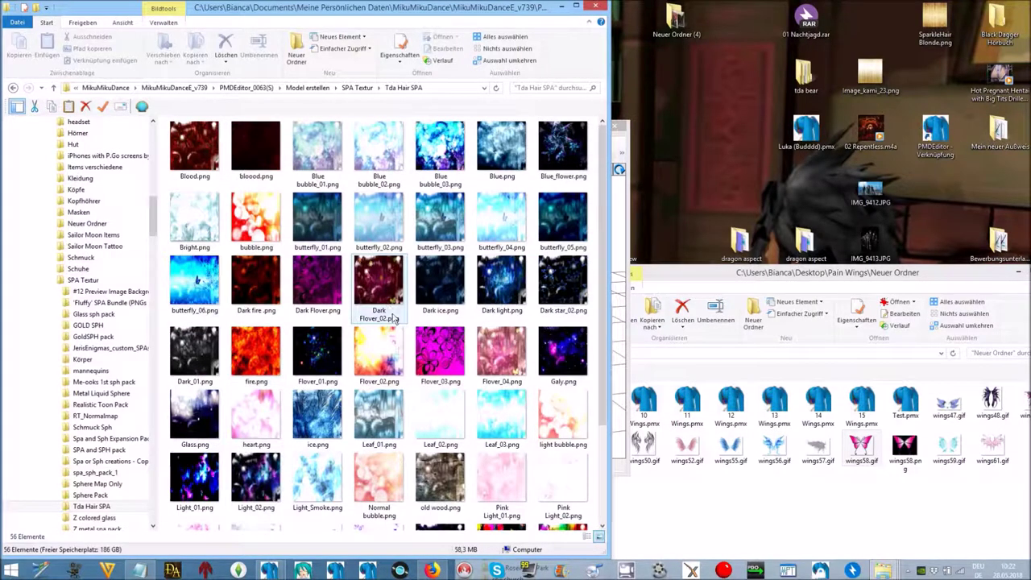
{"action": "right_click", "coordinate": [494, 212]}
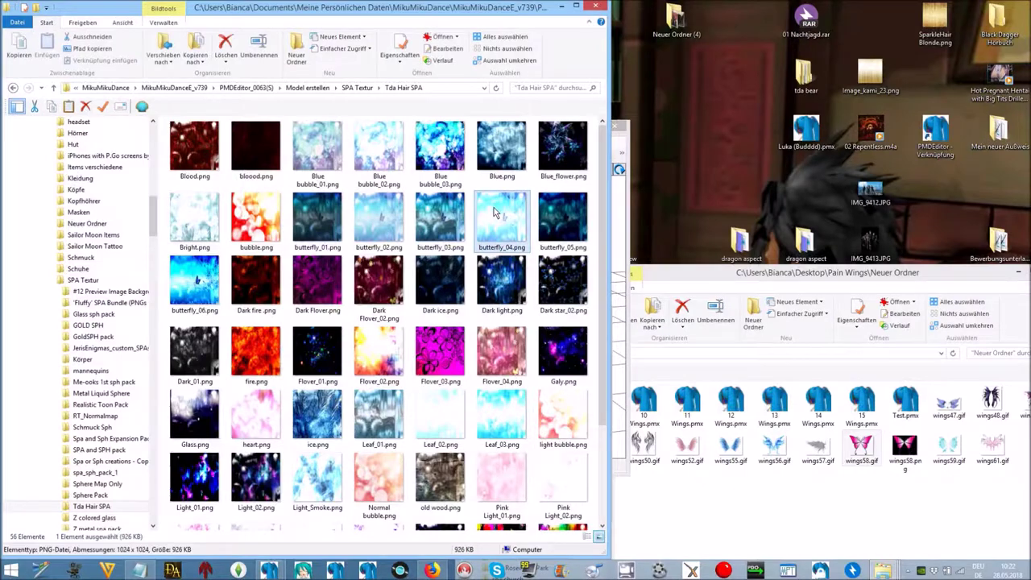
{"action": "left_click", "coordinate": [524, 496]}
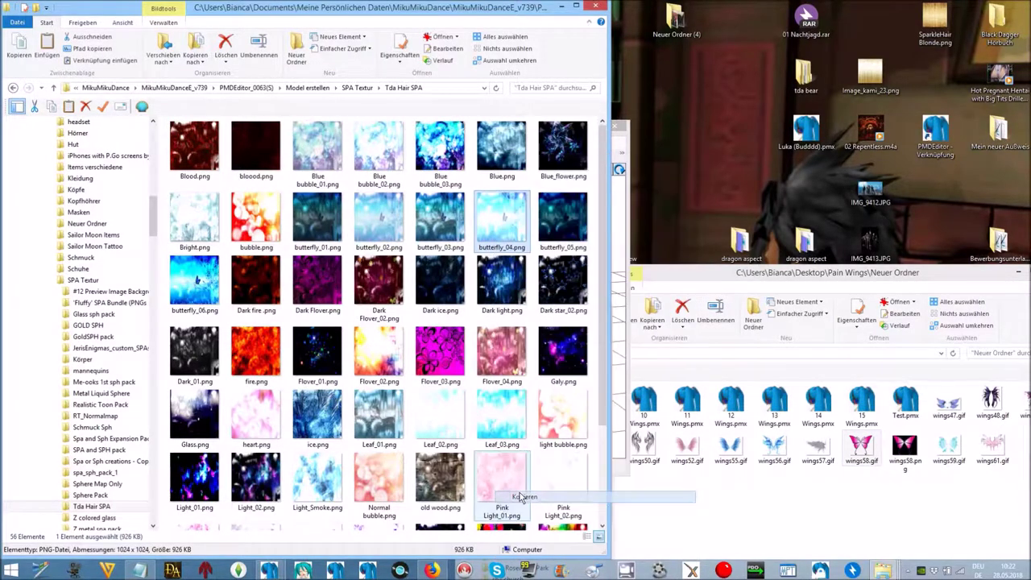
{"action": "left_click", "coordinate": [562, 7]}
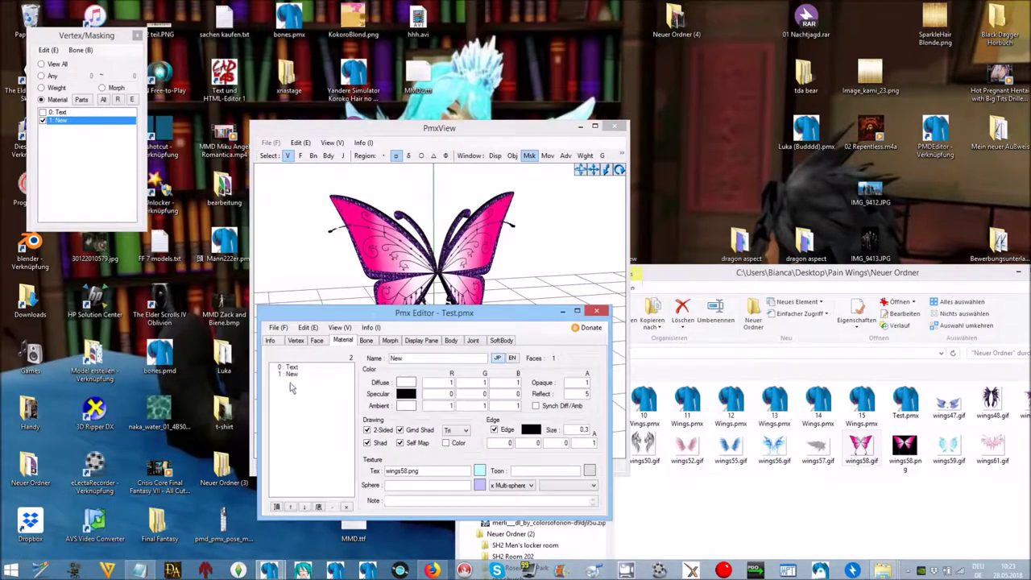
Step: Paste butterfly_04.png into the Neuer Ordner model folder and apply it as the Text material's sphere texture
{"action": "left_click", "coordinate": [291, 372], "text": "shift"}
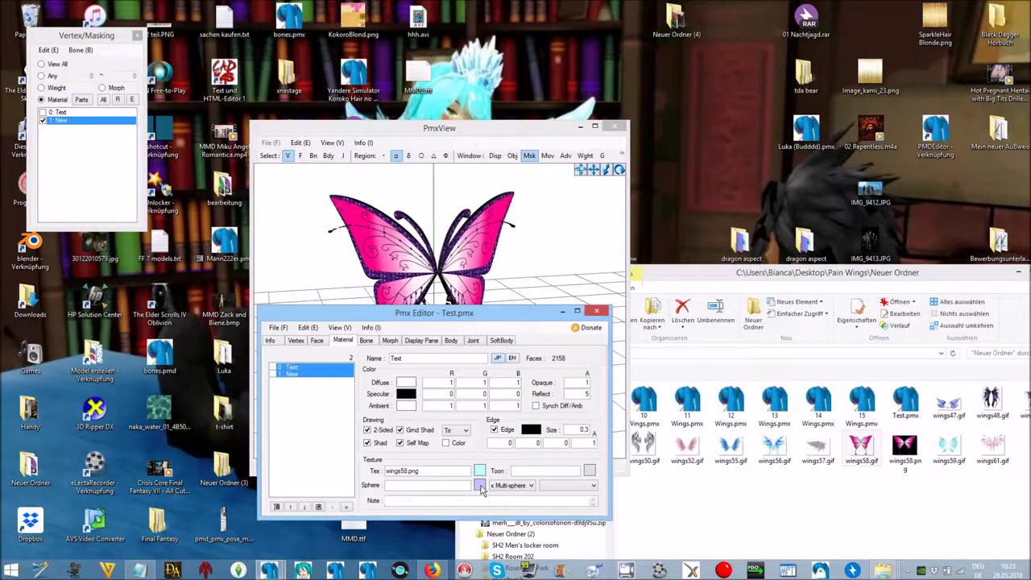
{"action": "left_click", "coordinate": [480, 486]}
{"action": "left_click", "coordinate": [59, 65]}
{"action": "left_click", "coordinate": [71, 78]}
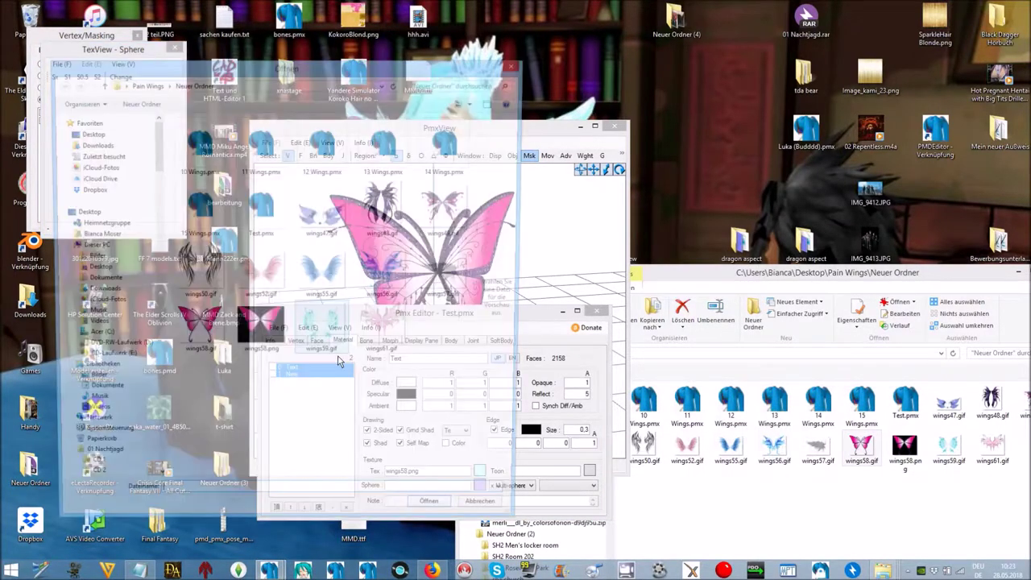
{"action": "right_click", "coordinate": [283, 409]}
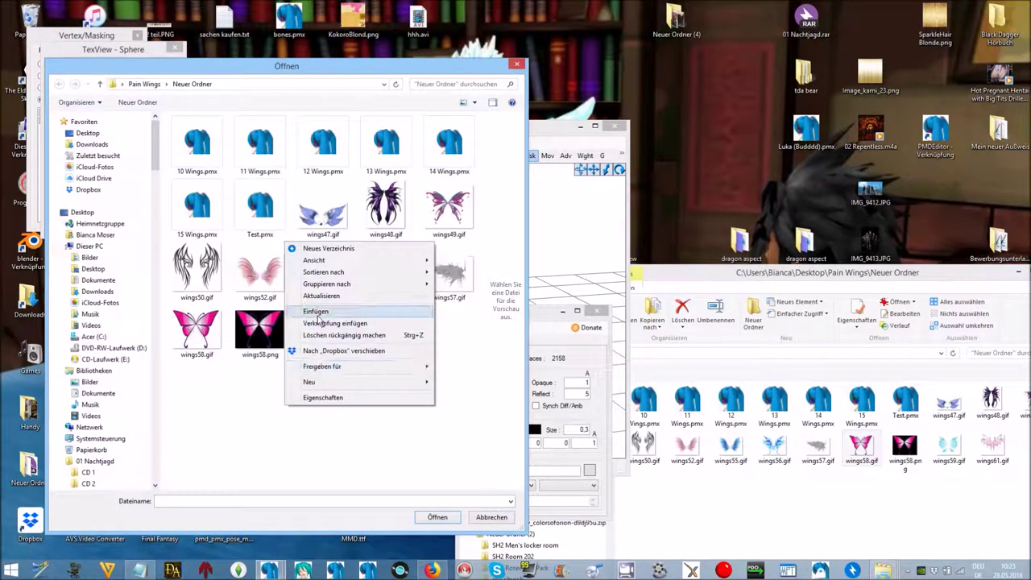
{"action": "left_click", "coordinate": [315, 310]}
{"action": "double_click", "coordinate": [273, 217]}
{"action": "left_click", "coordinate": [61, 64]}
{"action": "left_click", "coordinate": [74, 91]}
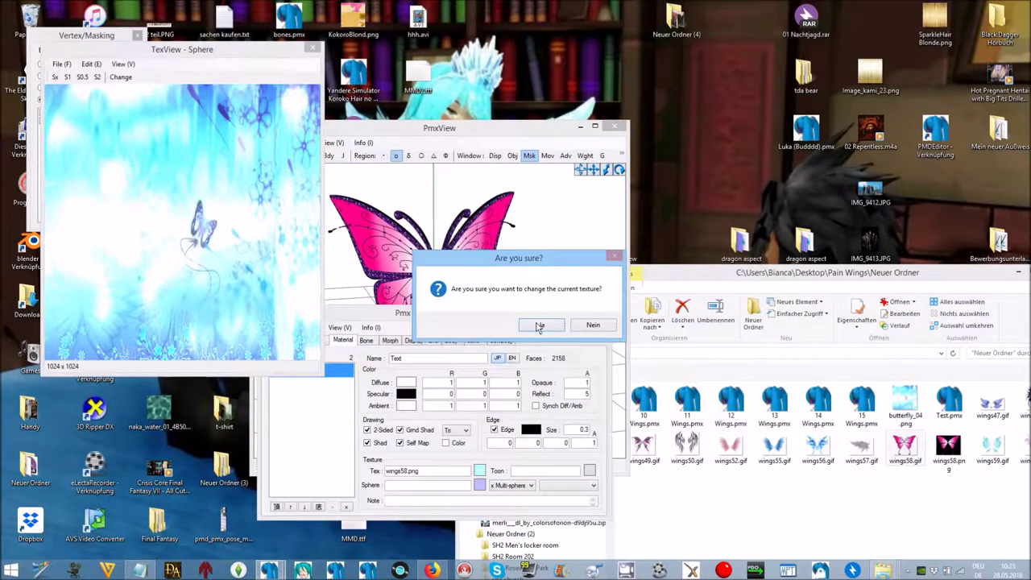
{"action": "left_click", "coordinate": [539, 327]}
Step: Set the Text material's sphere mode to Add-sphere and check the effect on the wings in the model view
{"action": "left_click", "coordinate": [499, 504]}
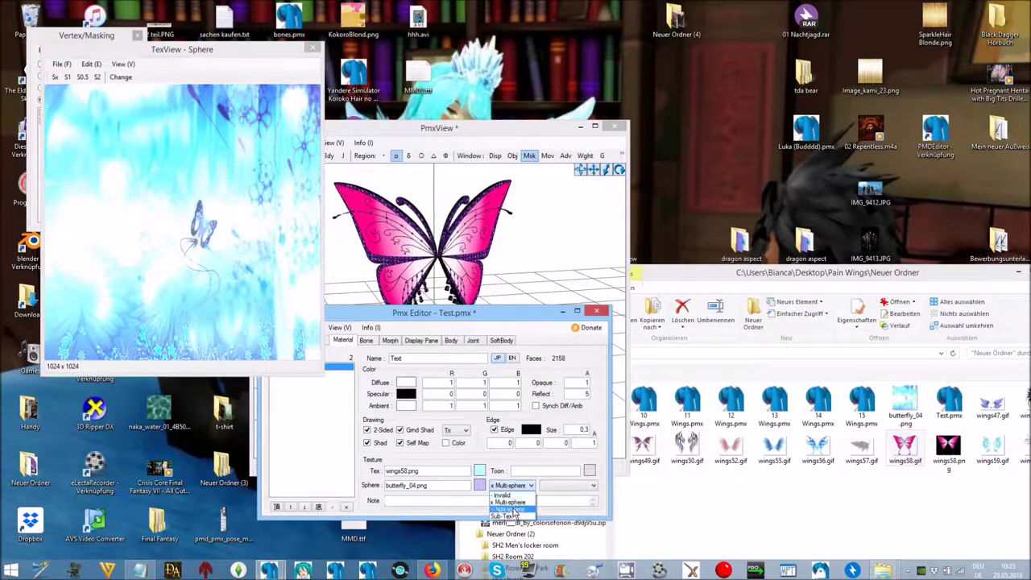
{"action": "left_click", "coordinate": [514, 495]}
{"action": "right_click_drag", "start_coordinate": [531, 295], "coordinate": [409, 430]}
{"action": "left_click", "coordinate": [372, 510]}
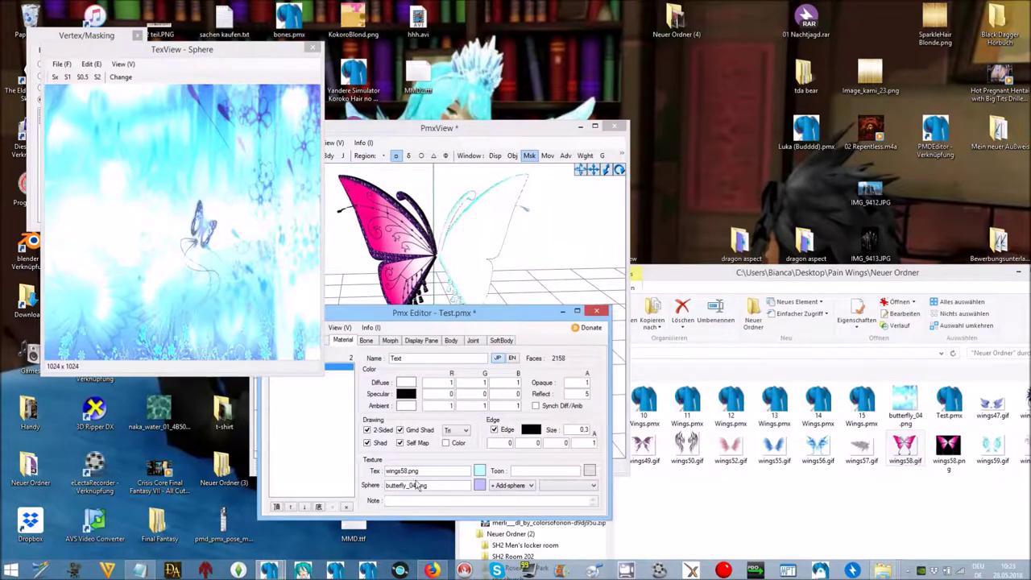
Step: Return to the SPA Textur folder and copy s7.png from its Schmuck Sph subfolder
{"action": "mouse_move", "coordinate": [883, 569]}
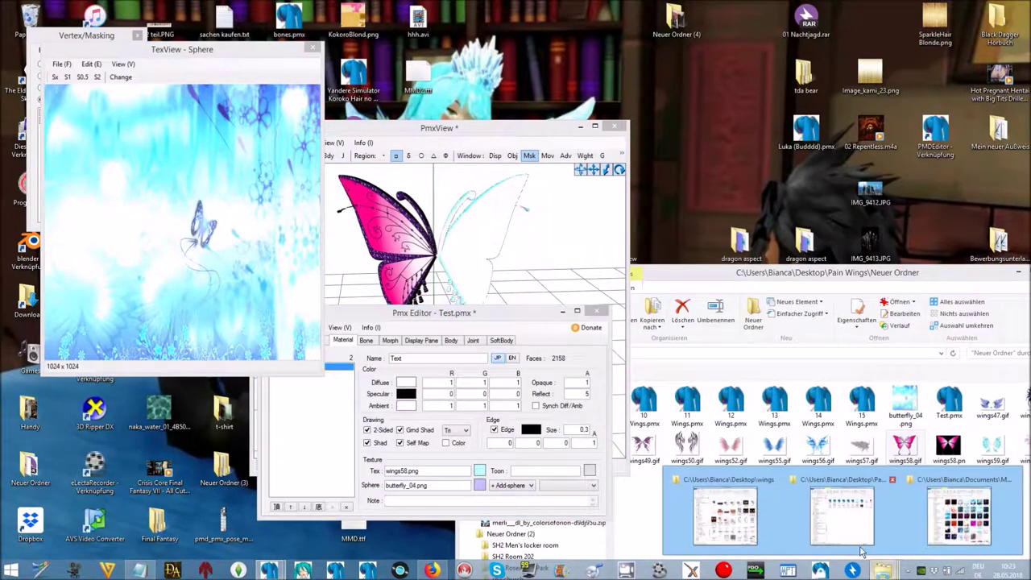
{"action": "left_click", "coordinate": [976, 508]}
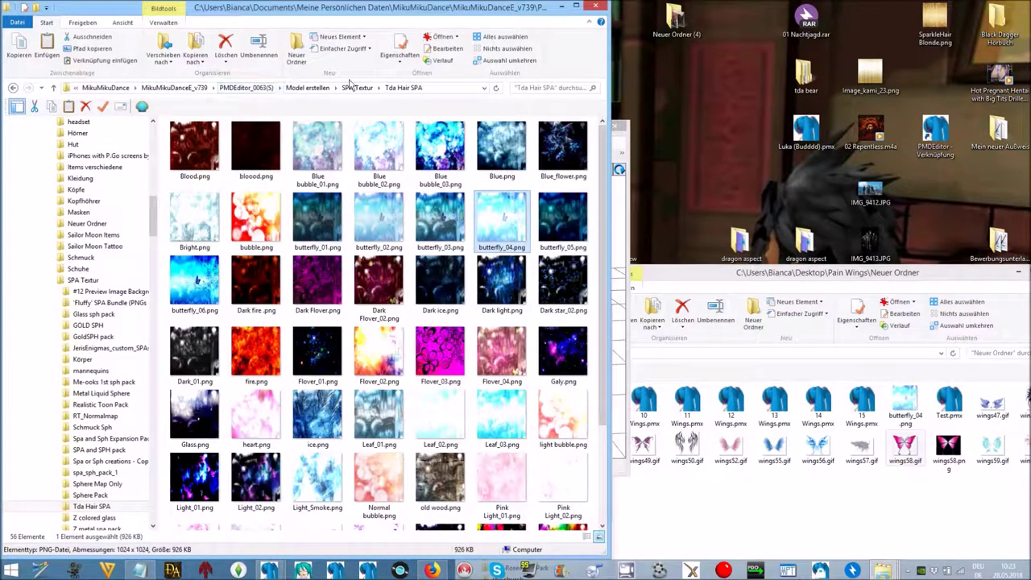
{"action": "key", "text": "alt+Up"}
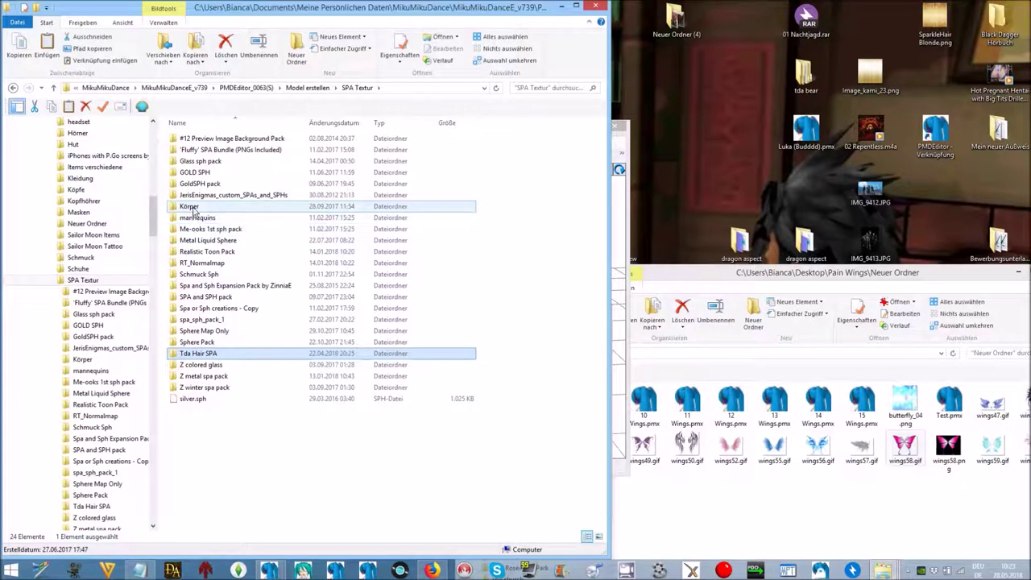
{"action": "double_click", "coordinate": [194, 275]}
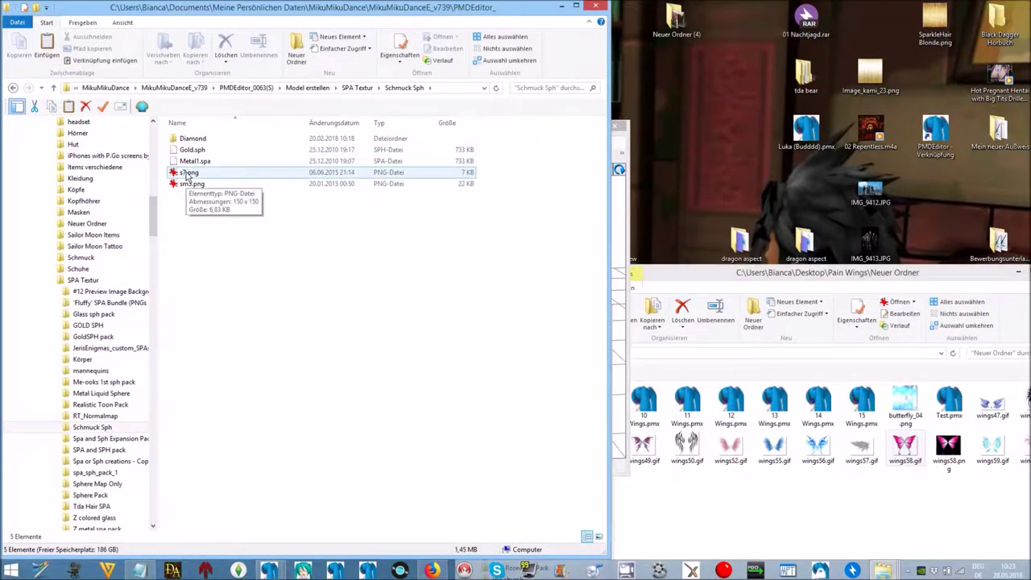
{"action": "right_click", "coordinate": [186, 173]}
{"action": "left_click", "coordinate": [217, 497]}
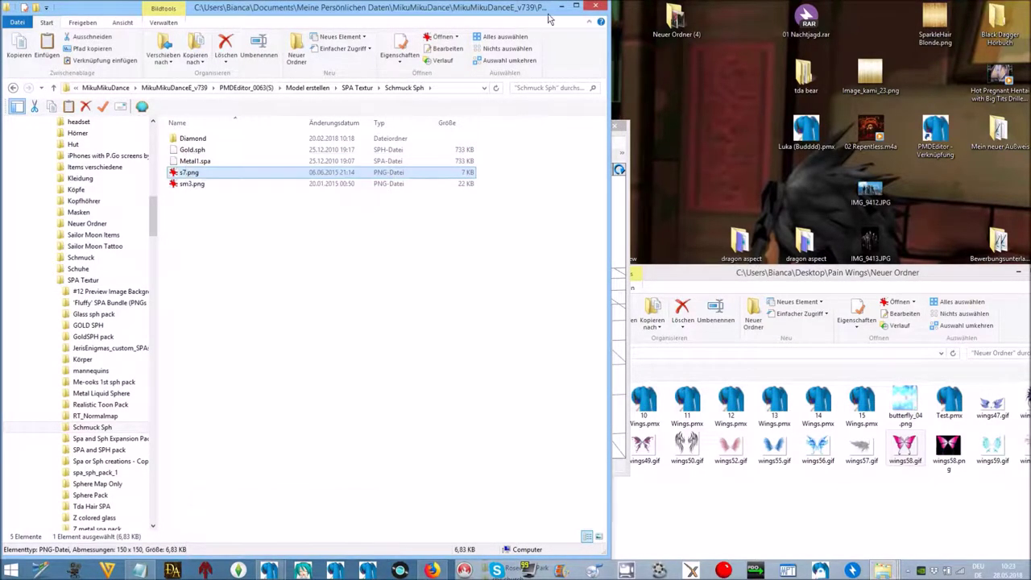
{"action": "left_click", "coordinate": [562, 9]}
Step: Paste s7.png into the Neuer Ordner model folder and apply it as the Text material's sphere texture
{"action": "left_click", "coordinate": [61, 64]}
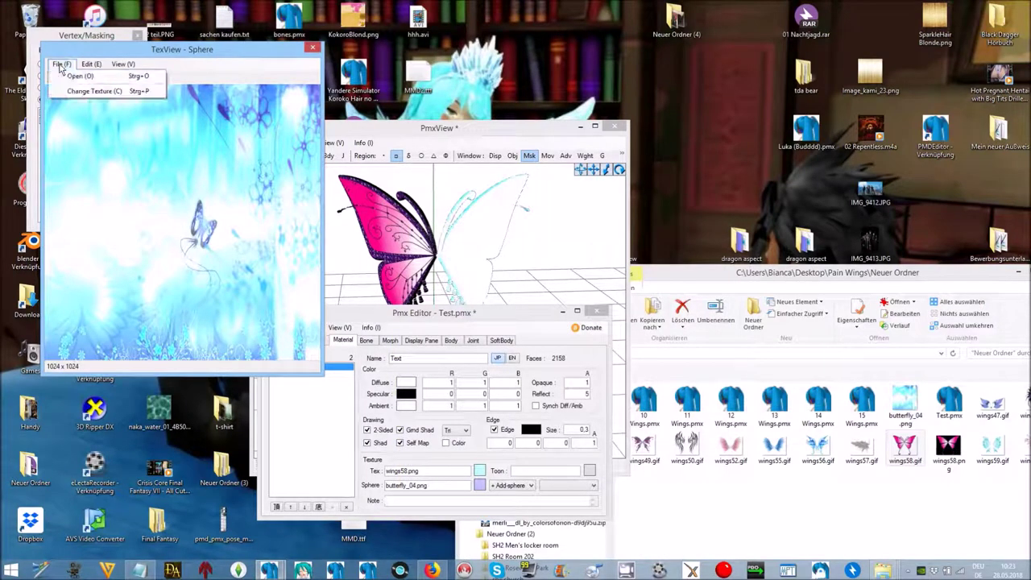
{"action": "left_click", "coordinate": [77, 74]}
{"action": "right_click", "coordinate": [252, 403]}
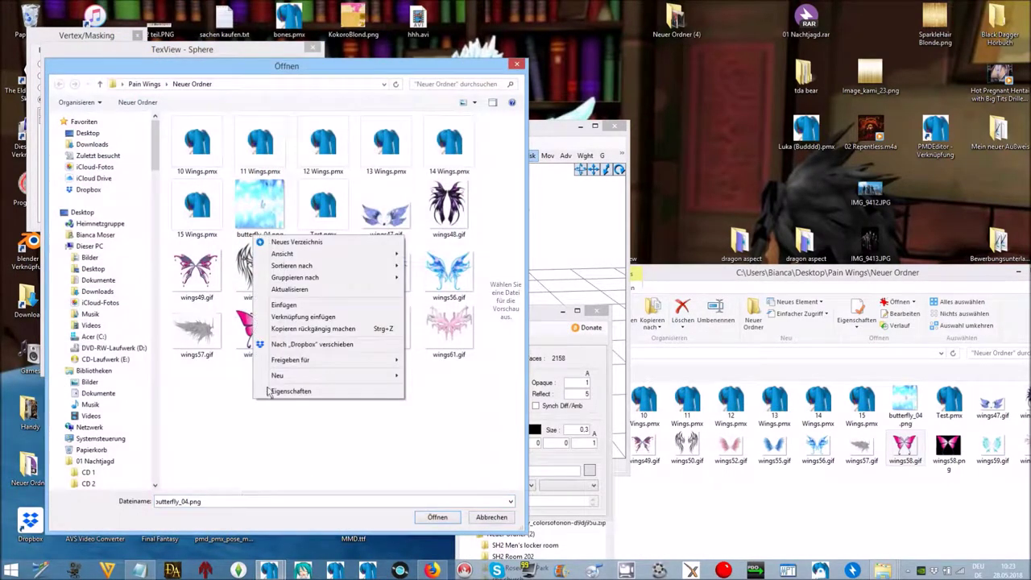
{"action": "left_click", "coordinate": [270, 309]}
{"action": "double_click", "coordinate": [318, 208]}
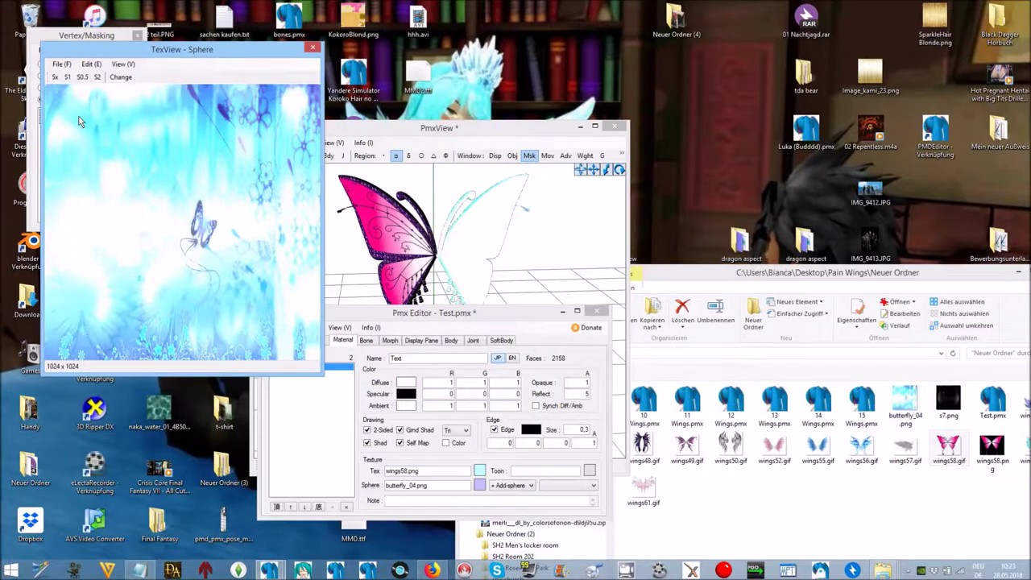
{"action": "left_click", "coordinate": [63, 64]}
{"action": "left_click", "coordinate": [71, 90]}
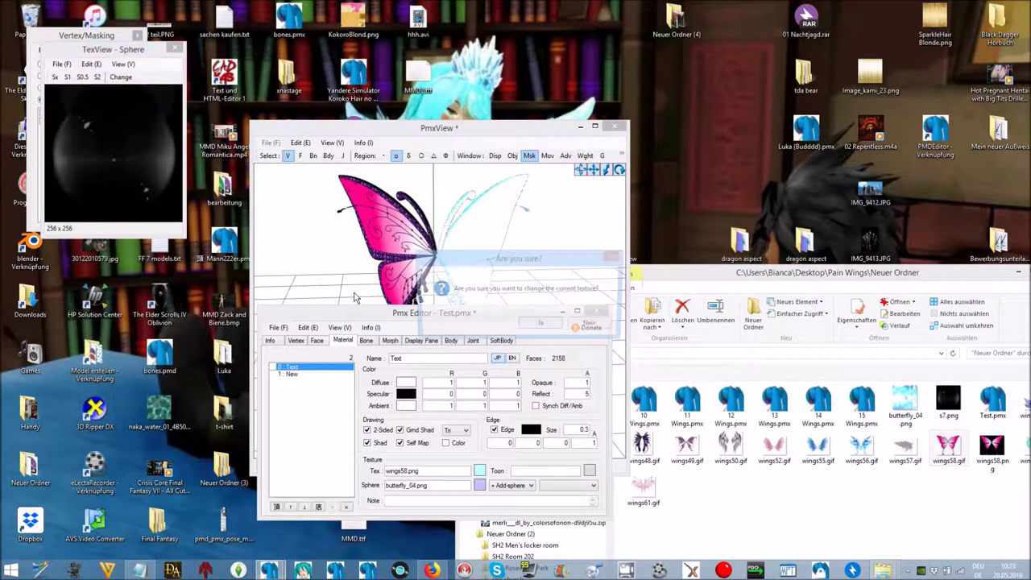
{"action": "left_click", "coordinate": [554, 325]}
Step: Copy the sphere texture name s7.png from the Text material into the New material's sphere setting
{"action": "left_click_drag", "start_coordinate": [425, 492], "coordinate": [388, 493]}
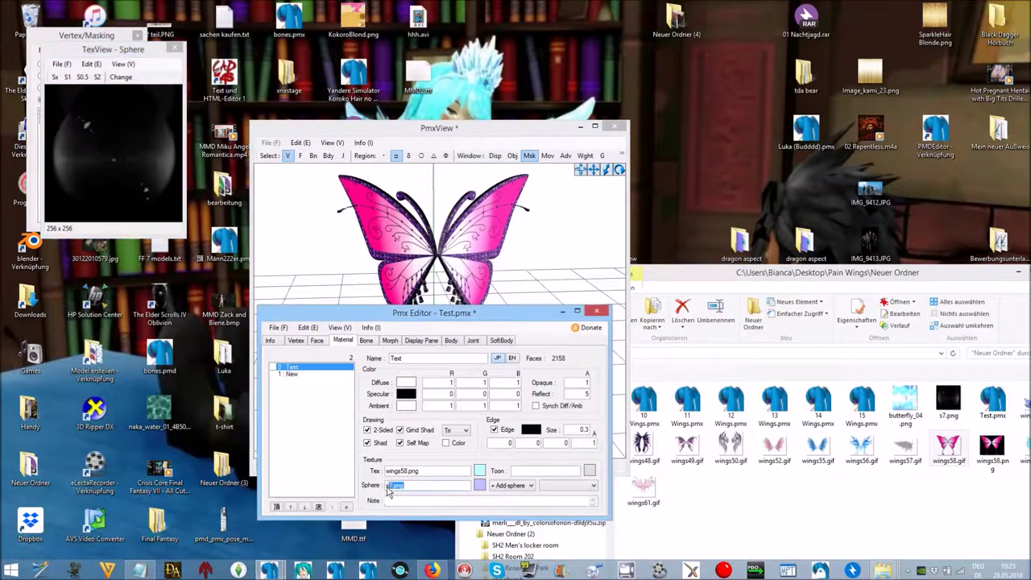
{"action": "right_click", "coordinate": [390, 489]}
{"action": "left_click", "coordinate": [435, 366]}
{"action": "left_click", "coordinate": [291, 375]}
{"action": "right_click", "coordinate": [417, 488]}
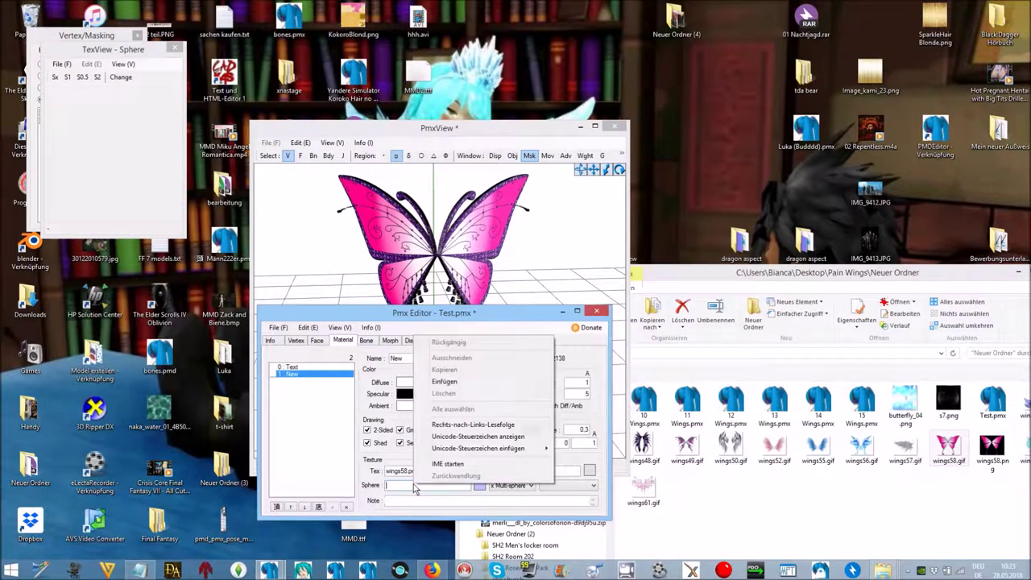
{"action": "left_click", "coordinate": [439, 379]}
{"action": "left_click", "coordinate": [325, 289]}
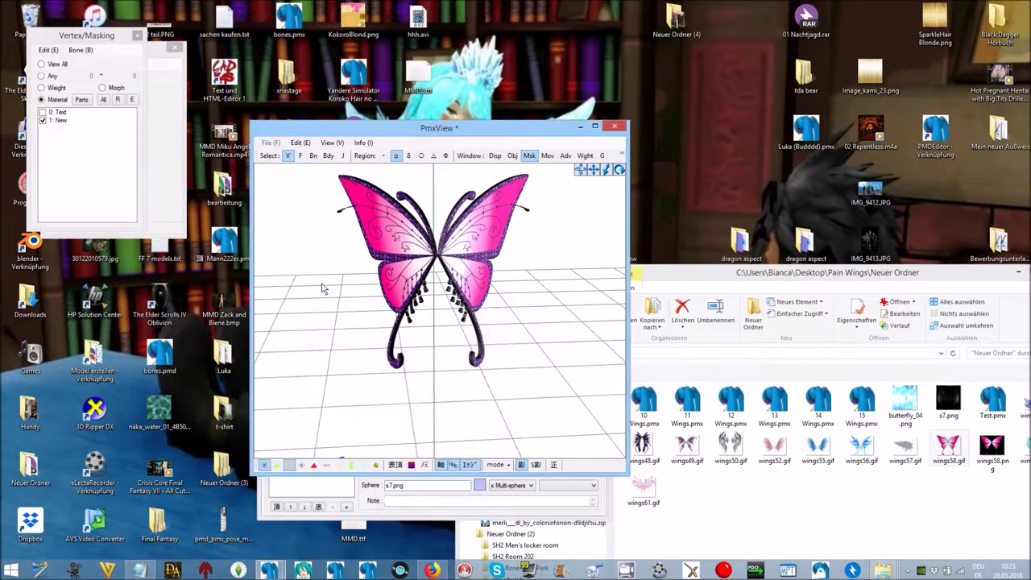
Step: Set the New material's sphere mode to Add-sphere and check the wings from another angle
{"action": "left_click", "coordinate": [373, 500]}
{"action": "left_click", "coordinate": [519, 489]}
{"action": "left_click", "coordinate": [513, 509]}
{"action": "right_click_drag", "start_coordinate": [550, 251], "coordinate": [524, 270]}
{"action": "left_click", "coordinate": [370, 505]}
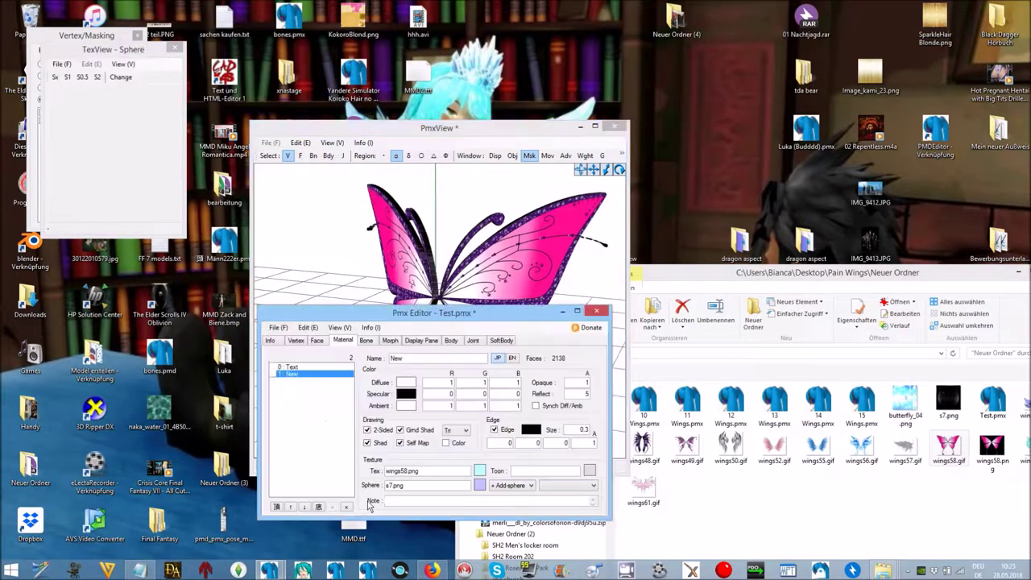
Step: Delete the Text bone from the model's bone list, keeping the センター bone
{"action": "left_click", "coordinate": [366, 340]}
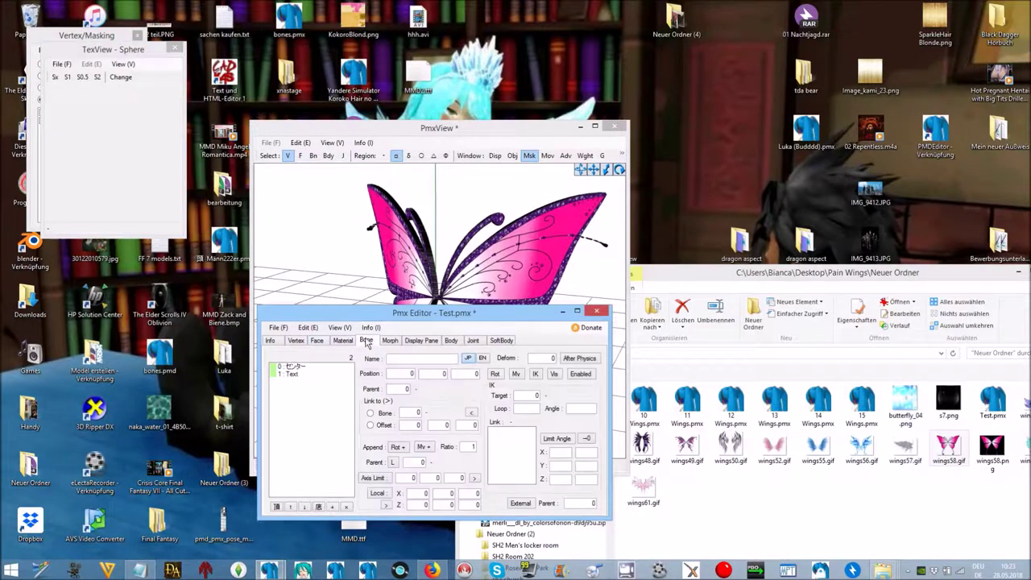
{"action": "left_click_drag", "start_coordinate": [371, 315], "coordinate": [491, 263]}
{"action": "left_click", "coordinate": [417, 316]}
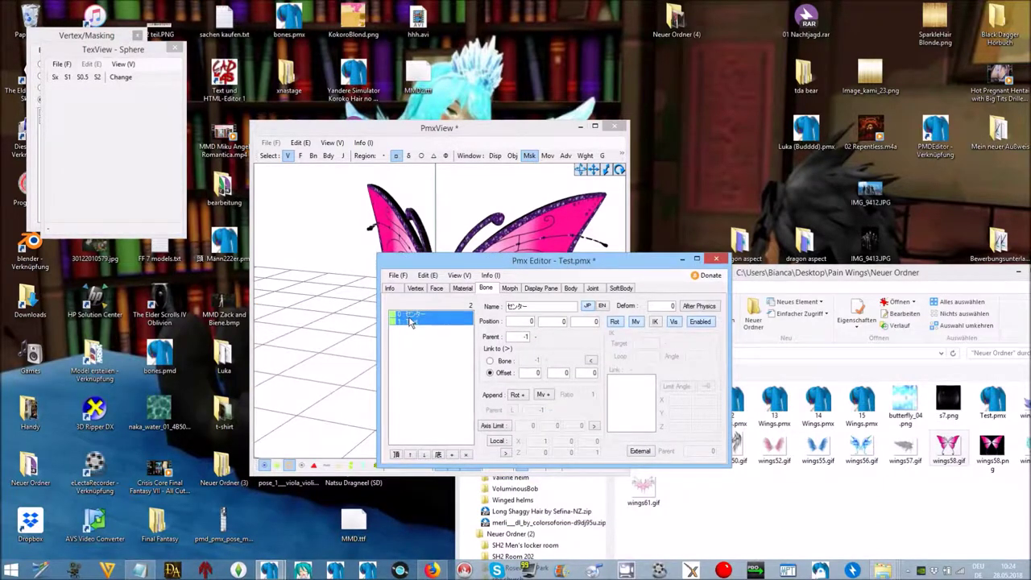
{"action": "right_click", "coordinate": [410, 321]}
{"action": "left_click", "coordinate": [449, 336]}
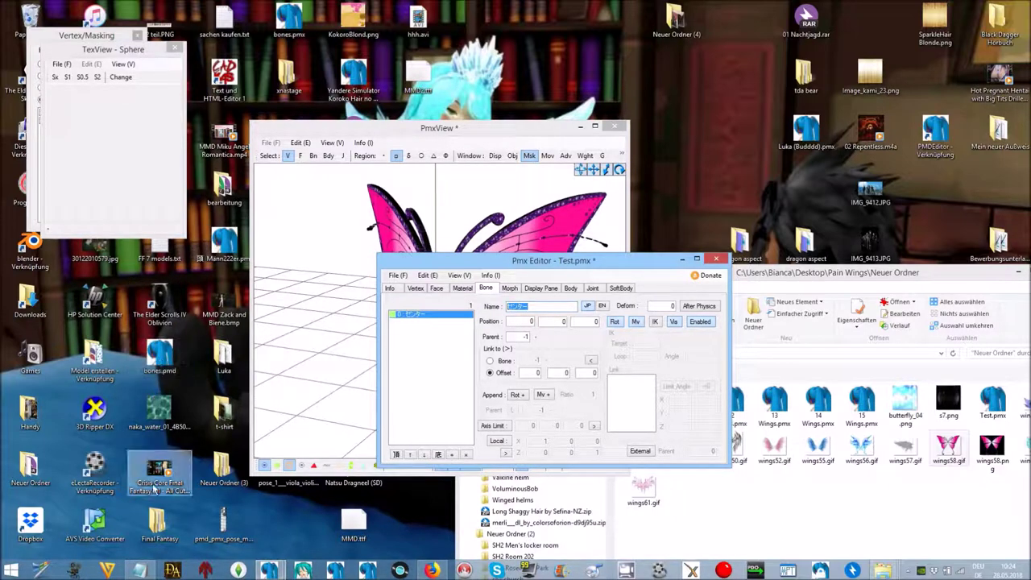
Step: Open Miku - Base.pmx from the Miku base folder under Body Models, Tda Model, Base Pack
{"action": "double_click", "coordinate": [95, 366]}
{"action": "double_click", "coordinate": [212, 173]}
{"action": "left_click", "coordinate": [209, 287]}
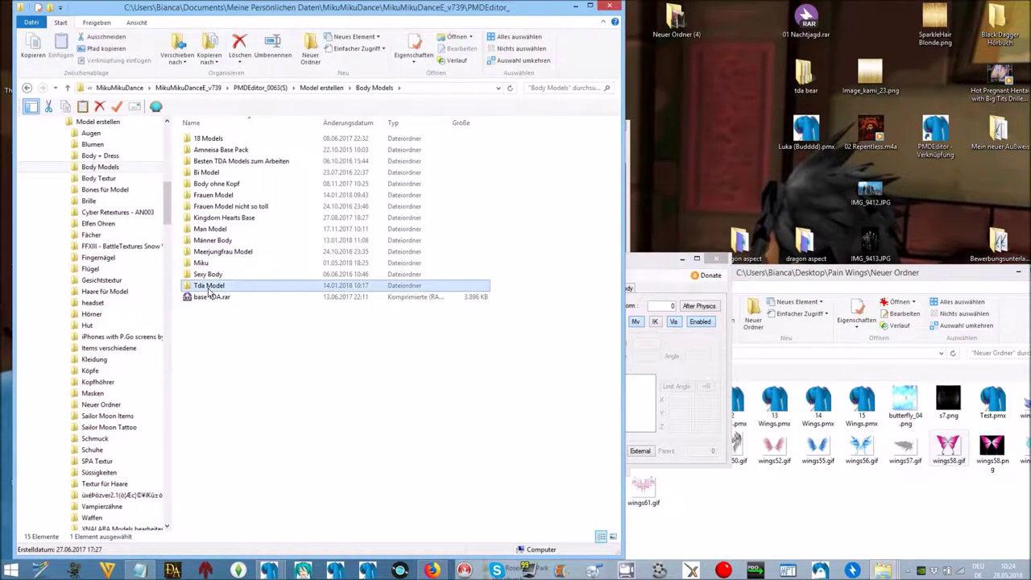
{"action": "double_click", "coordinate": [208, 287]}
{"action": "double_click", "coordinate": [207, 154]}
{"action": "left_click", "coordinate": [204, 140]}
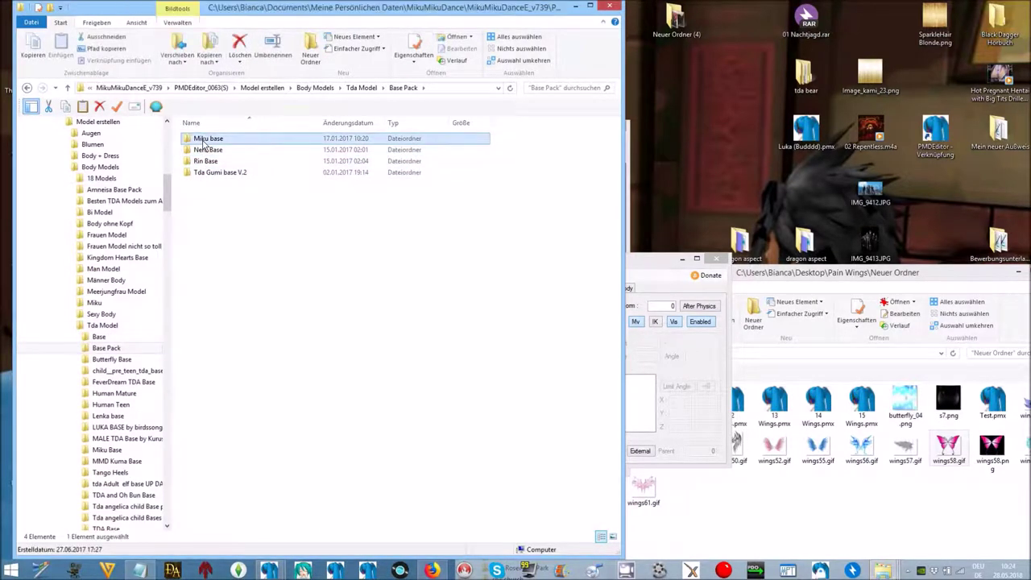
{"action": "double_click", "coordinate": [203, 141]}
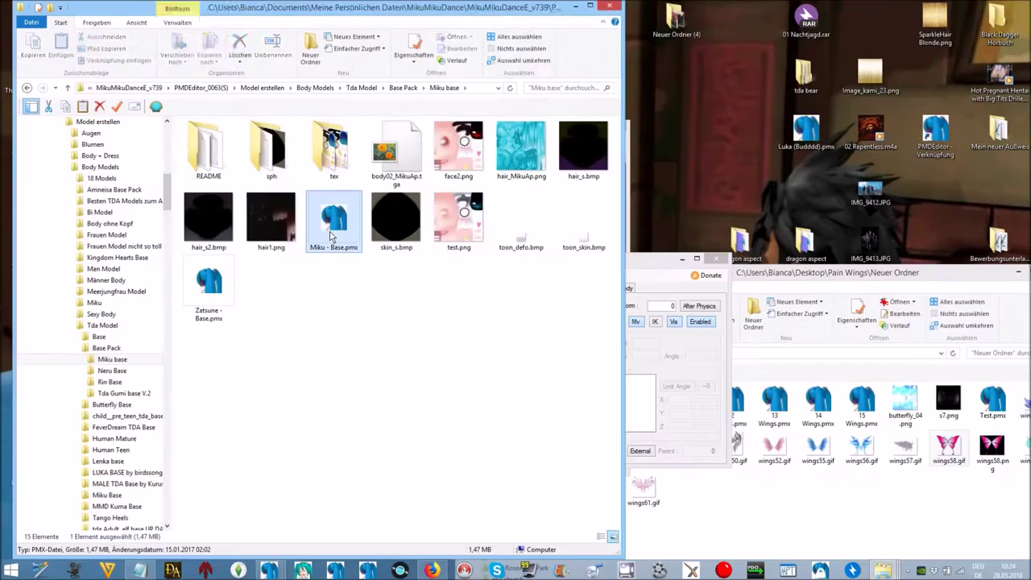
{"action": "double_click", "coordinate": [333, 218]}
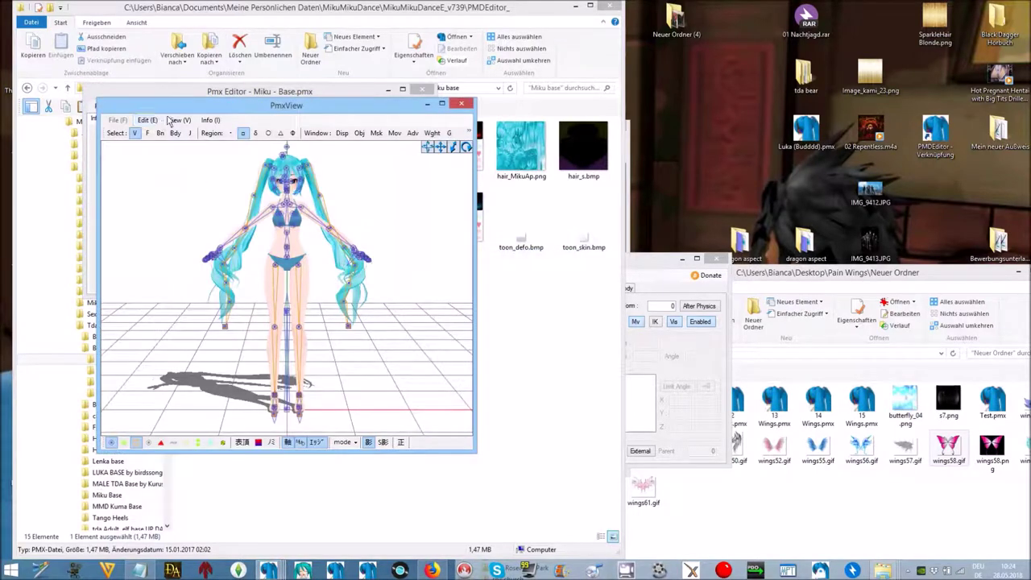
Step: Copy the bone name 上半身2 from the Miku base model and rename the wing model's only bone with it
{"action": "left_click", "coordinate": [191, 119]}
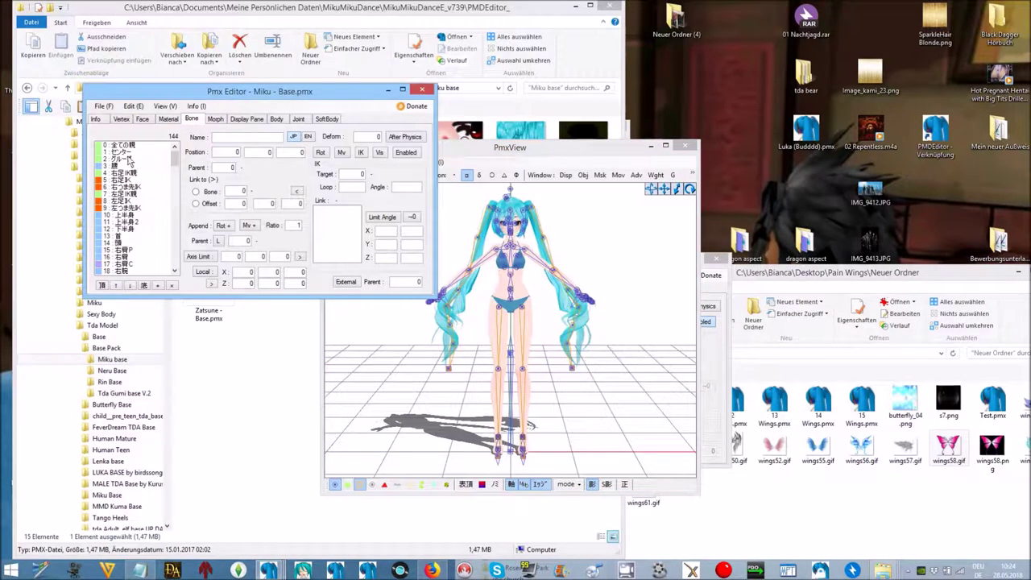
{"action": "left_click", "coordinate": [135, 223]}
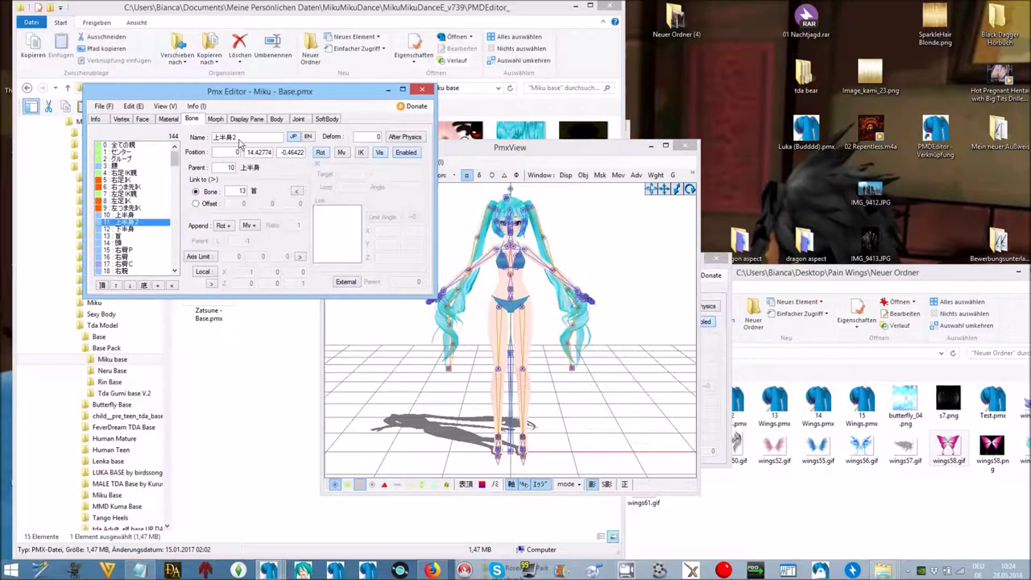
{"action": "right_click", "coordinate": [216, 140]}
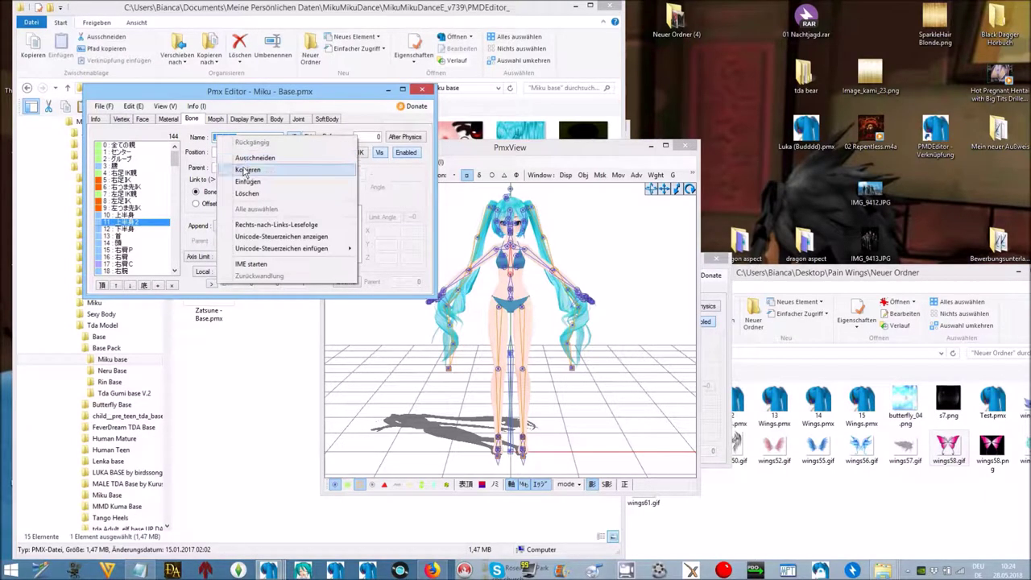
{"action": "left_click", "coordinate": [245, 168]}
{"action": "left_click", "coordinate": [709, 293]}
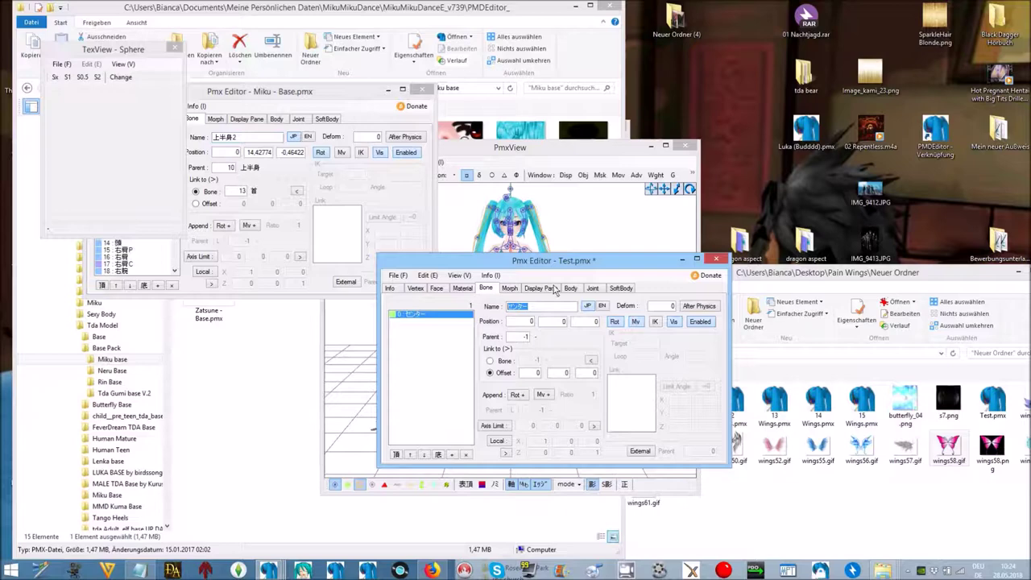
{"action": "right_click", "coordinate": [514, 309]}
{"action": "left_click", "coordinate": [548, 351]}
Step: Save the wing model over Test.pmx in the Neuer Ordner folder and close its editor
{"action": "left_click", "coordinate": [399, 276]}
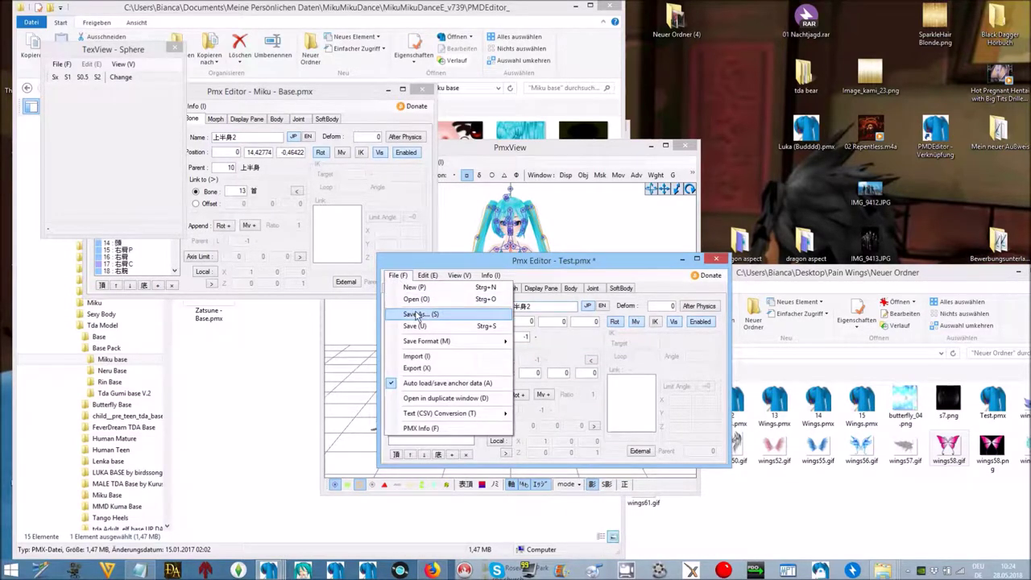
{"action": "left_click", "coordinate": [418, 314]}
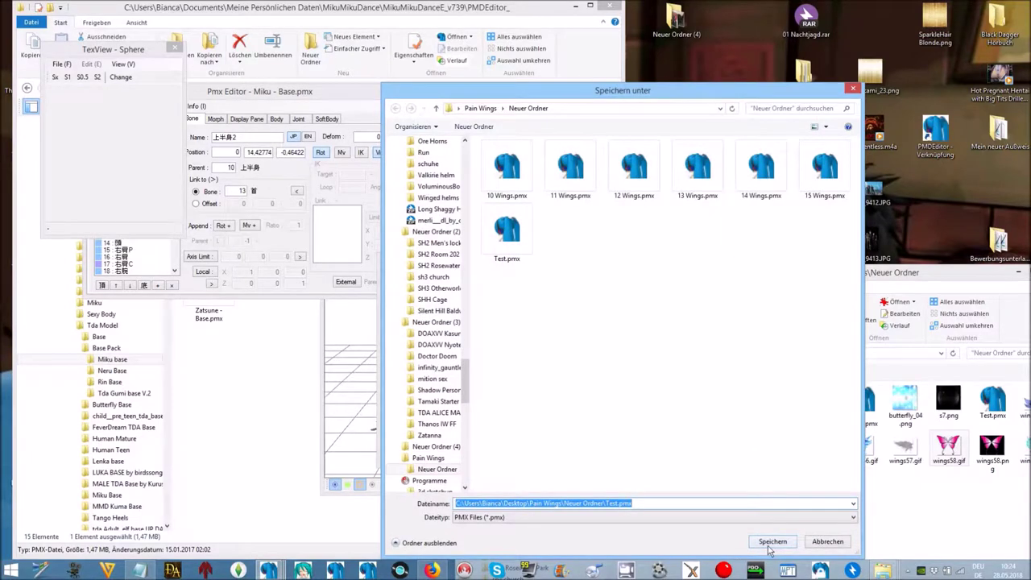
{"action": "left_click", "coordinate": [770, 542]}
{"action": "left_click", "coordinate": [542, 287]}
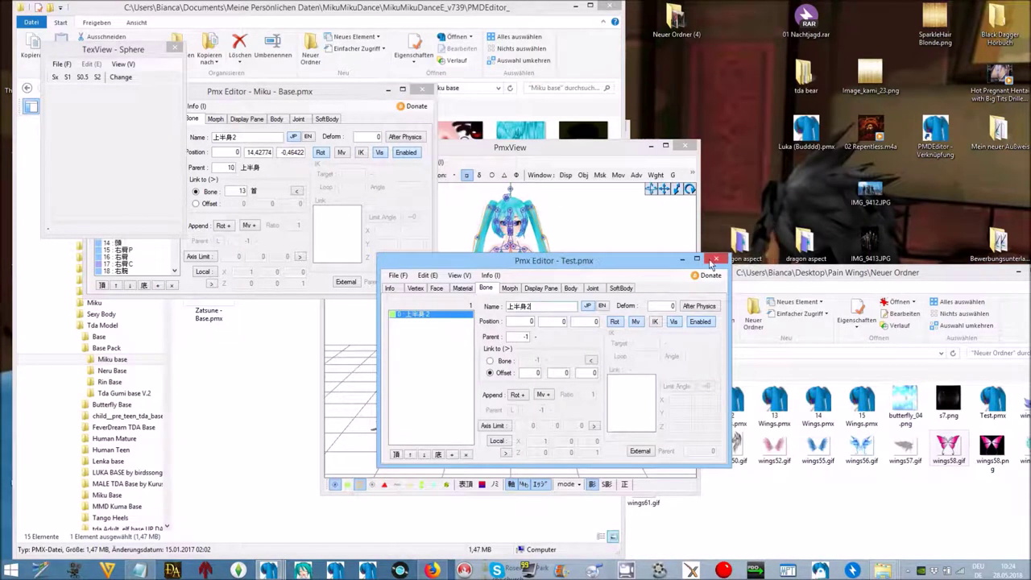
{"action": "left_click", "coordinate": [720, 260]}
Step: Copy s7.png, Test.pmx and wings58.png from the Neuer Ordner wings folder into the Miku base folder
{"action": "left_click_drag", "start_coordinate": [699, 254], "coordinate": [487, 148]}
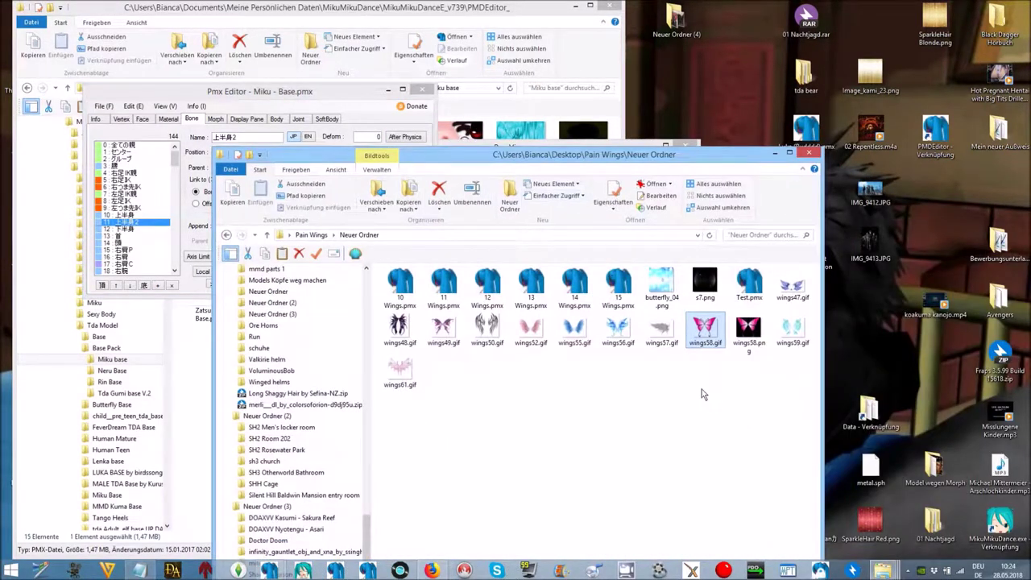
{"action": "key", "text": "Right"}
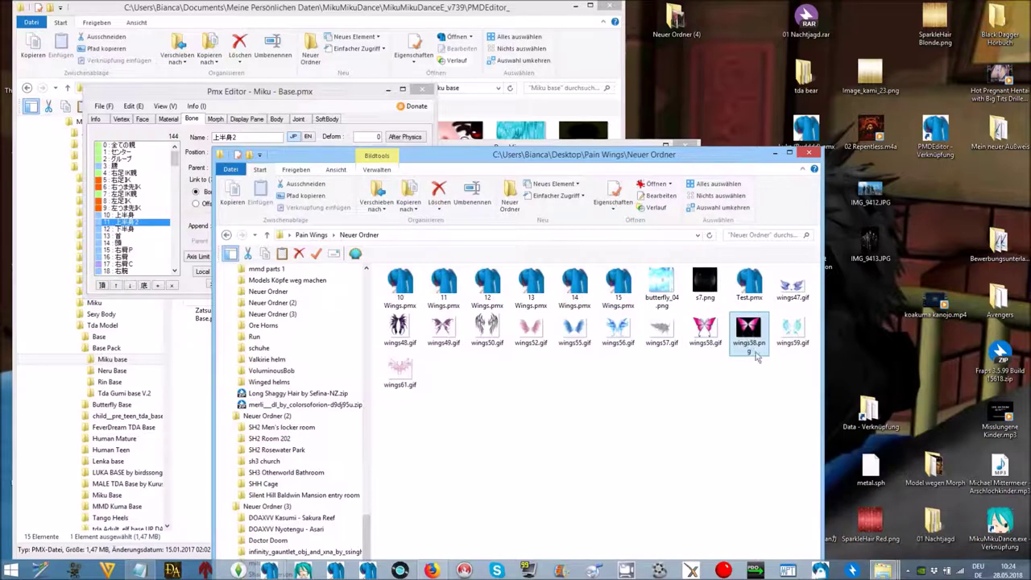
{"action": "left_click", "coordinate": [757, 287], "text": "ctrl"}
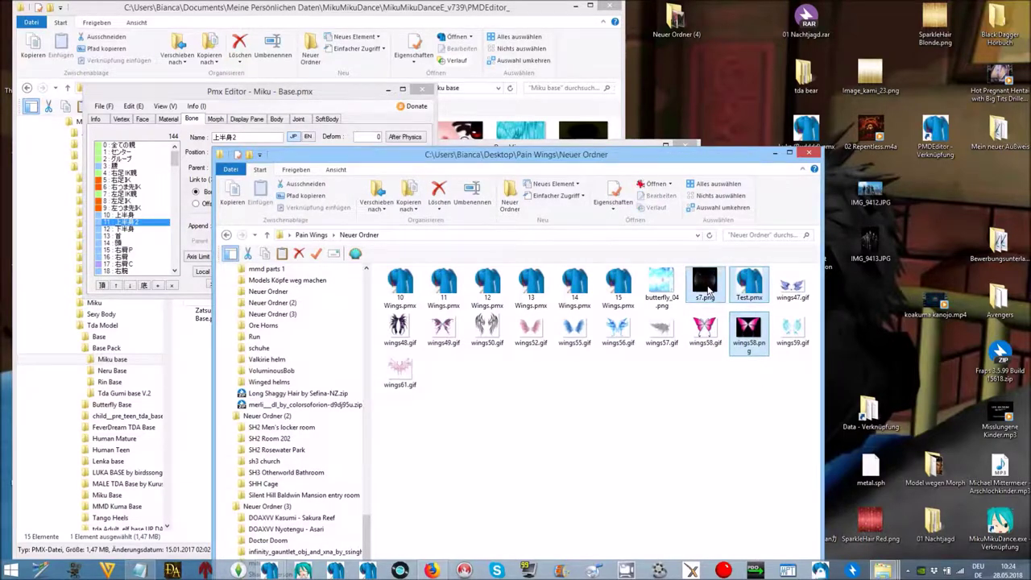
{"action": "right_click", "coordinate": [709, 290]}
{"action": "left_click", "coordinate": [740, 497]}
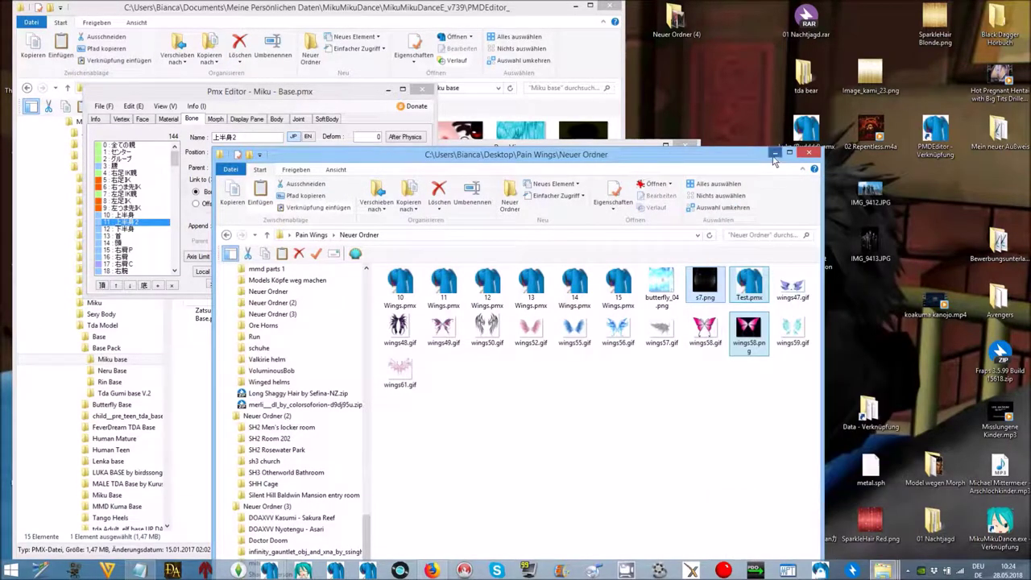
{"action": "left_click", "coordinate": [774, 154]}
{"action": "left_click", "coordinate": [253, 433]}
{"action": "right_click", "coordinate": [248, 407]}
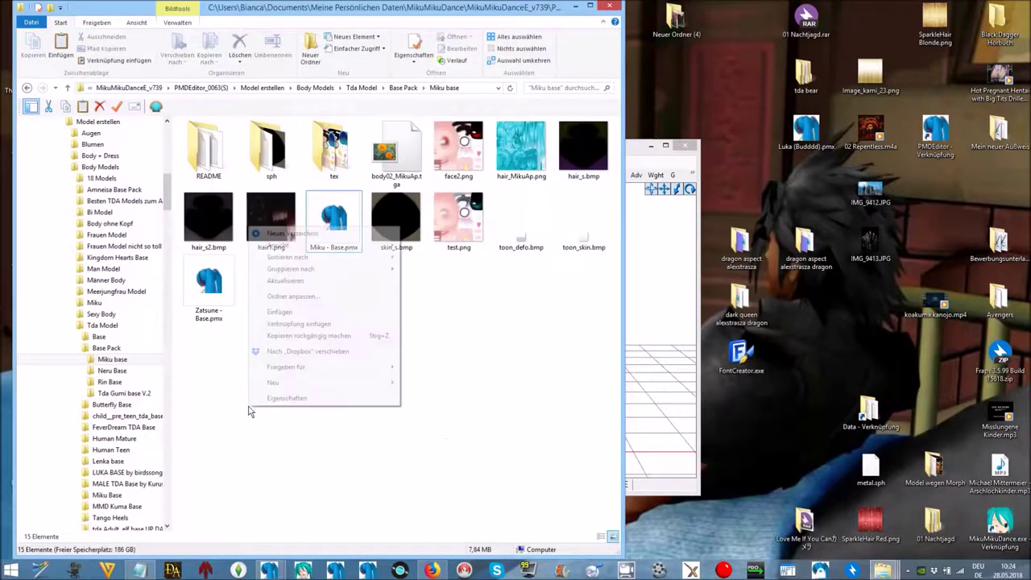
{"action": "left_click", "coordinate": [280, 312]}
Step: Import Test.pmx from the Miku base folder into the Miku - Base model using the Add option at scale 1
{"action": "left_click", "coordinate": [640, 343]}
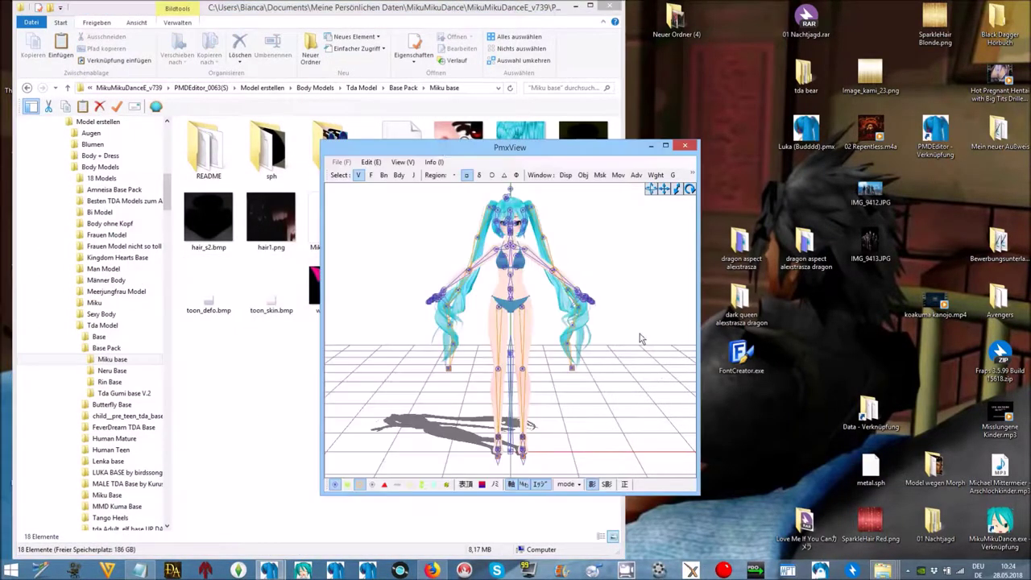
{"action": "left_click_drag", "start_coordinate": [429, 155], "coordinate": [641, 182]}
{"action": "left_click", "coordinate": [389, 403]}
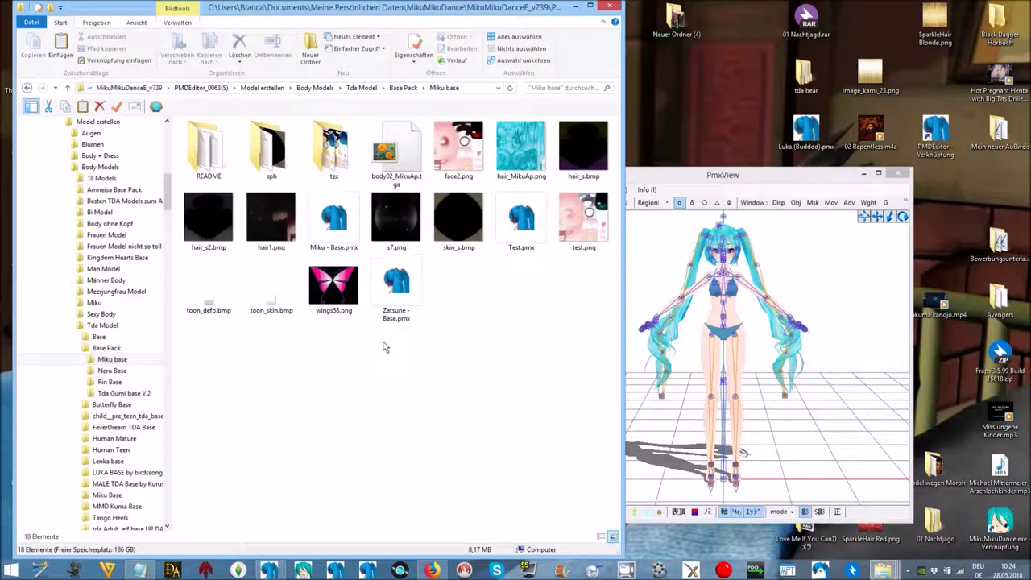
{"action": "left_click", "coordinate": [506, 238]}
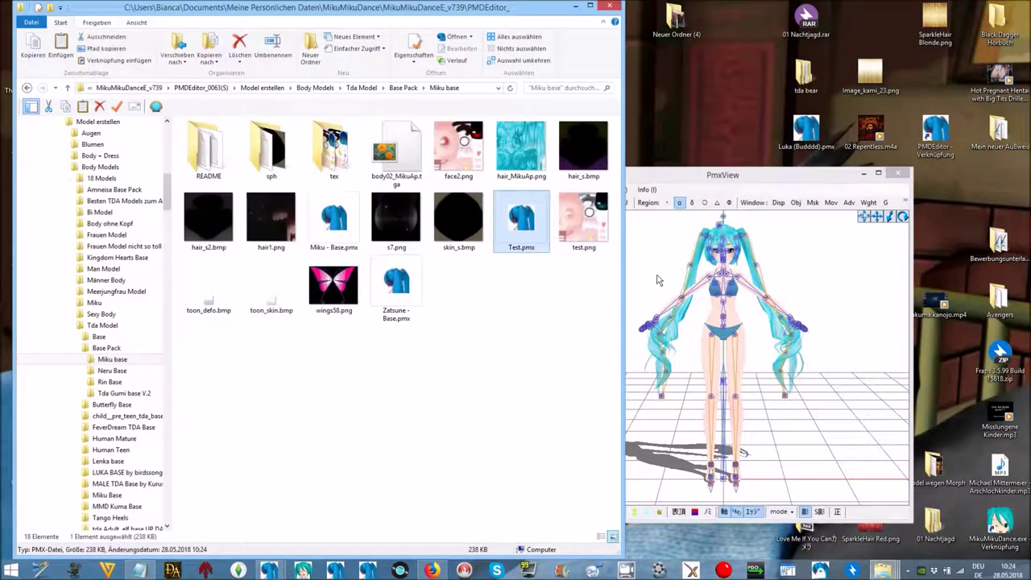
{"action": "left_click", "coordinate": [177, 167]}
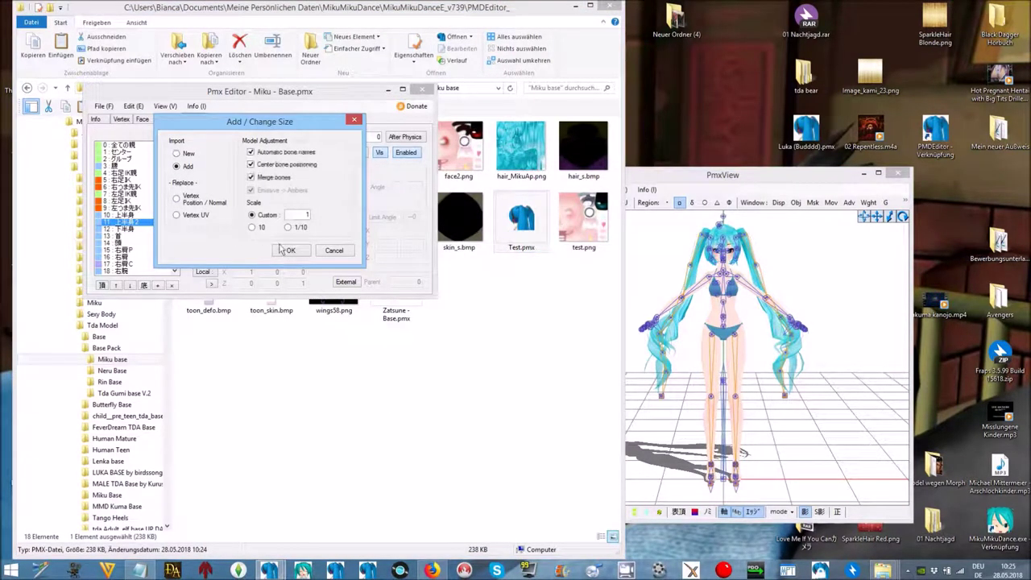
{"action": "left_click", "coordinate": [291, 250]}
Step: Use vertex masking by material to display only the wing materials Text and New
{"action": "scroll", "coordinate": [636, 379], "scroll_direction": "up", "scroll_amount": 3}
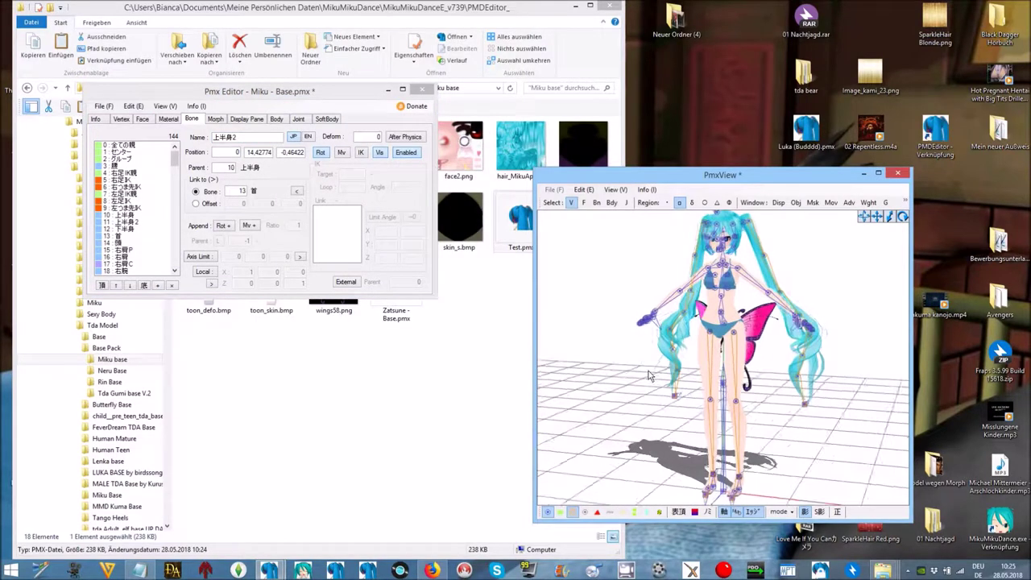
{"action": "left_click", "coordinate": [810, 202]}
{"action": "left_click_drag", "start_coordinate": [182, 133], "coordinate": [311, 147]}
{"action": "left_click_drag", "start_coordinate": [352, 242], "coordinate": [356, 319]}
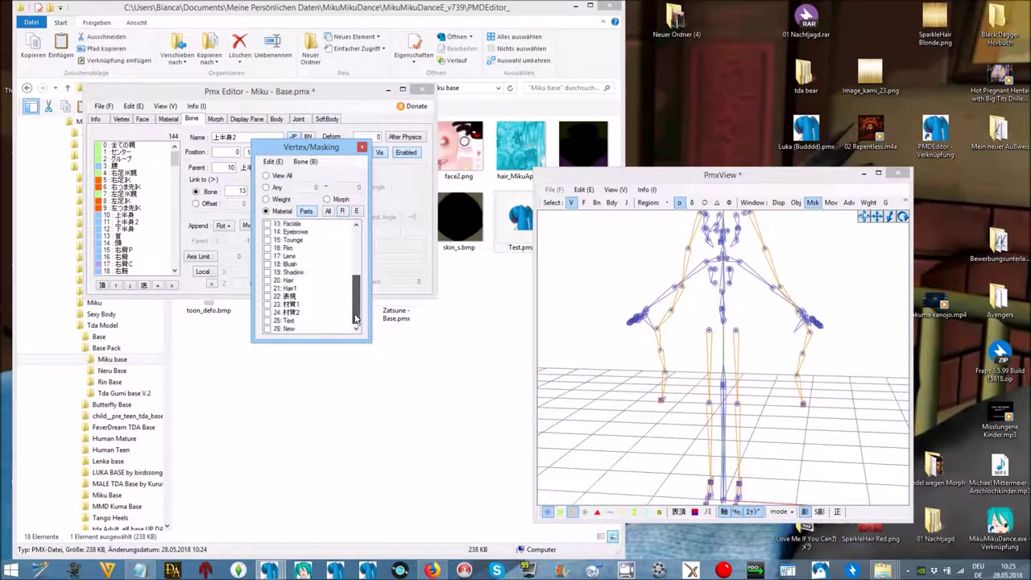
{"action": "left_click", "coordinate": [267, 329]}
{"action": "left_click", "coordinate": [267, 321]}
{"action": "right_click_drag", "start_coordinate": [652, 369], "coordinate": [660, 361]}
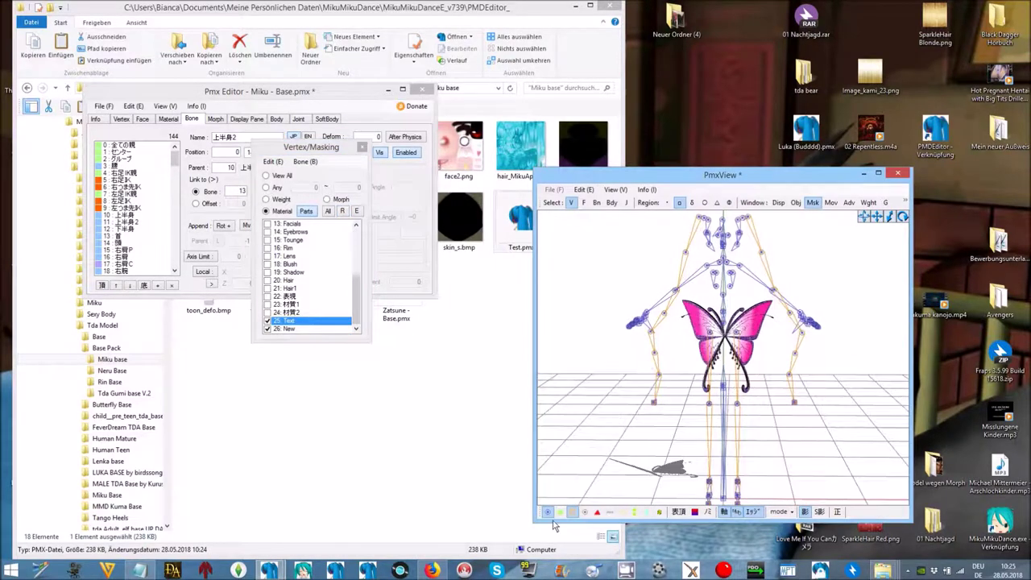
Step: Hide the bone and vertex overlay and select all vertices of both butterfly wings
{"action": "left_click", "coordinate": [548, 512]}
{"action": "left_click_drag", "start_coordinate": [656, 264], "coordinate": [810, 420]}
{"action": "scroll", "coordinate": [783, 418], "scroll_direction": "up", "scroll_amount": 2}
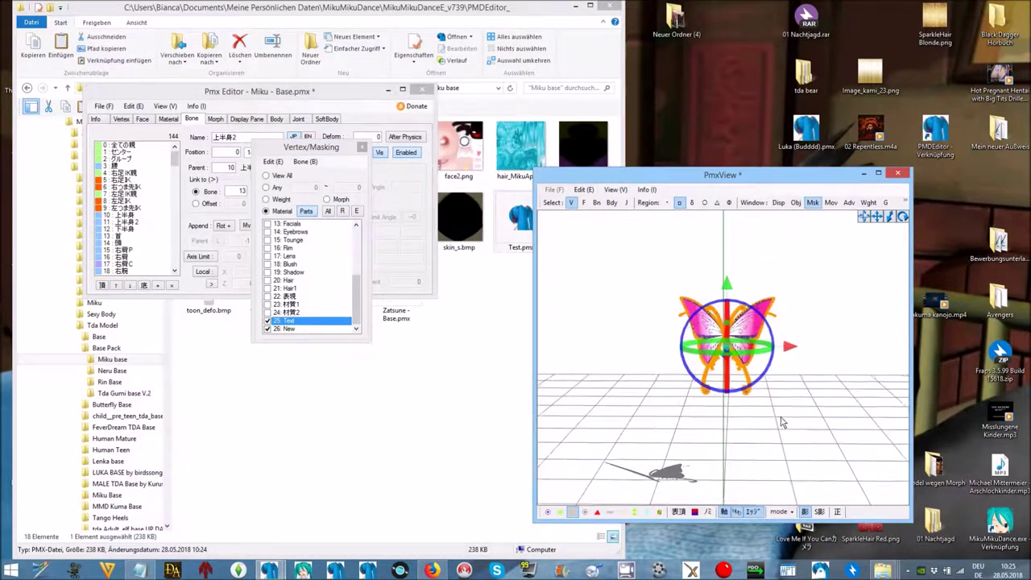
{"action": "middle_click_drag", "start_coordinate": [634, 412], "coordinate": [634, 439]}
Step: Compare the wings with the full body, then display only the Bra material beside them as a placement reference
{"action": "left_click", "coordinate": [305, 212]}
{"action": "right_click_drag", "start_coordinate": [580, 398], "coordinate": [618, 397]}
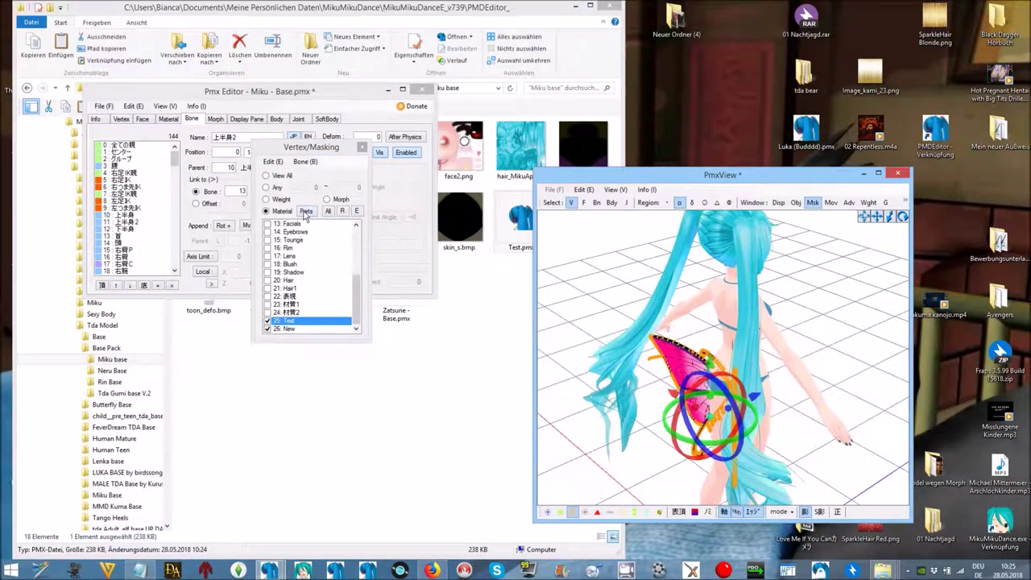
{"action": "left_click", "coordinate": [306, 212]}
{"action": "left_click_drag", "start_coordinate": [356, 298], "coordinate": [350, 230]}
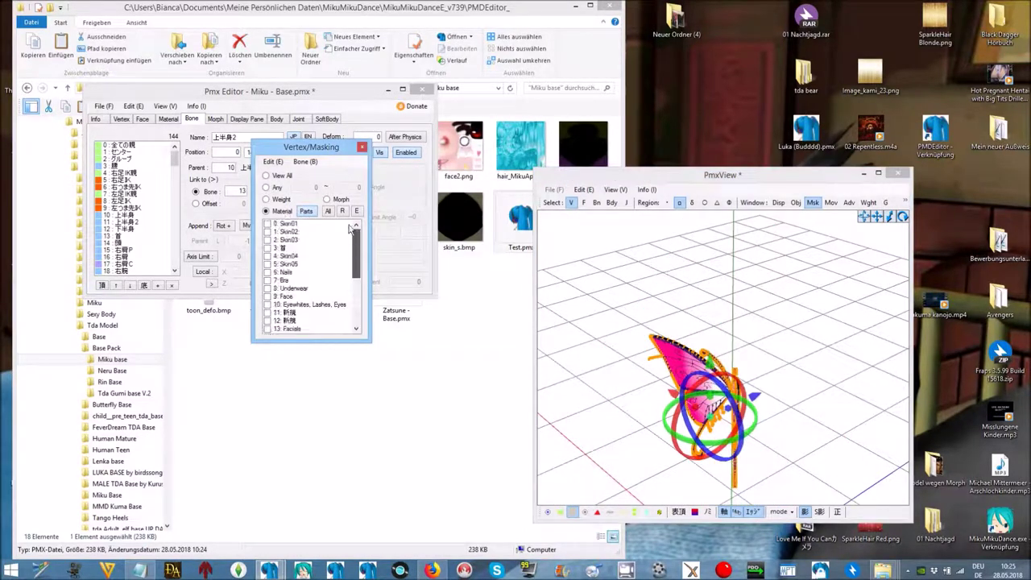
{"action": "left_click", "coordinate": [268, 280]}
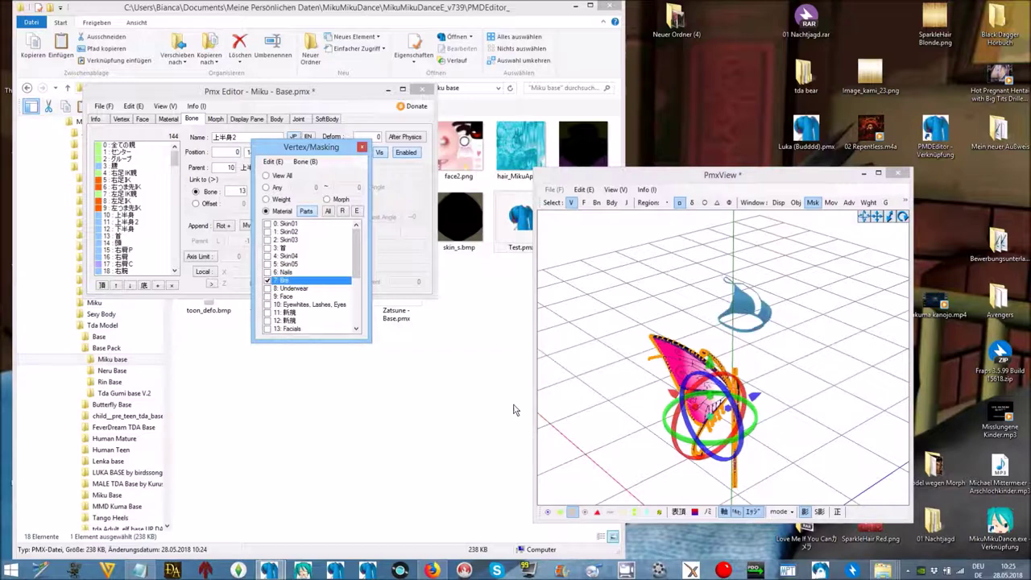
Step: Raise the selected wings to the bra's height and enlarge them
{"action": "right_click_drag", "start_coordinate": [634, 416], "coordinate": [604, 408]}
{"action": "left_click_drag", "start_coordinate": [705, 343], "coordinate": [701, 272]}
{"action": "right_click_drag", "start_coordinate": [628, 296], "coordinate": [591, 369]}
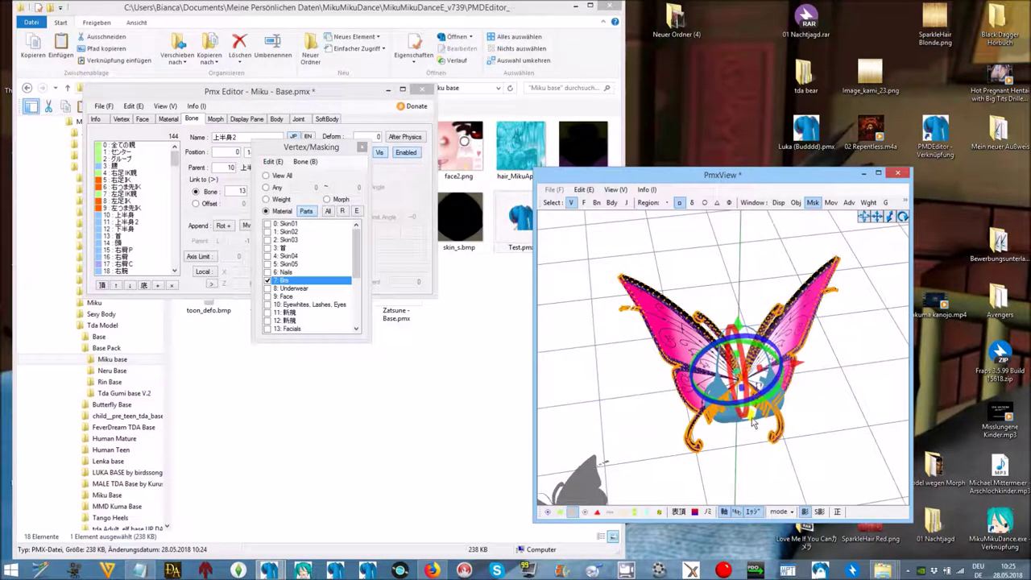
{"action": "right_click_drag", "start_coordinate": [754, 424], "coordinate": [711, 363]}
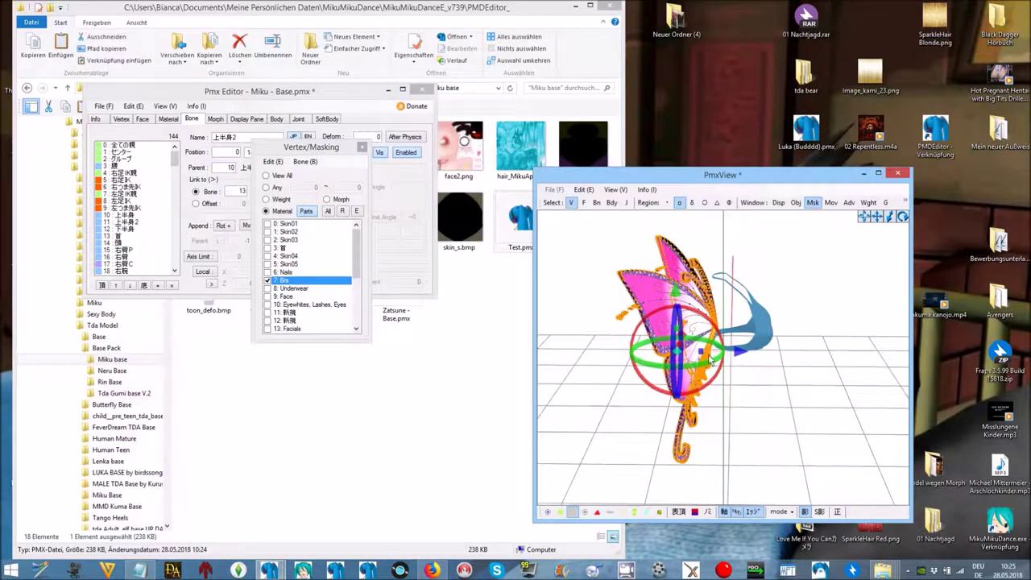
Step: Adjust the wings' tilt and position so they sit against the back of the bra, and clear the selection
{"action": "left_click_drag", "start_coordinate": [701, 359], "coordinate": [677, 326]}
{"action": "mouse_move", "coordinate": [786, 381]}
{"action": "right_mouse_down"}
{"action": "mouse_move", "coordinate": [846, 382]}
{"action": "mouse_move", "coordinate": [778, 388]}
{"action": "right_mouse_up"}
{"action": "left_click_drag", "start_coordinate": [736, 403], "coordinate": [704, 397]}
{"action": "left_click_drag", "start_coordinate": [646, 341], "coordinate": [649, 373]}
{"action": "right_click_drag", "start_coordinate": [797, 410], "coordinate": [644, 416]}
{"action": "left_click", "coordinate": [627, 413]}
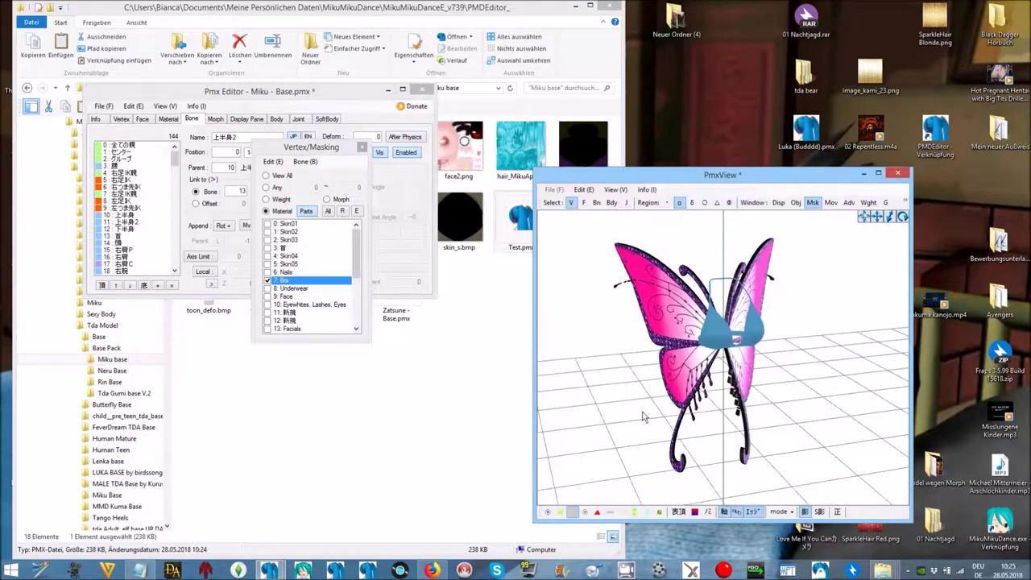
Step: Save the combined model as Miku - Base Test.pmx in the Miku base folder and close the editor
{"action": "left_click", "coordinate": [103, 106]}
{"action": "left_click", "coordinate": [103, 106]}
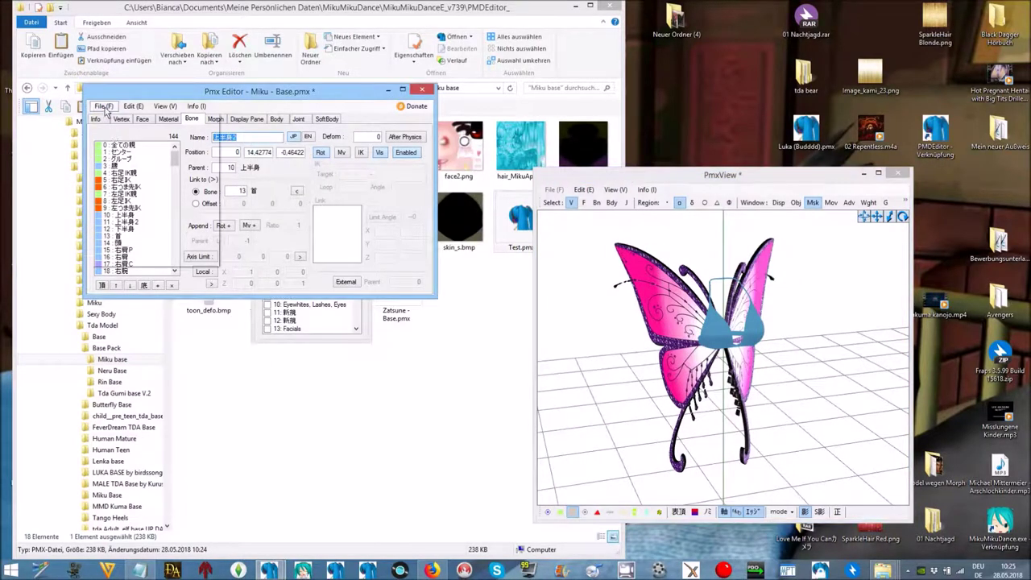
{"action": "left_click", "coordinate": [363, 444]}
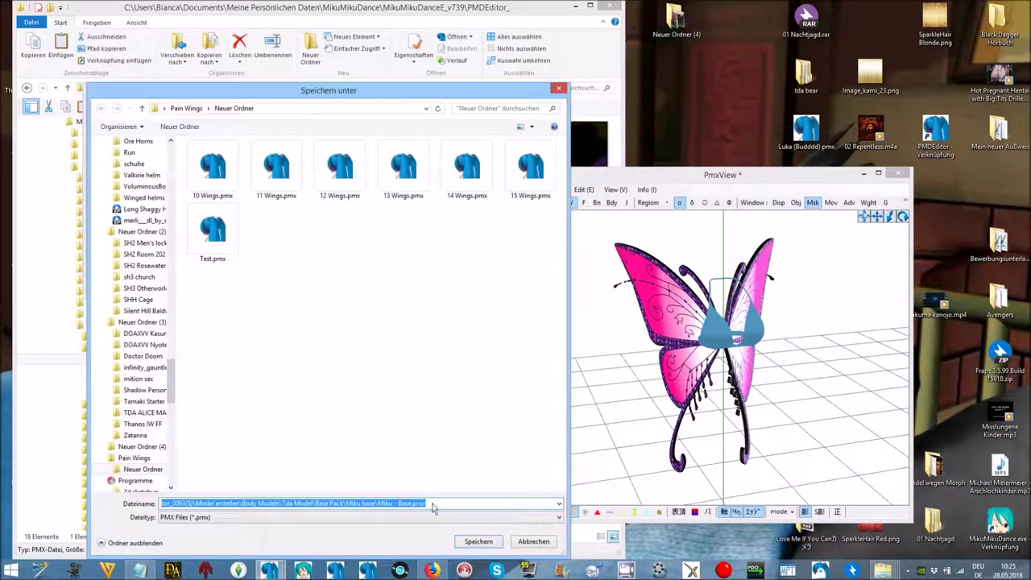
{"action": "left_click", "coordinate": [412, 504]}
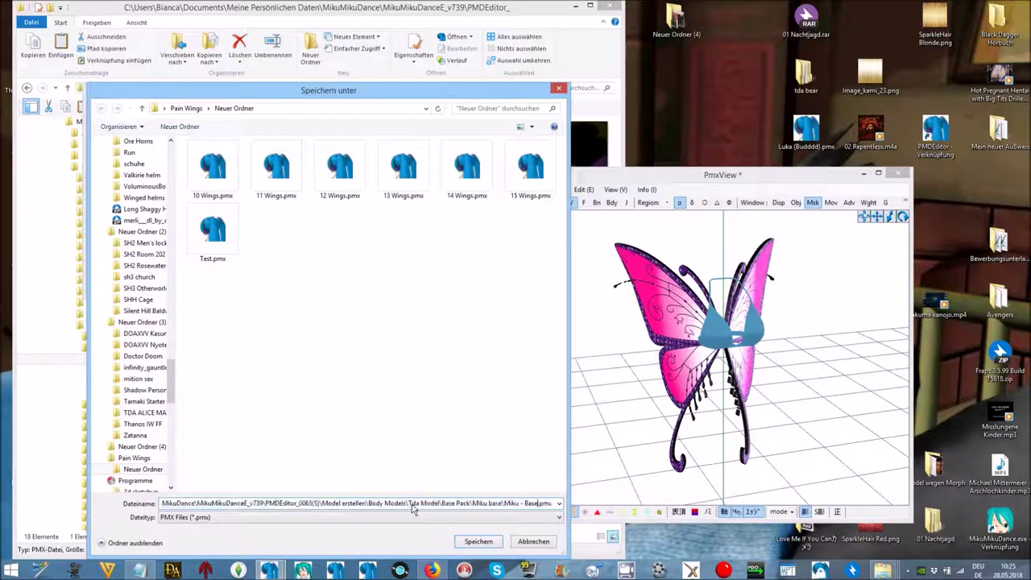
{"action": "left_click", "coordinate": [479, 541]}
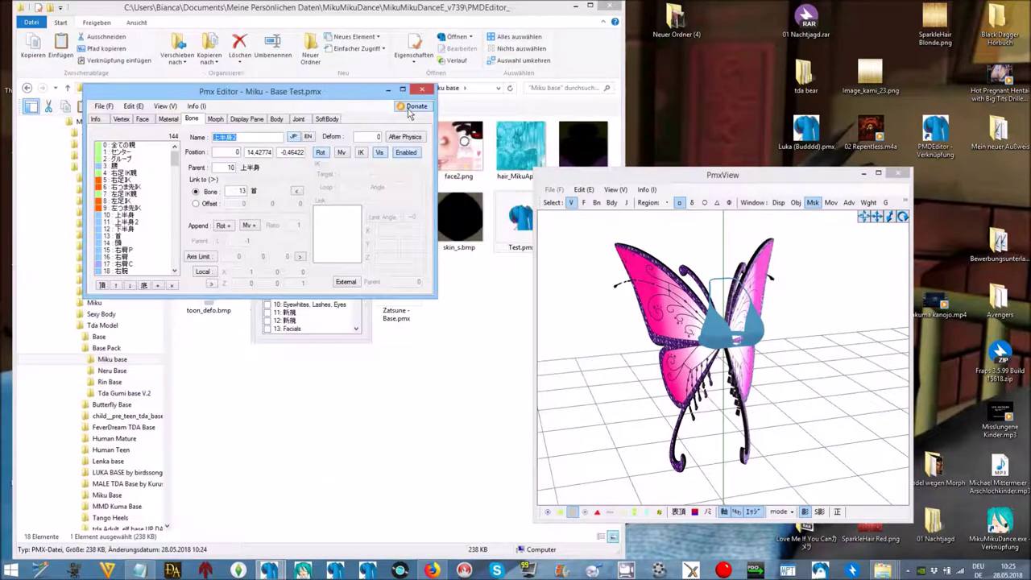
{"action": "left_click", "coordinate": [428, 105]}
{"action": "left_click", "coordinate": [397, 440]}
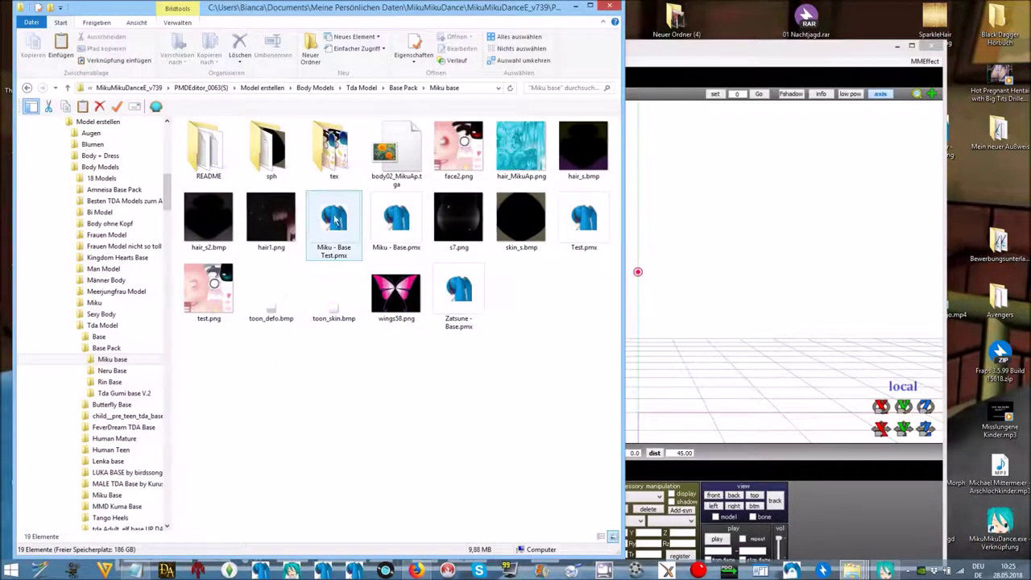
Step: Load Miku - Base Test.pmx into MikuMikuDance, hide its bone markers and view the model with its wings up close
{"action": "left_click_drag", "start_coordinate": [334, 219], "coordinate": [679, 244]}
{"action": "left_click", "coordinate": [563, 331]}
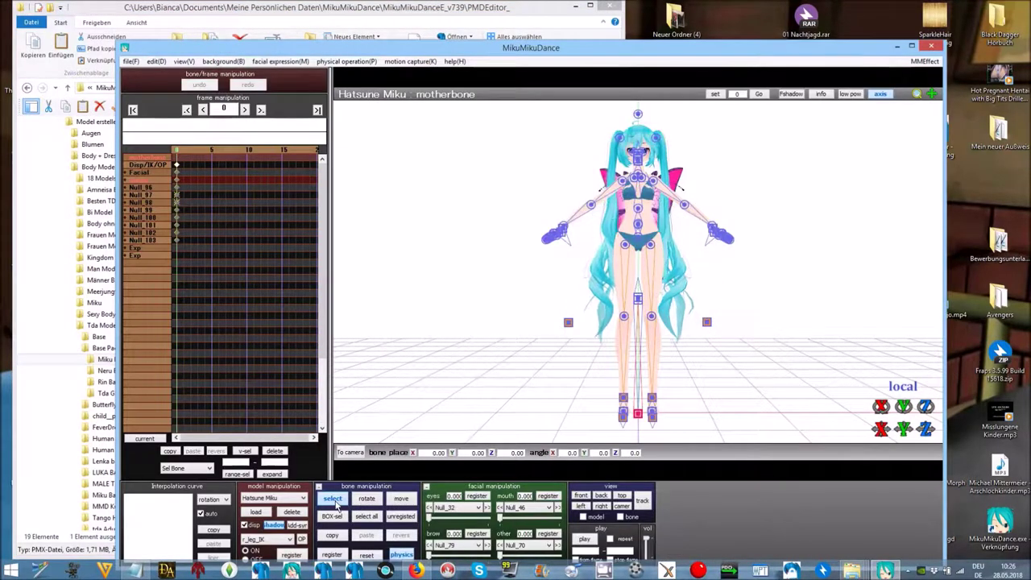
{"action": "left_click", "coordinate": [337, 504]}
{"action": "scroll", "coordinate": [553, 412], "scroll_direction": "up", "scroll_amount": 2}
{"action": "right_click_drag", "start_coordinate": [612, 390], "coordinate": [597, 368]}
{"action": "scroll", "coordinate": [572, 392], "scroll_direction": "up", "scroll_amount": 4}
{"action": "scroll", "coordinate": [636, 380], "scroll_direction": "down", "scroll_amount": 3}
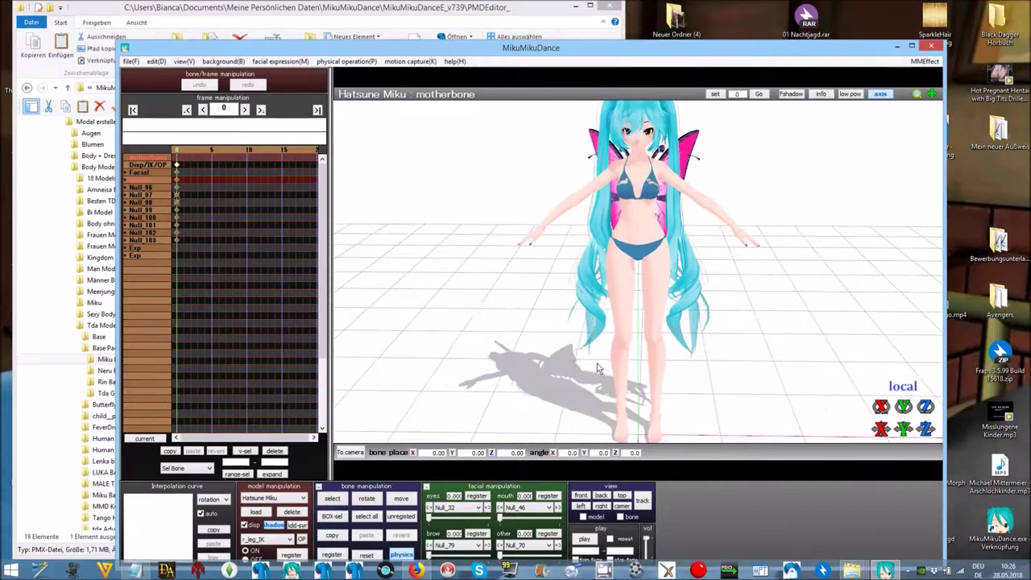
Step: Load the motion data from the Lamb folder in Motionen zum Testen der Models onto the Miku model, accepting matching bone names only
{"action": "left_click", "coordinate": [129, 61]}
{"action": "left_click", "coordinate": [168, 180]}
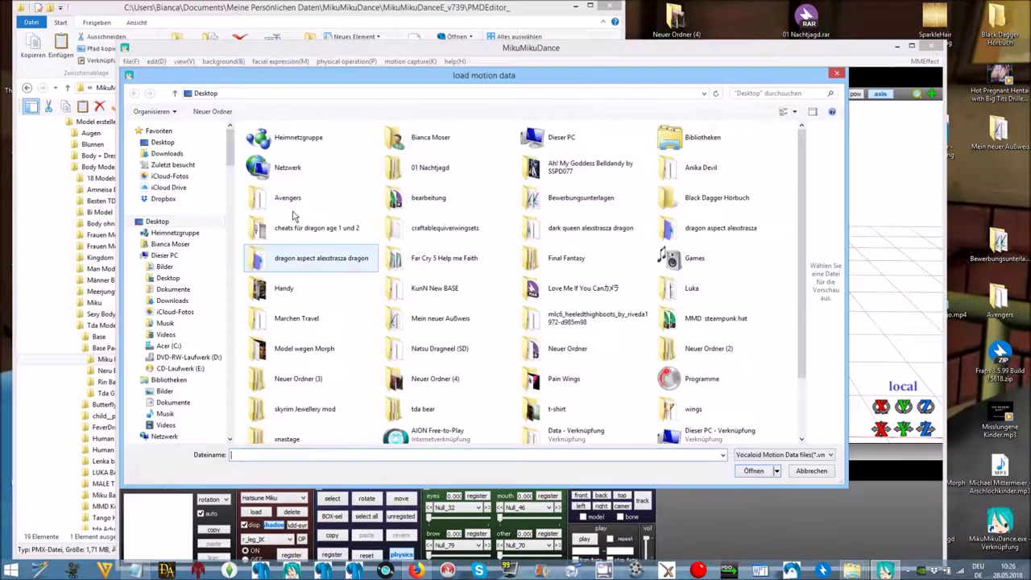
{"action": "left_click_drag", "start_coordinate": [803, 359], "coordinate": [802, 383]}
{"action": "double_click", "coordinate": [258, 439]}
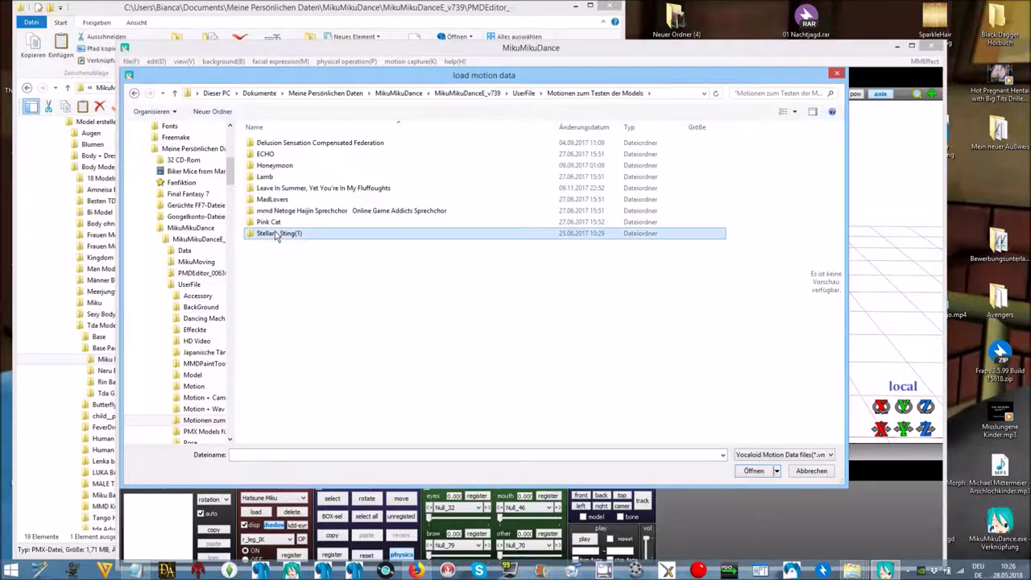
{"action": "double_click", "coordinate": [270, 179]}
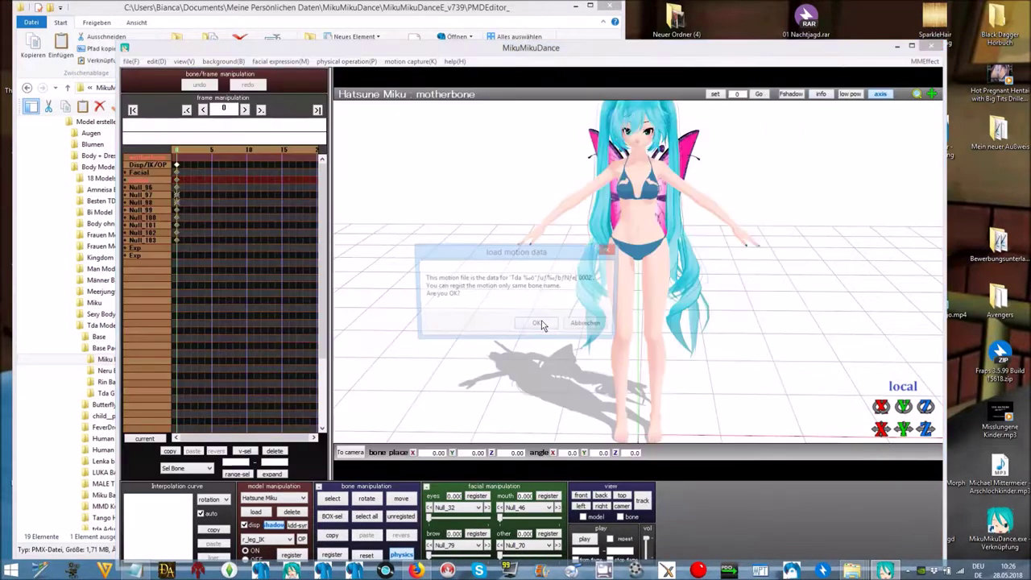
{"action": "left_click", "coordinate": [523, 327]}
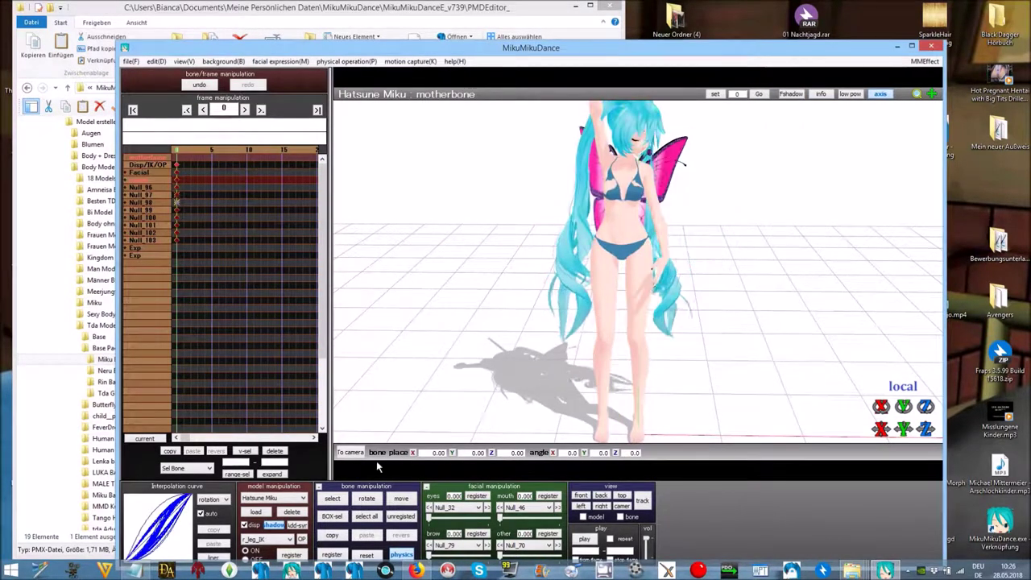
Step: Play the loaded motion with the bone markers hidden and examine the wings' attachment from the side and from behind
{"action": "scroll", "coordinate": [465, 419], "scroll_direction": "down", "scroll_amount": 3}
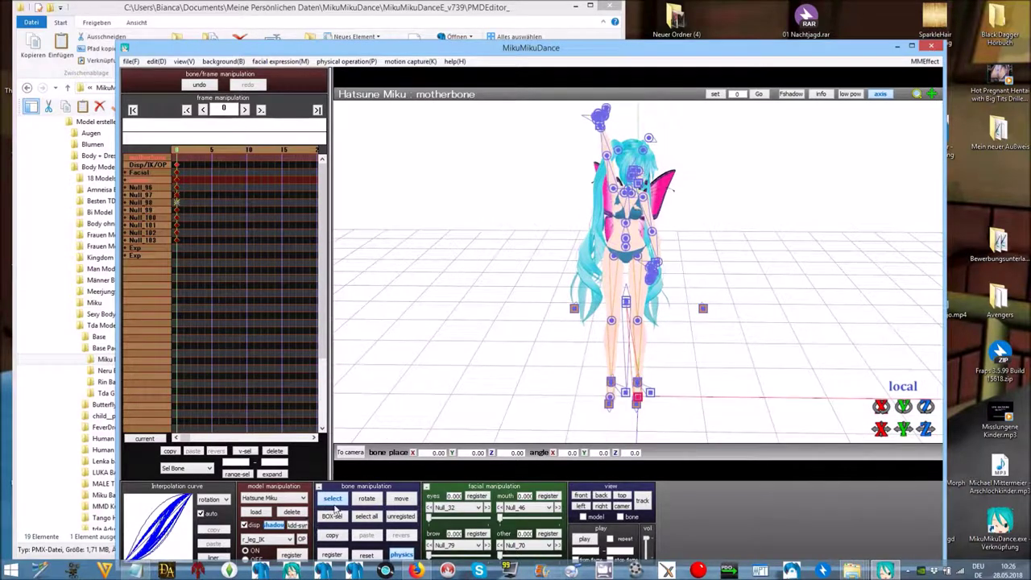
{"action": "scroll", "coordinate": [575, 347], "scroll_direction": "up", "scroll_amount": 3}
{"action": "right_click_drag", "start_coordinate": [575, 347], "coordinate": [492, 331]}
{"action": "scroll", "coordinate": [488, 327], "scroll_direction": "down", "scroll_amount": 2}
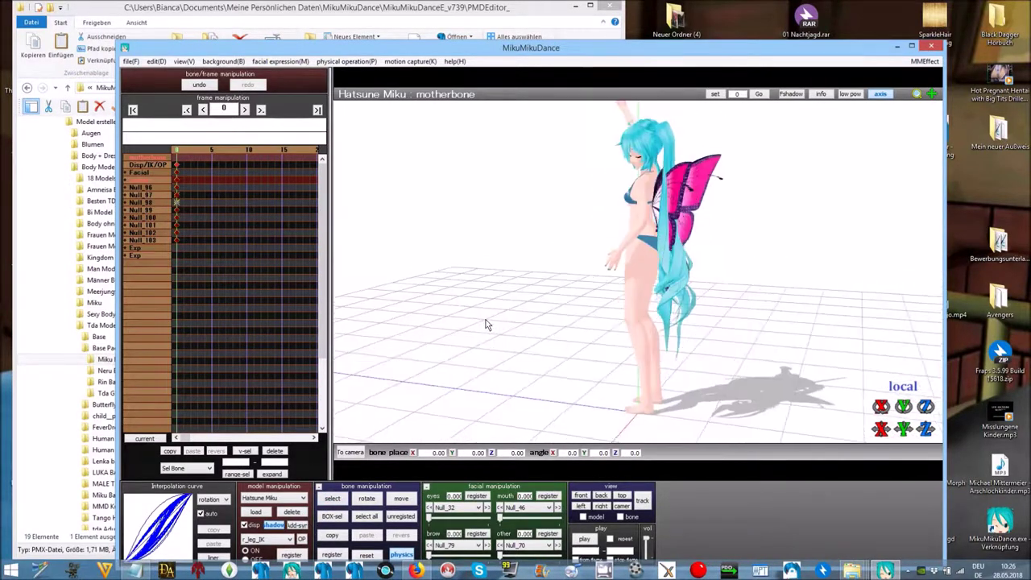
{"action": "scroll", "coordinate": [638, 285], "scroll_direction": "up", "scroll_amount": 2}
{"action": "right_click_drag", "start_coordinate": [638, 286], "coordinate": [729, 319]}
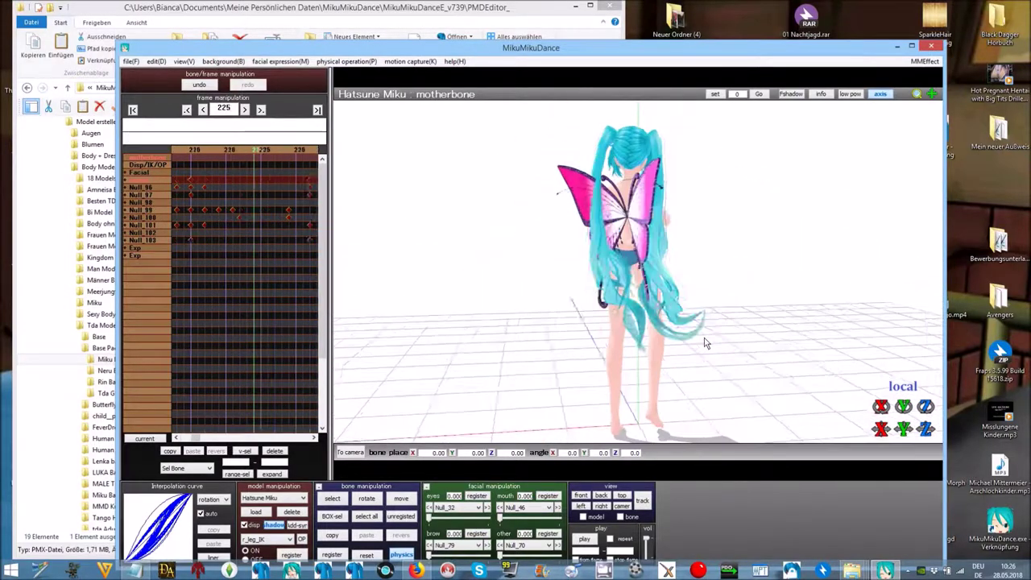